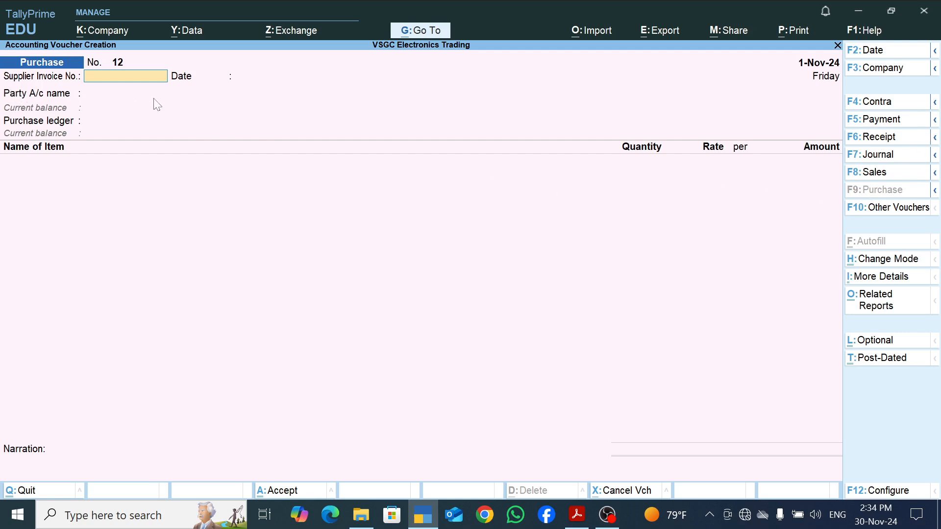
Copy the invoice number from the purchase PDF in Acrobat into the voucher's Supplier Invoice No. field in TallyPrime.
left_click(420, 516)
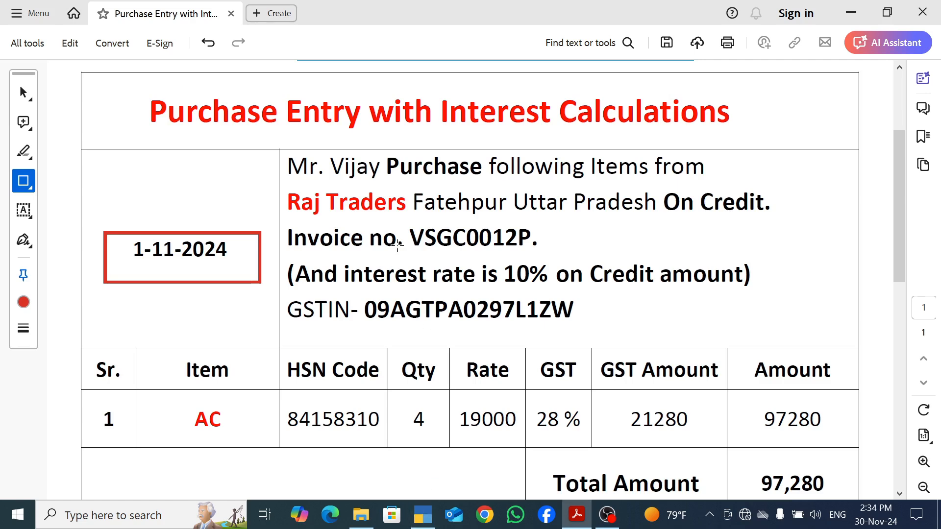
left_click(24, 92)
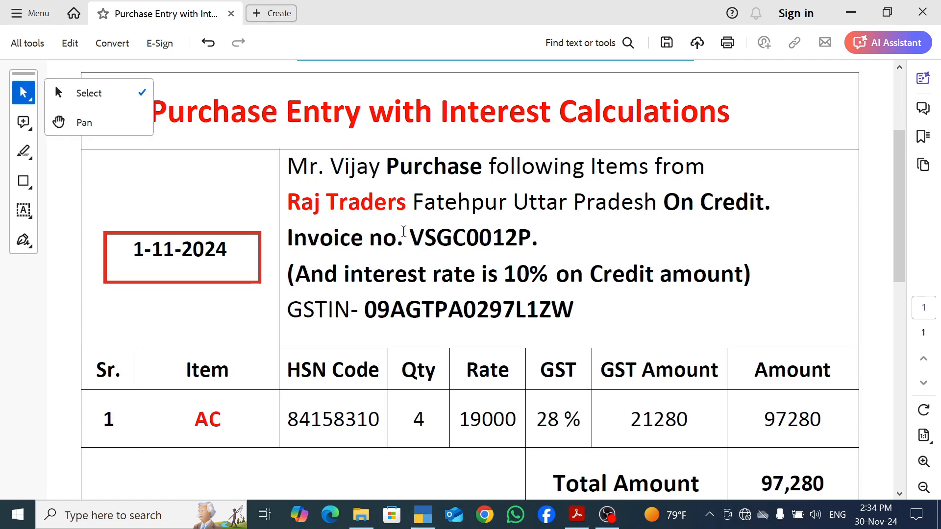
left_click_drag(407, 235, 531, 240)
key("ctrl+c")
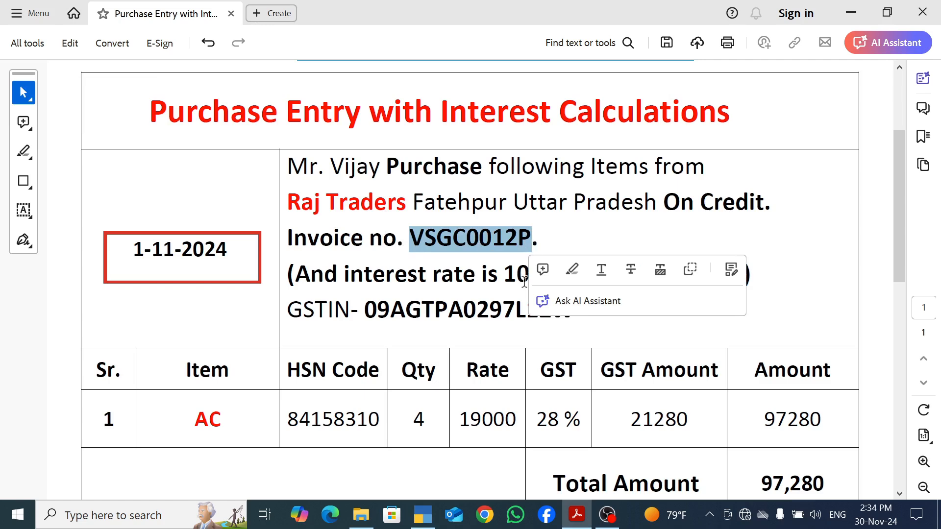
left_click(423, 514)
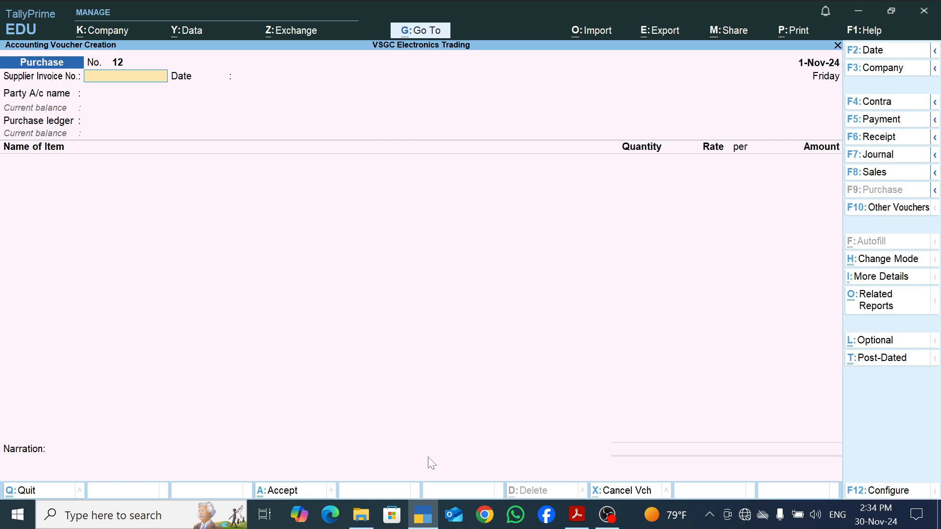
key("ctrl+v")
Review the purchase details in the PDF, then accept 1-Nov-24 as the supplier invoice date and choose Raj Trades as the party account.
left_click(423, 513)
scroll(470, 373, "down", 3)
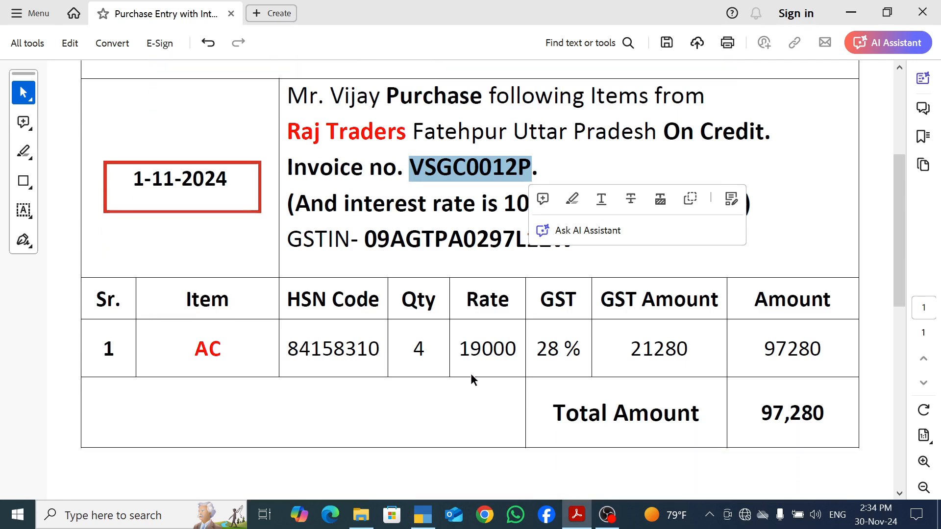
scroll(384, 309, "up", 4)
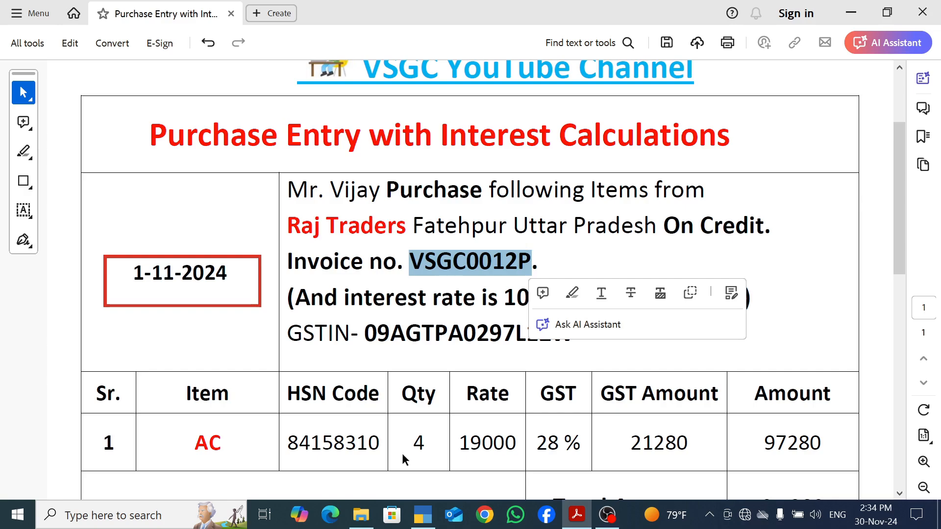
left_click(423, 515)
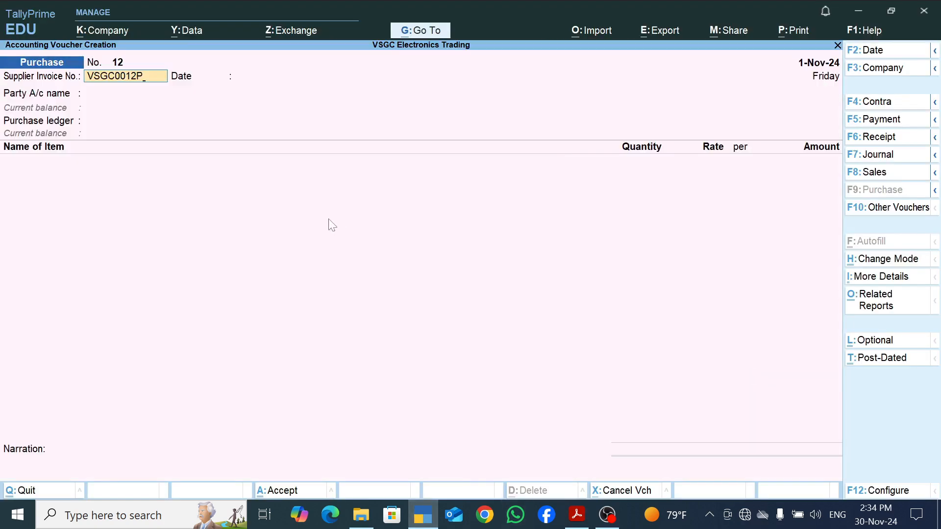
key("Return")
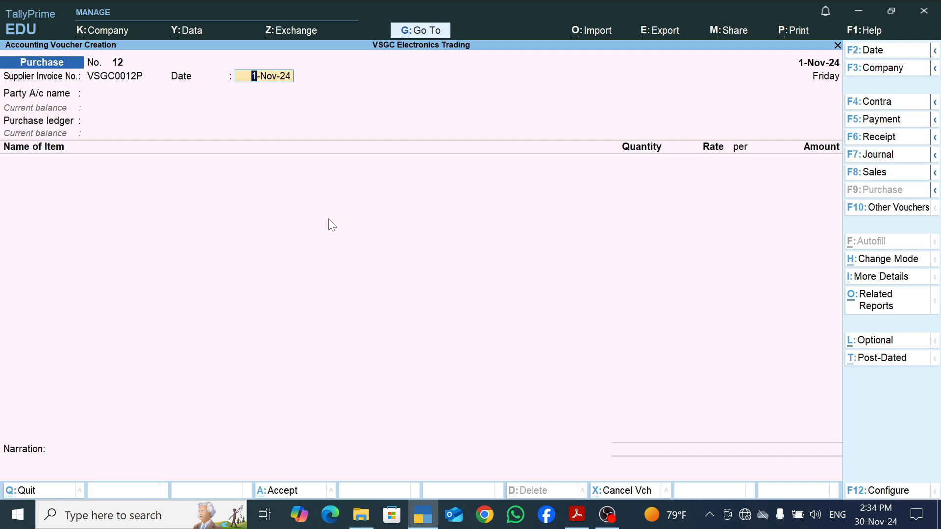
key("Return")
type("Raj")
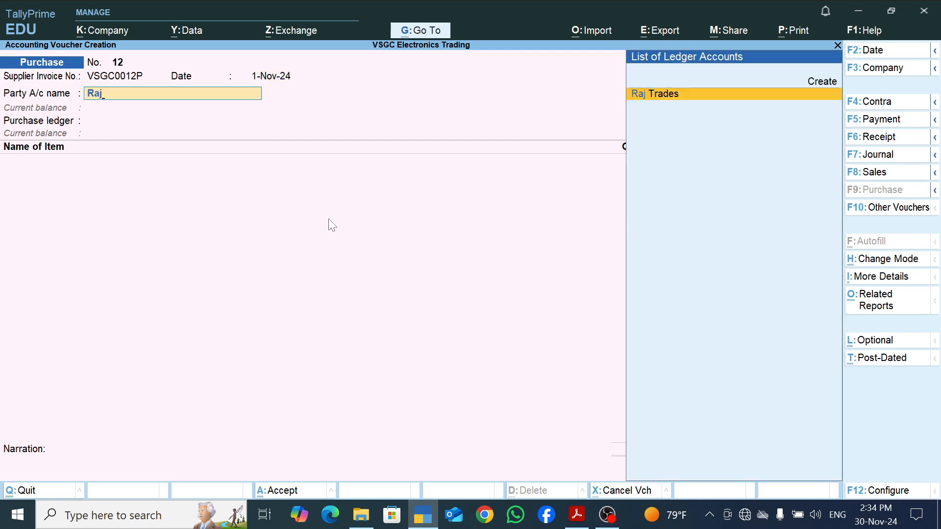
key("Return")
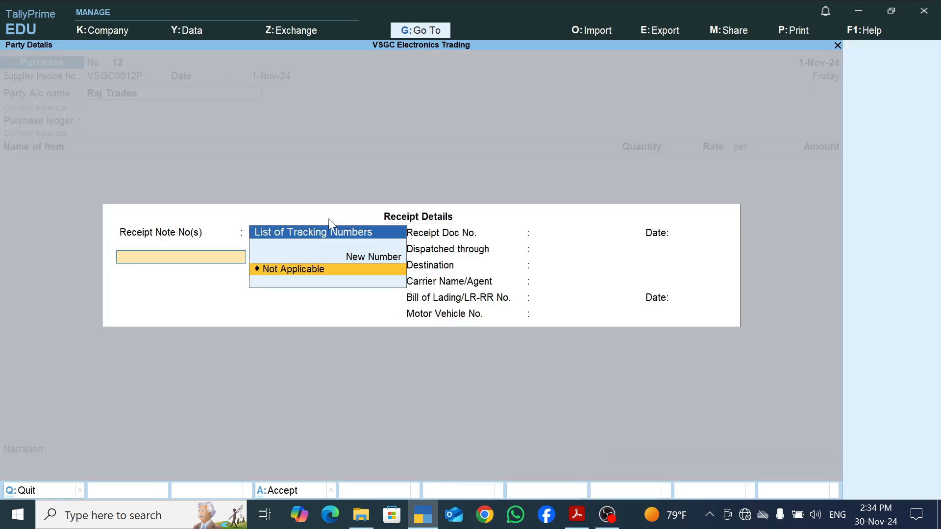
Leave the receipt details and open the Raj Trades ledger for alteration, advancing to its Activate interest calculation option.
key("Escape")
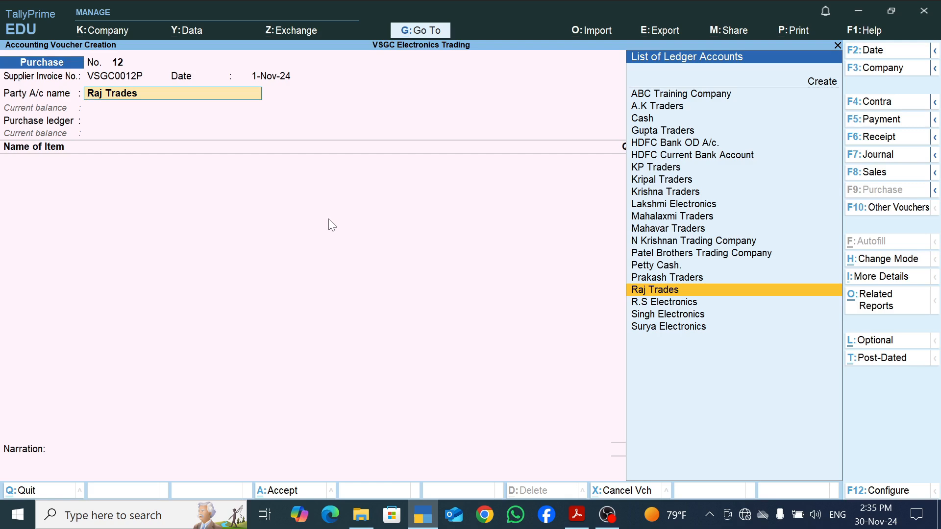
key("ctrl")
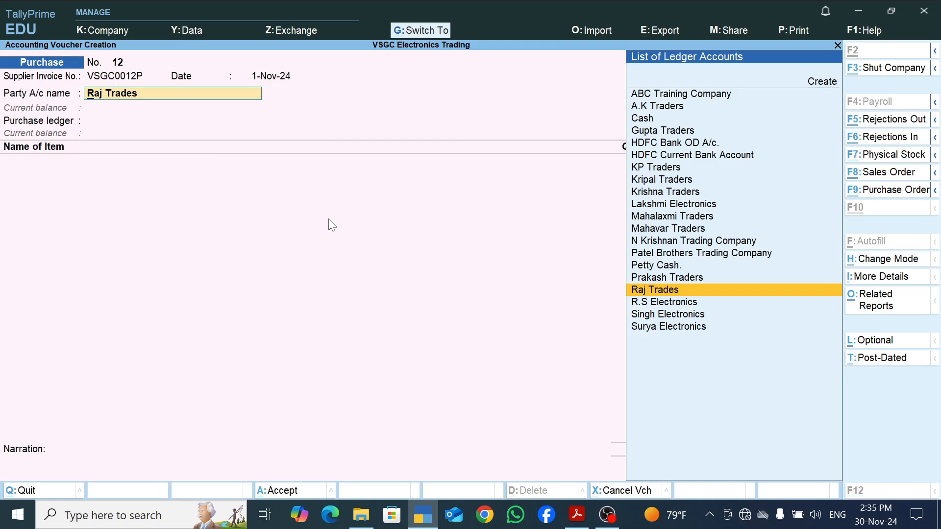
key("ctrl+Return")
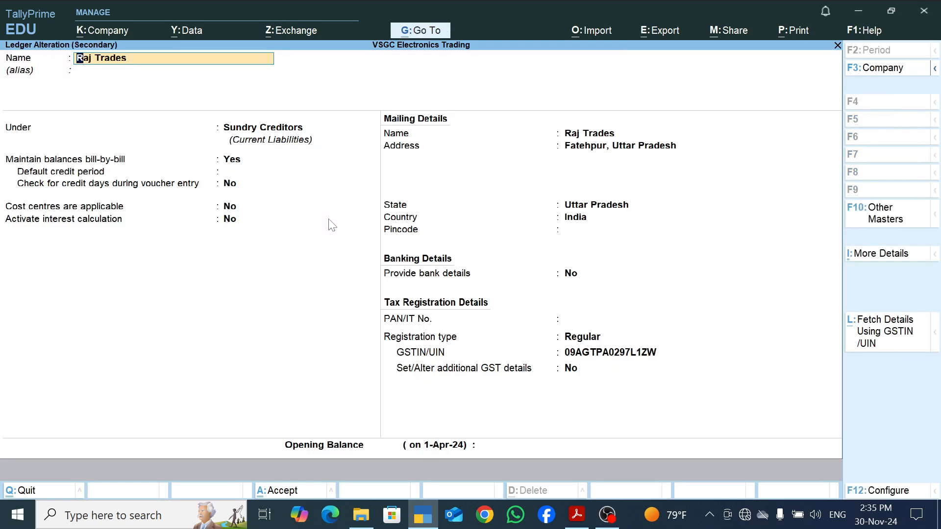
key("Return")
key("Return")
key("Return")
key("Return")
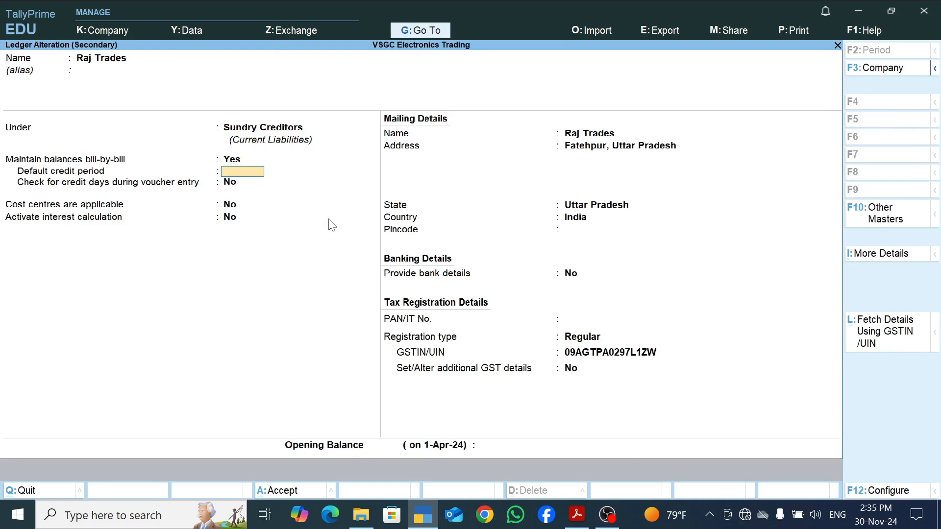
key("Return")
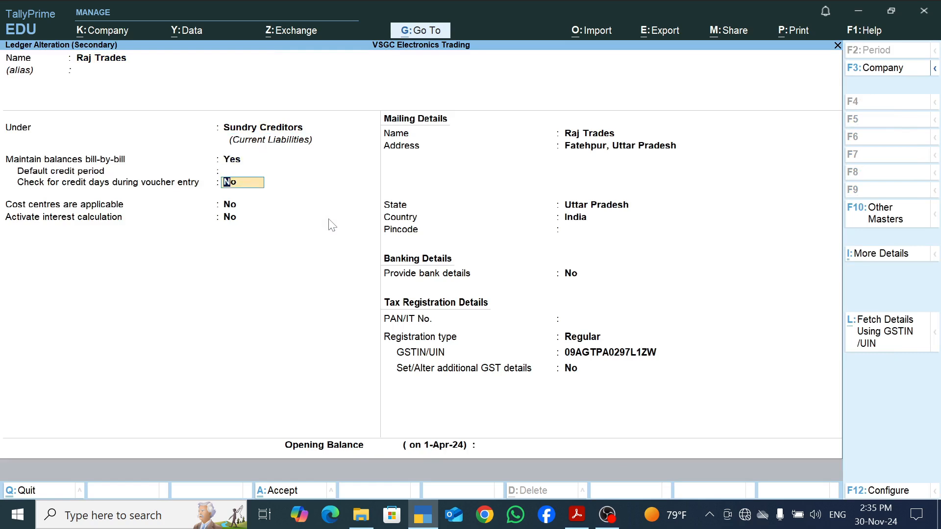
key("Return")
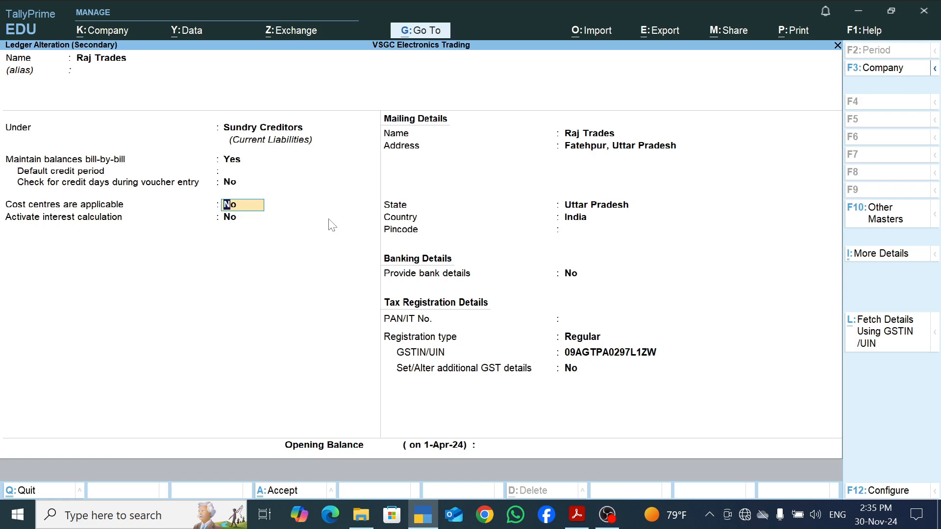
key("Return")
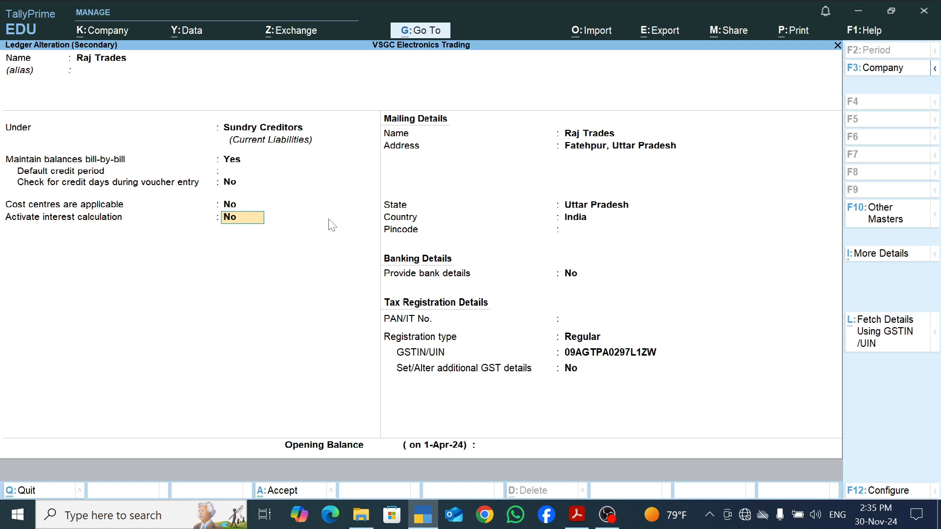
Check the Enable Interest Calculation setting in the company features and accept the features.
key("F11")
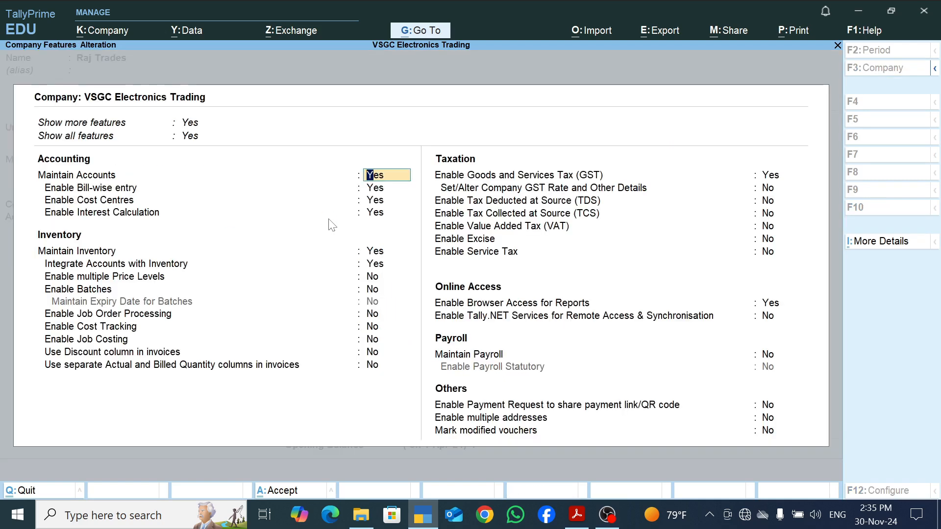
key("Return")
key("Return")
key("Return")
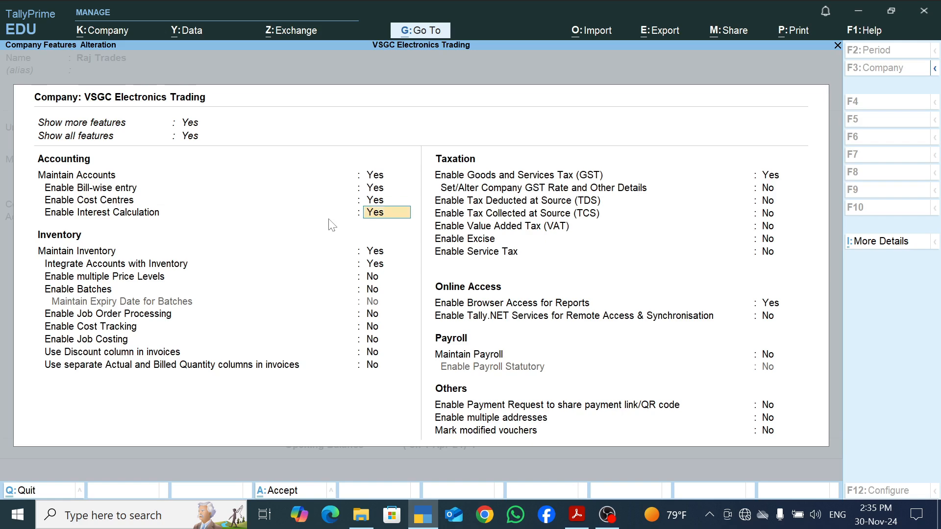
key("ctrl")
key("ctrl+a")
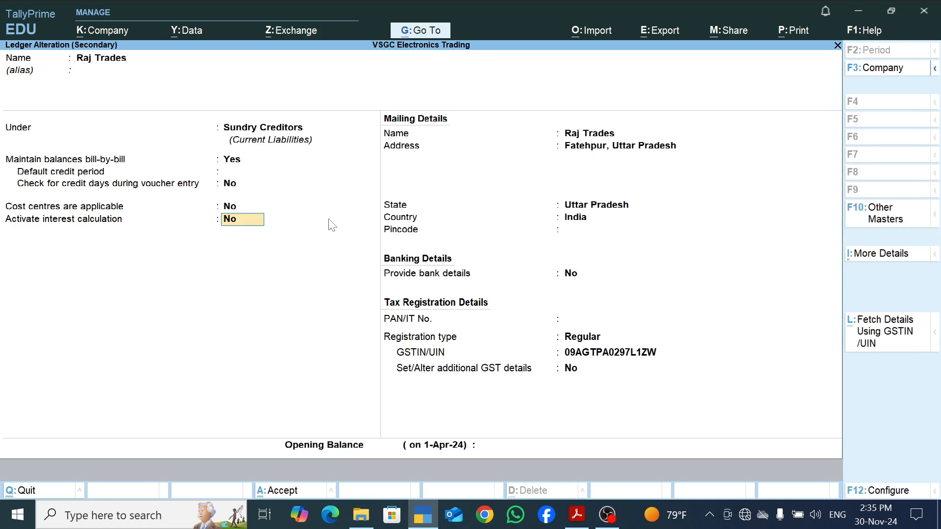
Activate interest calculation for the Raj Trades ledger and set Calculate Interest Transaction-by-Transaction to Yes.
type("yes")
key("Return")
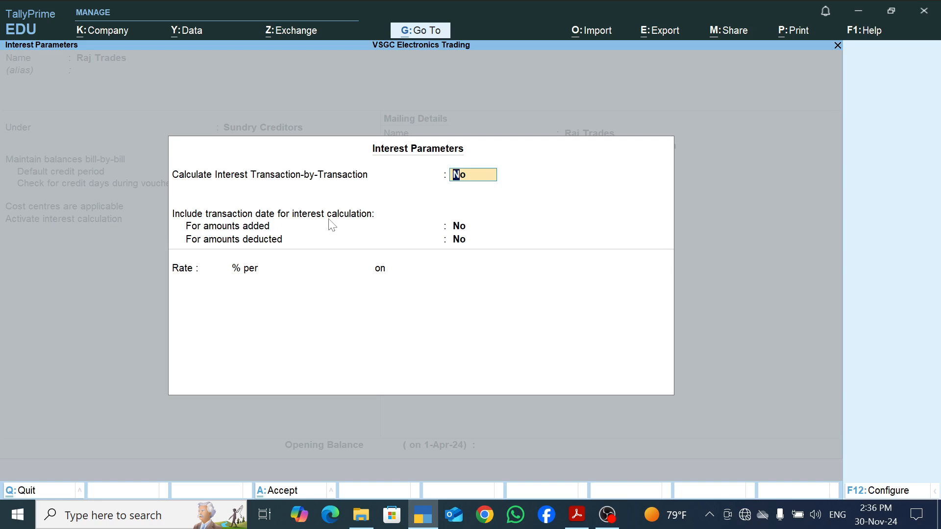
type("yes")
key("Return")
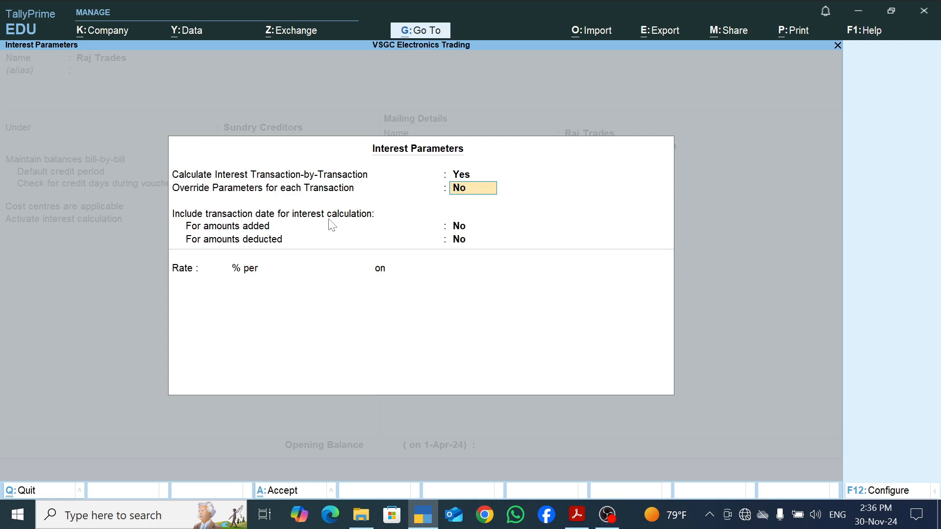
Accept the use of advance interest parameters in the configuration, and set both Override Parameters for each Transaction and Override advanced parameters to Yes.
key("F12")
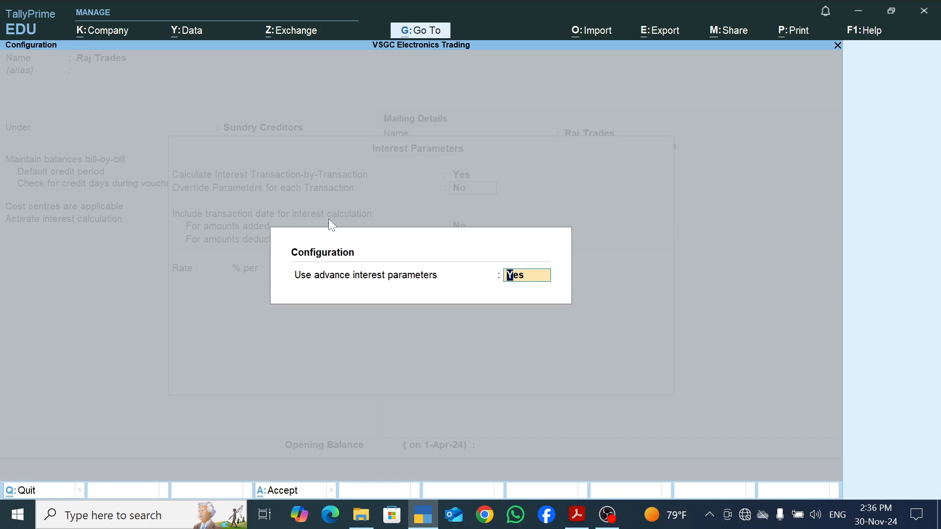
key("ctrl")
key("ctrl+a")
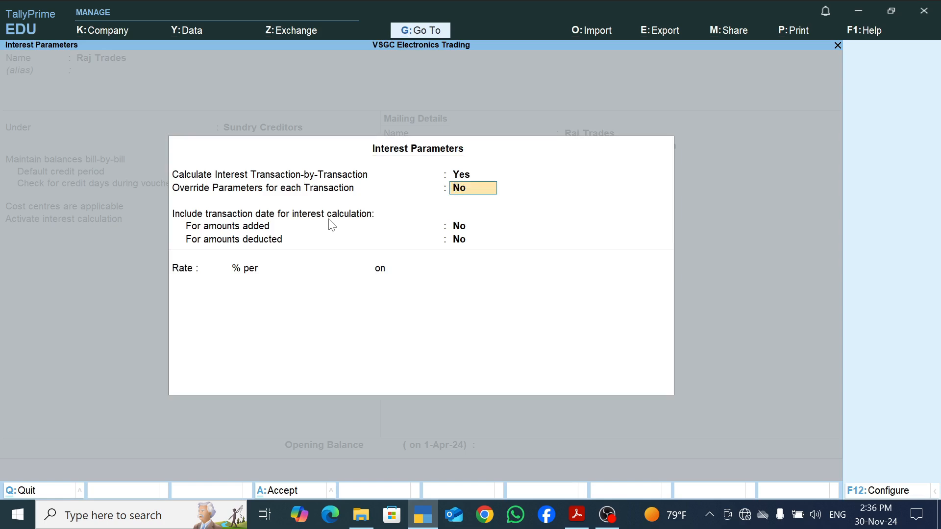
type("yes")
key("Return")
type("y")
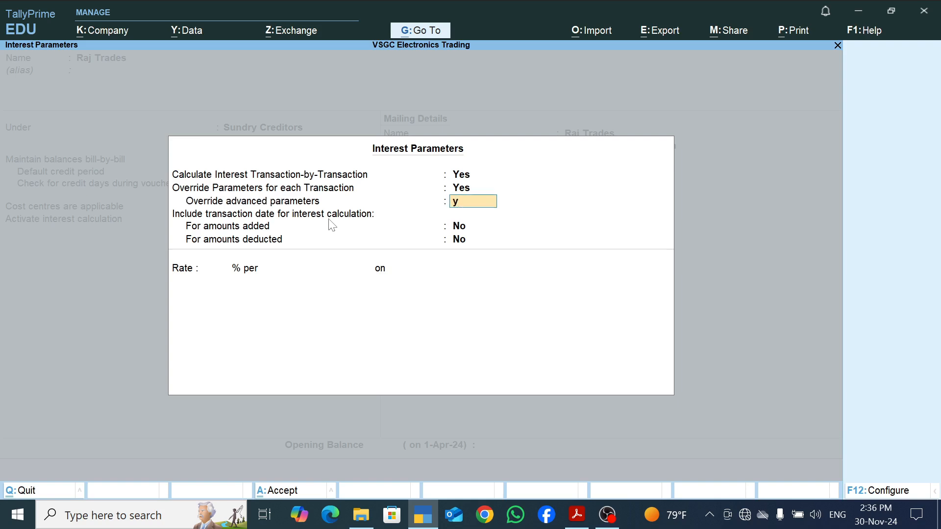
type("es")
key("Return")
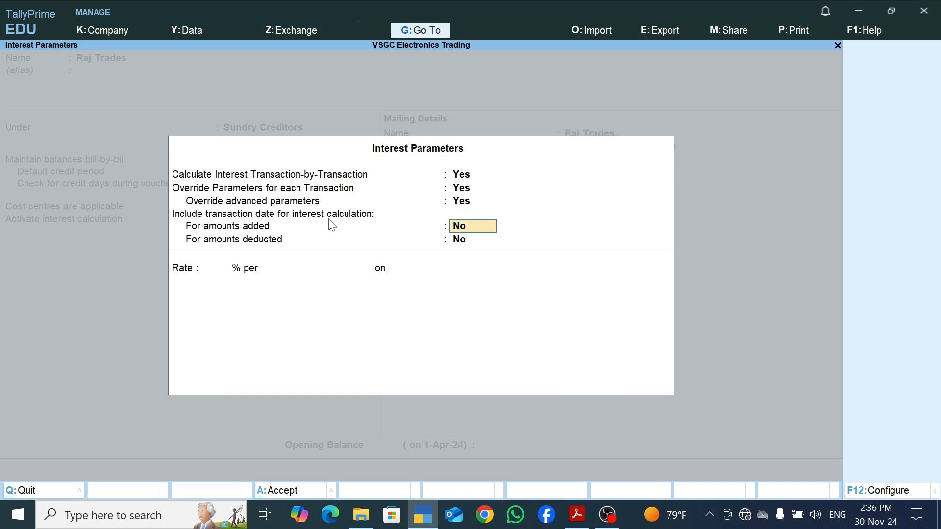
Keep the transaction date excluded for added and deducted amounts, and set the interest rate to 10% per Calendar Month on Credit Balances Only.
key("Return")
key("Return")
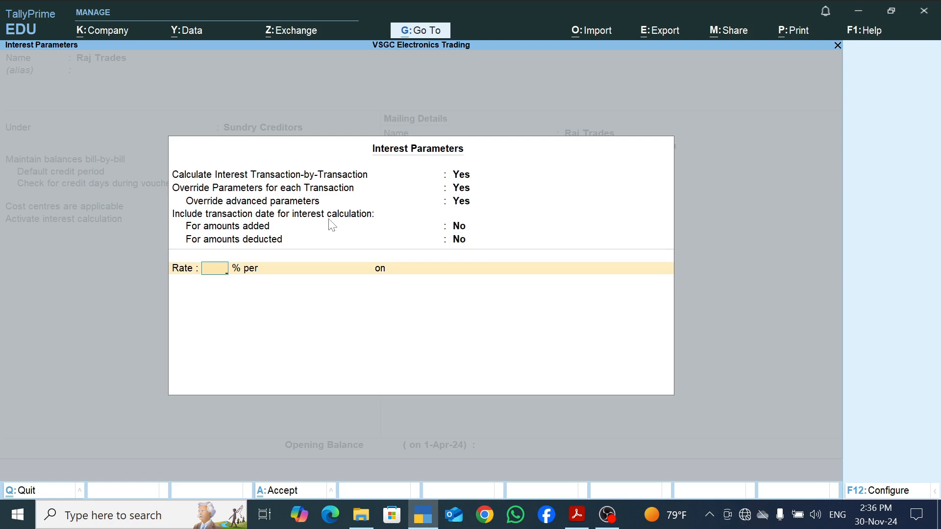
type("10")
key("Return")
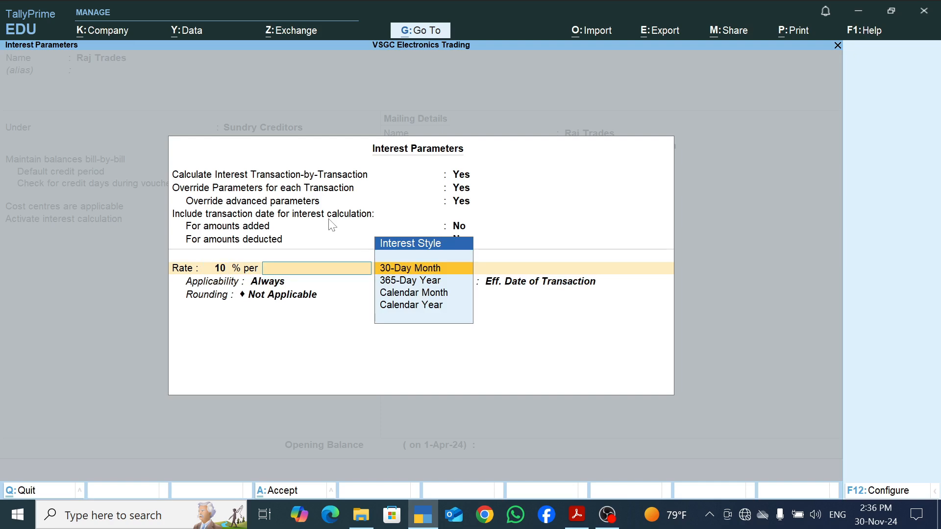
key("Down")
key("Down")
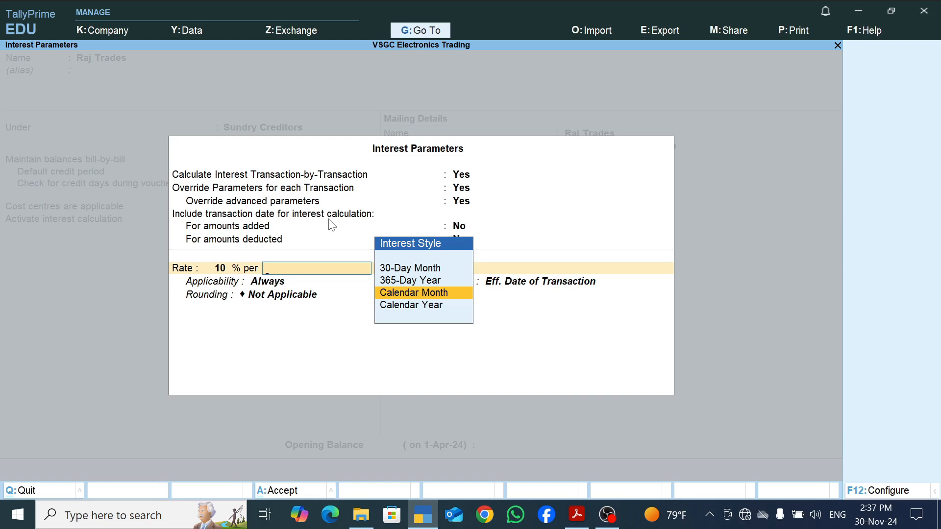
key("Return")
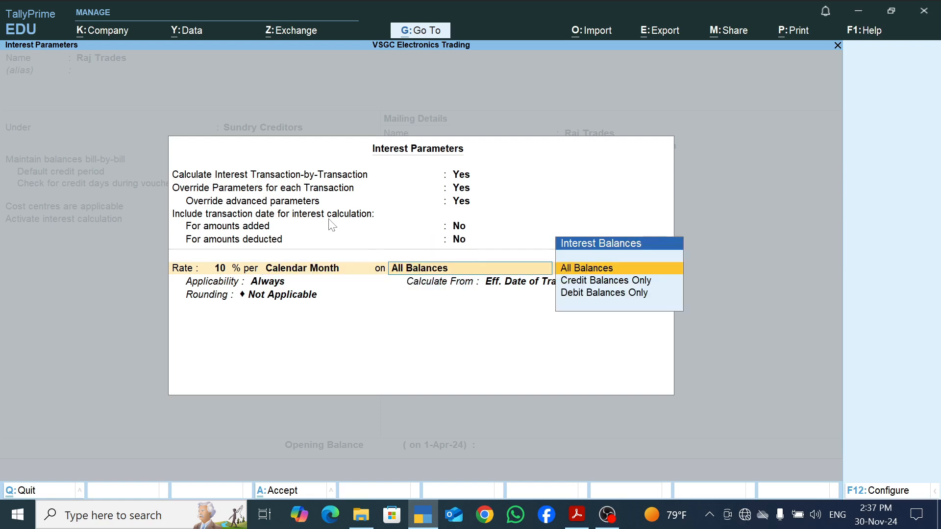
key("Down")
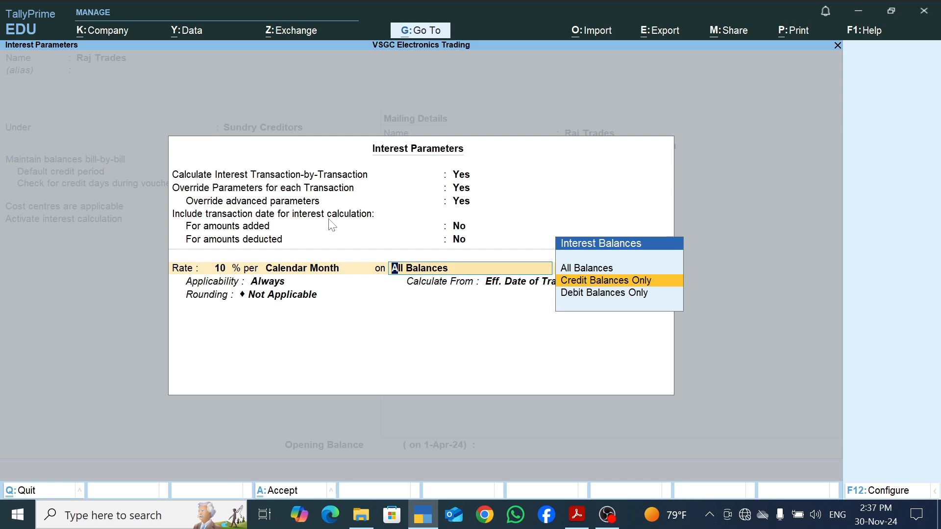
key("Return")
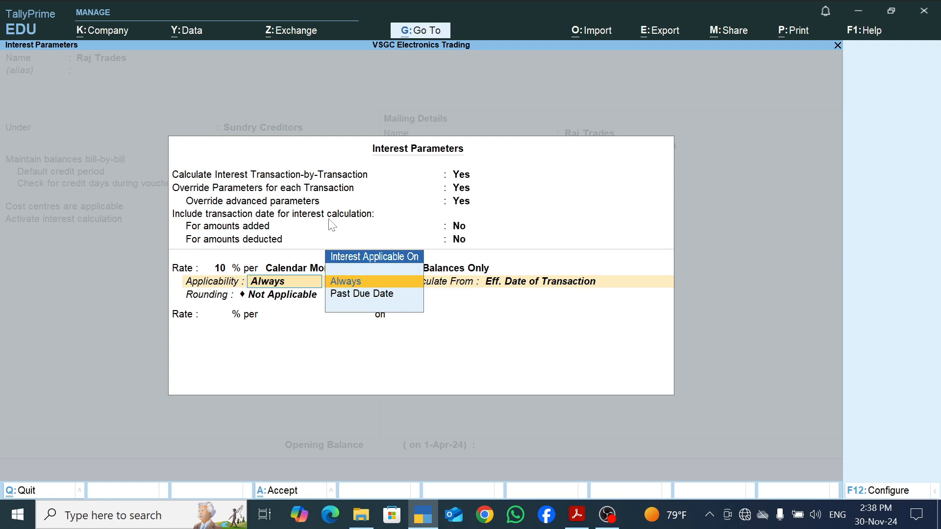
Set the interest applicability to Past Due Date by 10 days.
key("Down")
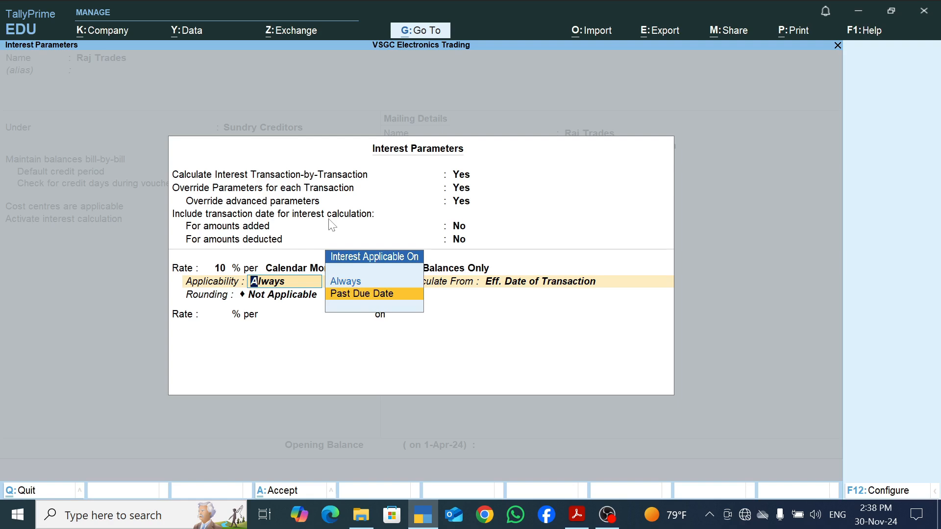
key("Return")
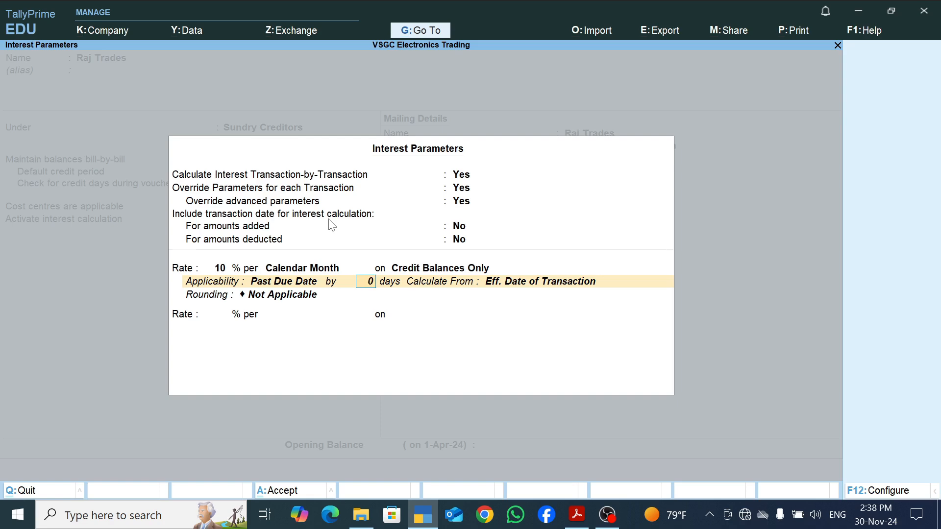
type("10")
key("Return")
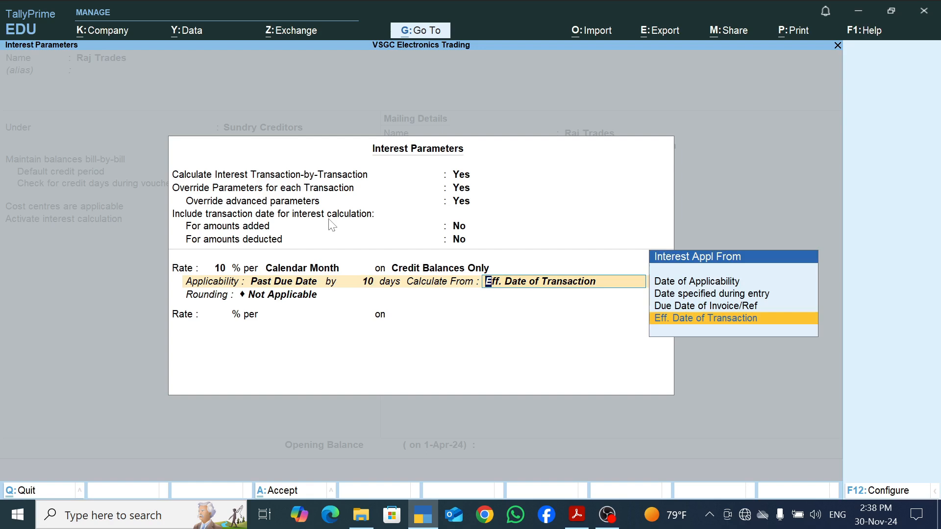
Calculate the interest from Due Date of Invoice/Ref with rounding Not Applicable, and save the interest parameters and the Raj Trades ledger.
key("Up")
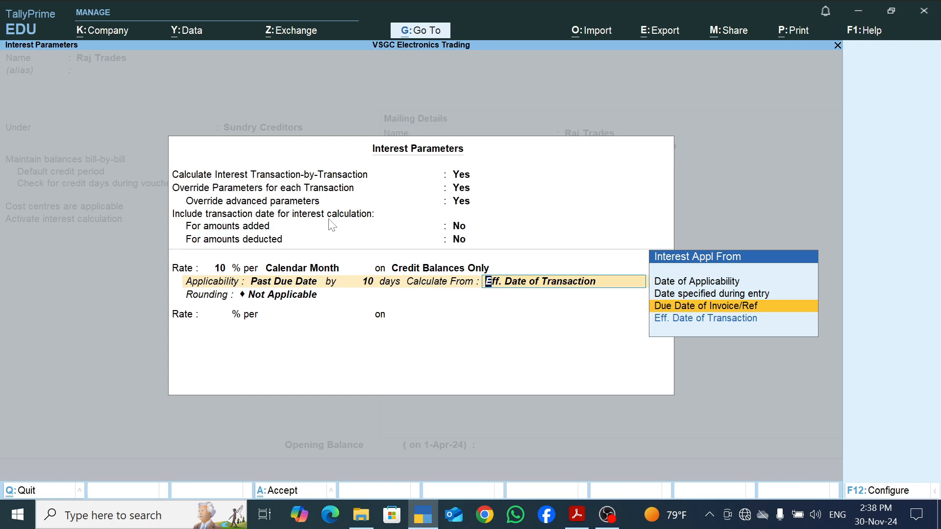
key("Return")
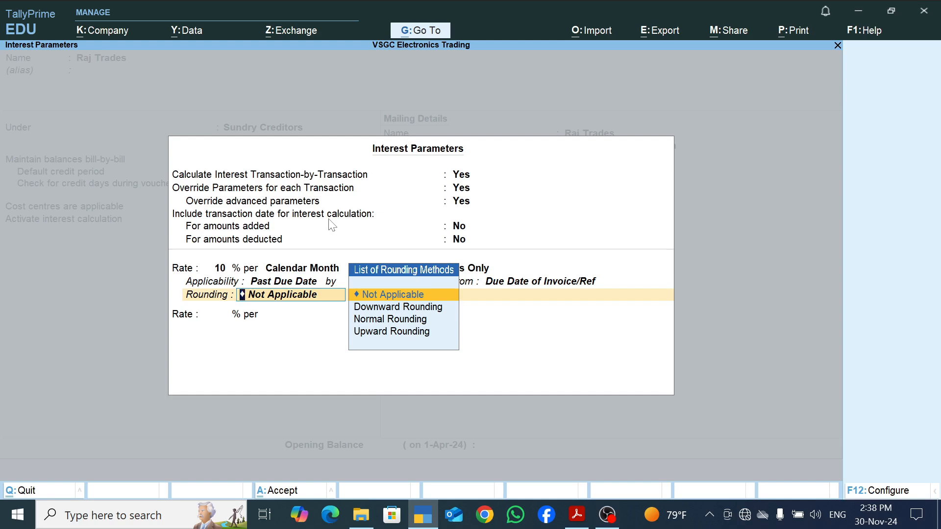
key("Return")
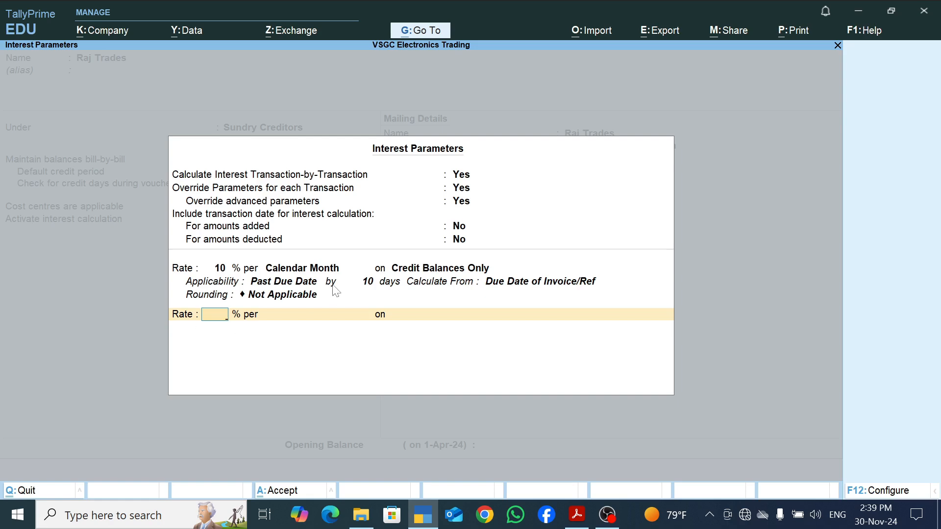
key("ctrl+a")
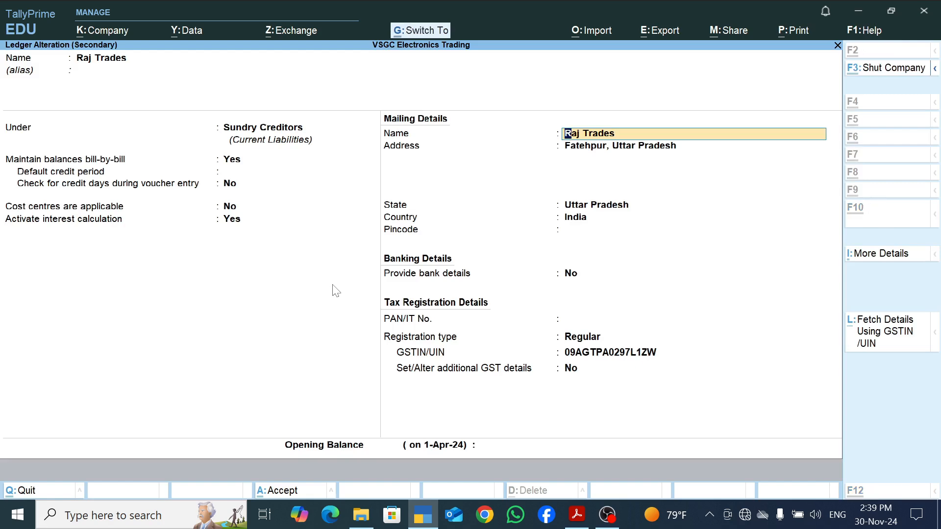
key("ctrl+a")
key("Return")
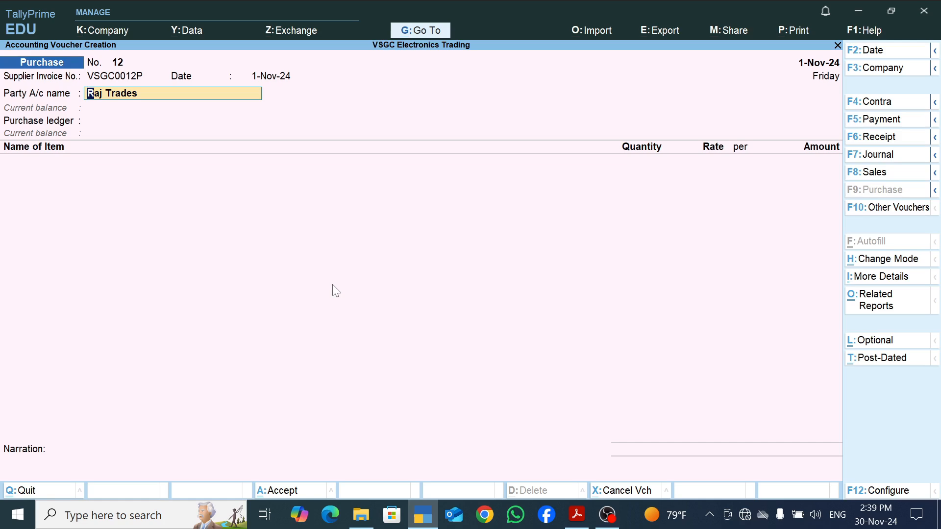
Use Raj Trades as the party, accept its receipt and party details, and choose Local Purchase as the purchase ledger.
key("Return")
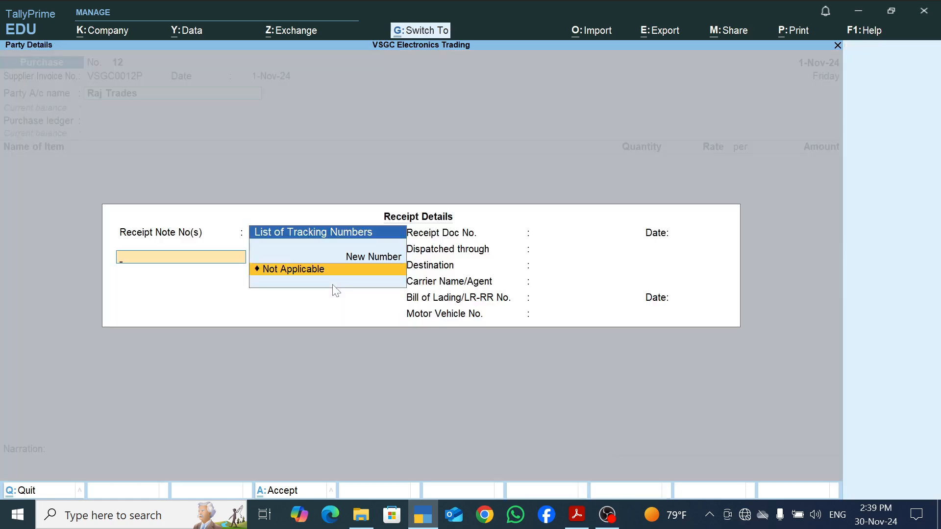
key("Escape")
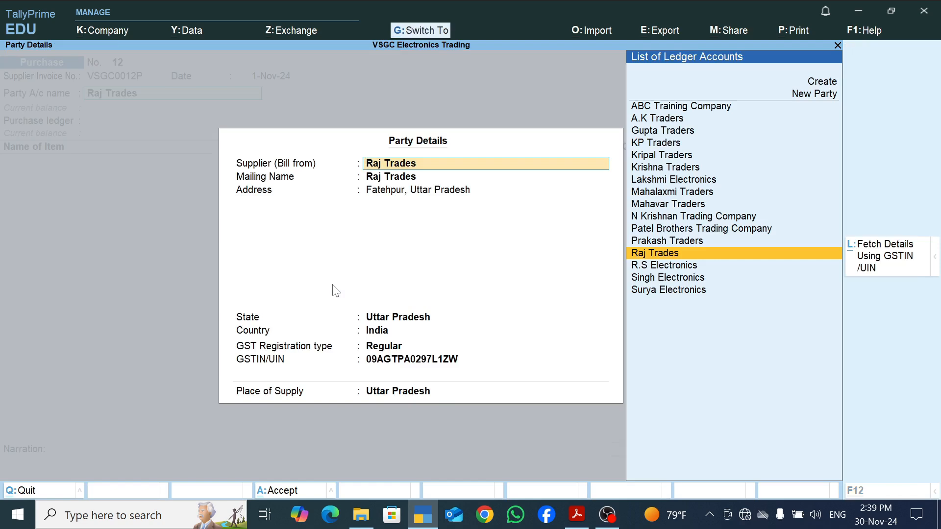
key("ctrl+a")
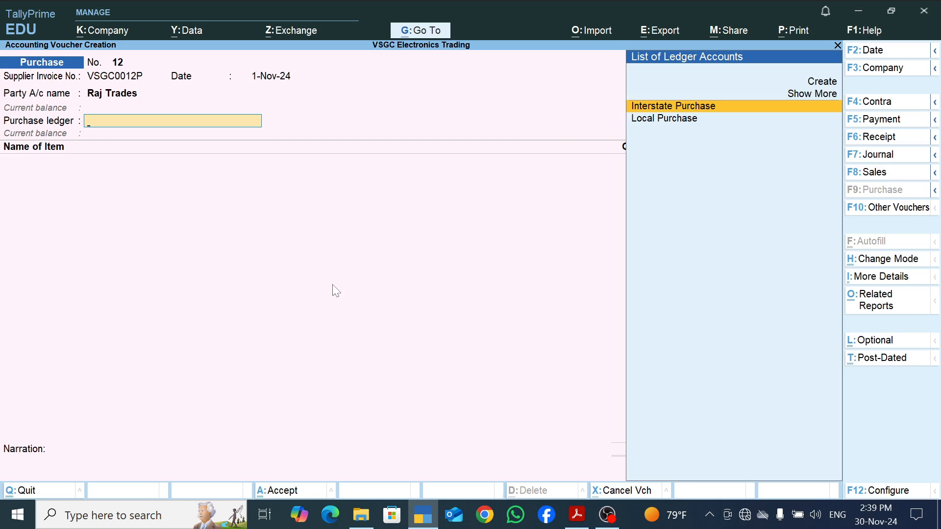
key("Down")
key("Return")
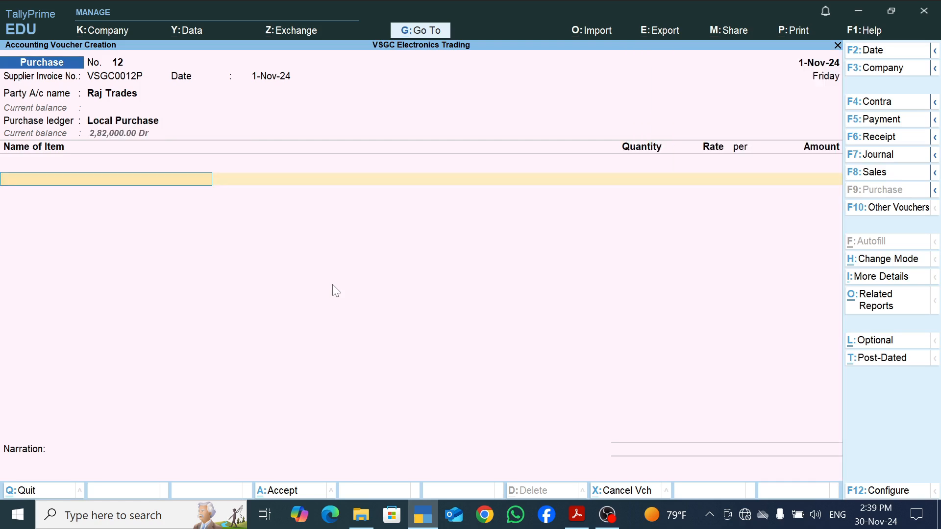
Add the stock item AC with a quantity of 4 Nos at a rate of 19,000.00, without tracking or order number.
type("Ac")
key("Return")
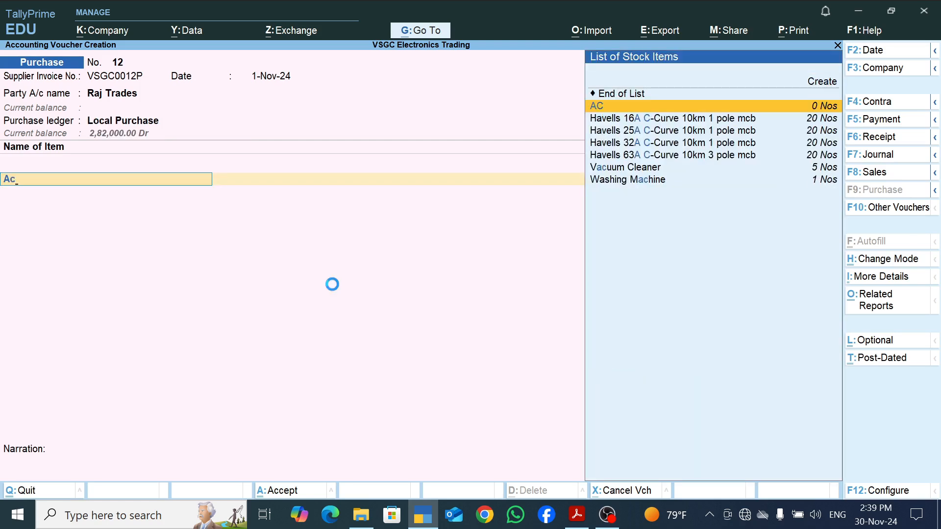
key("Return")
key("Return")
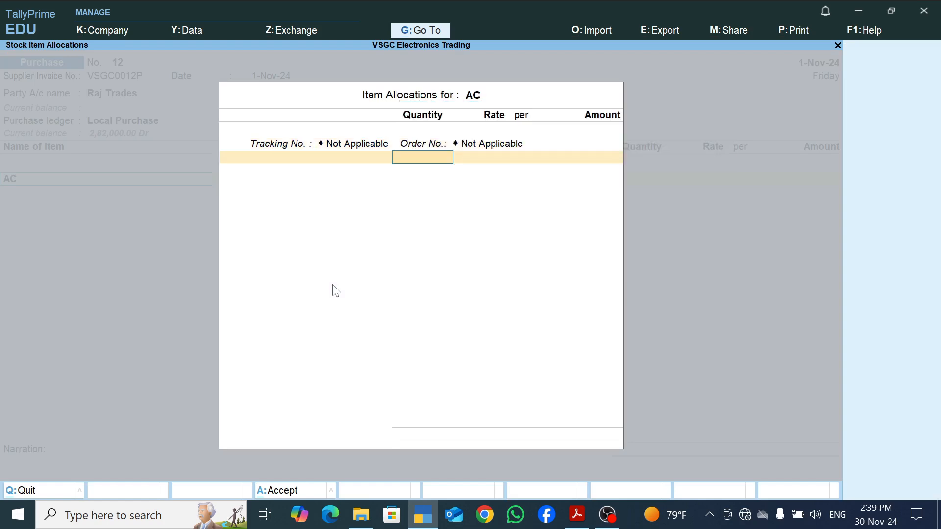
type("4")
key("Return")
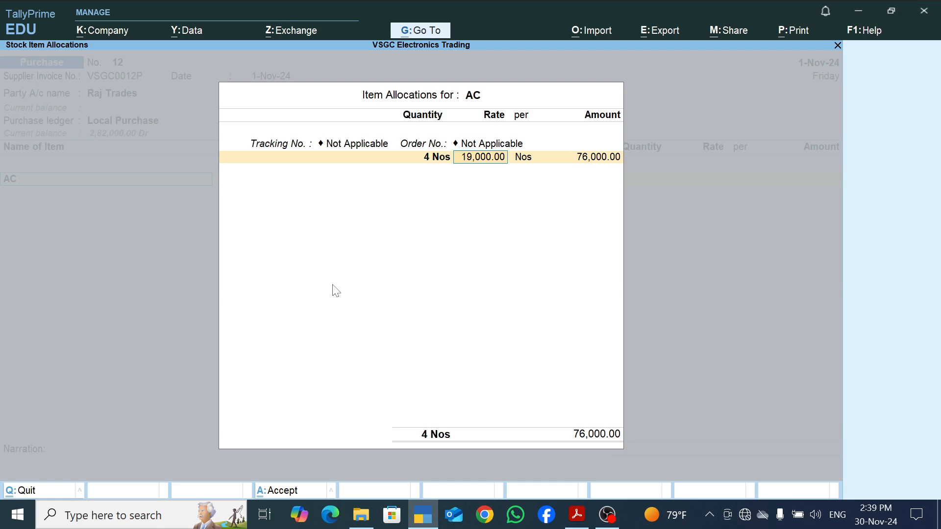
key("Return")
key("Return")
key("Return")
key("Return")
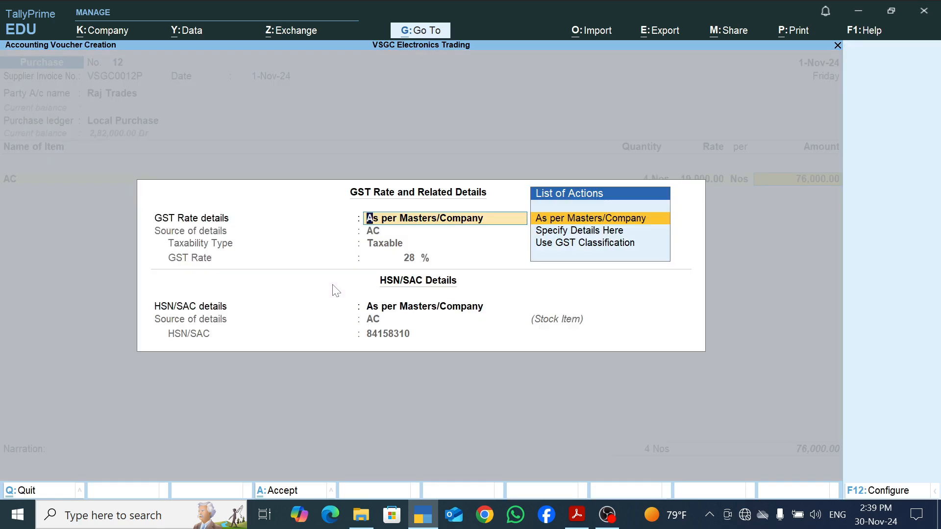
Keep the AC item's GST rate and HSN/SAC details As per Masters/Company.
key("Return")
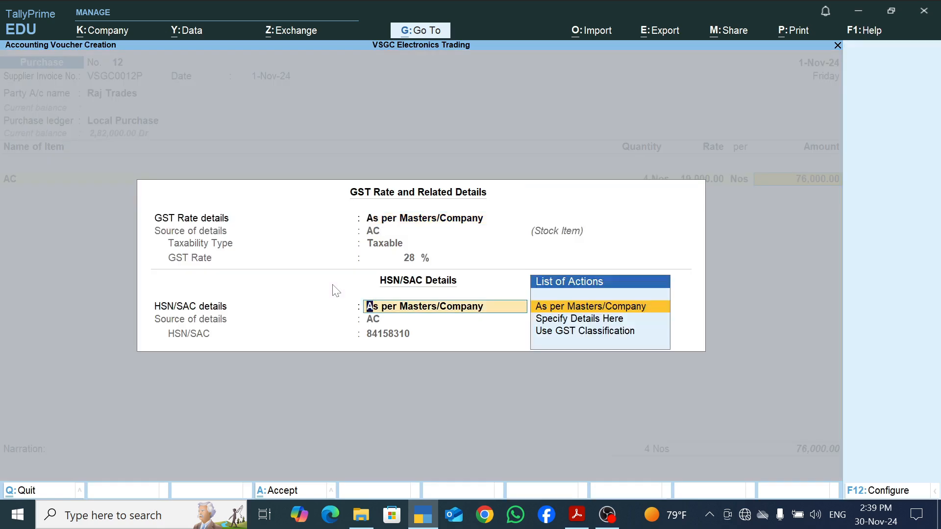
key("Return")
key("Return")
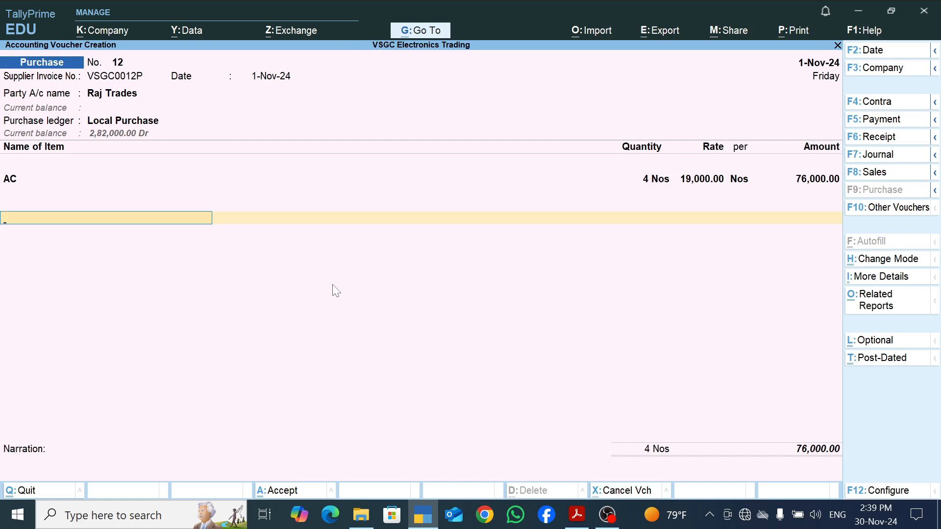
Add the CGST and SGST tax ledgers below the AC item in the purchase voucher.
type("C")
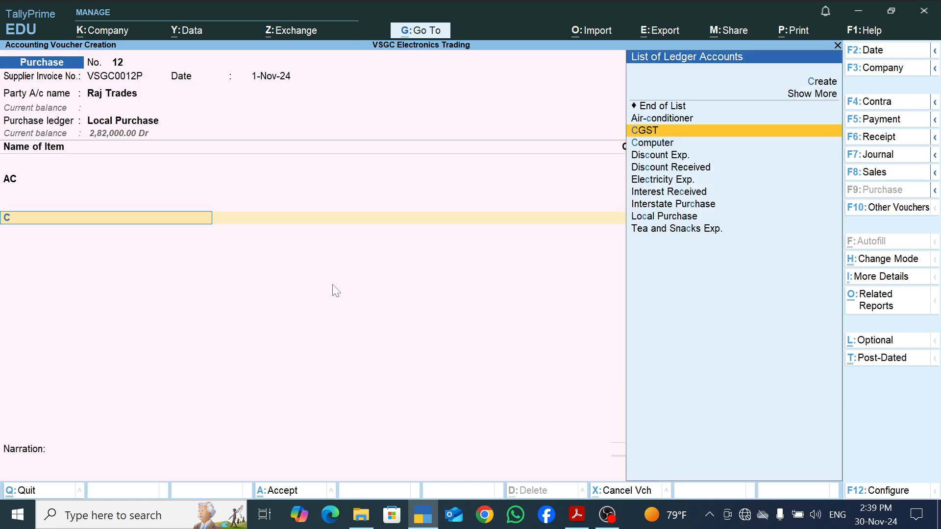
key("Return")
key("Return")
type("Sg")
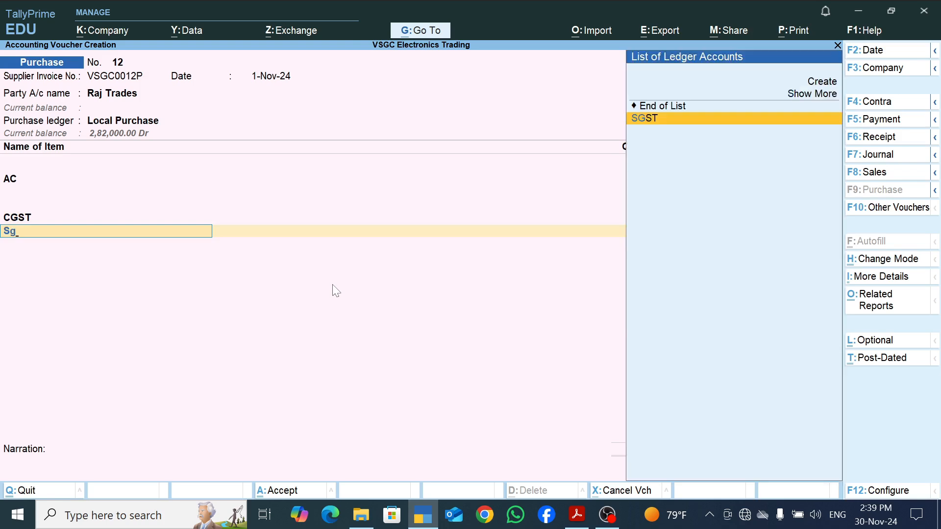
key("Return")
key("Return")
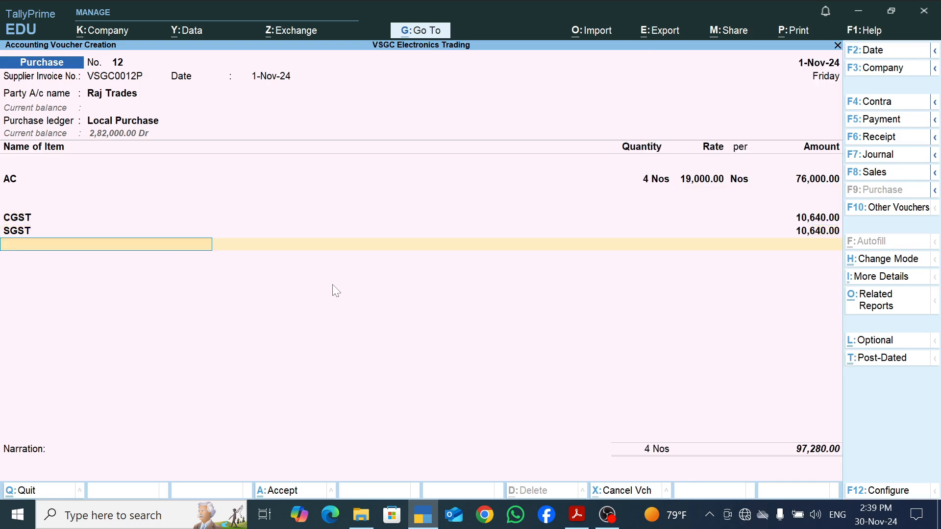
Finish the ledger entries and allocate the full amount to New Ref VSGC0012P with 10 credit days.
key("Return")
key("Return")
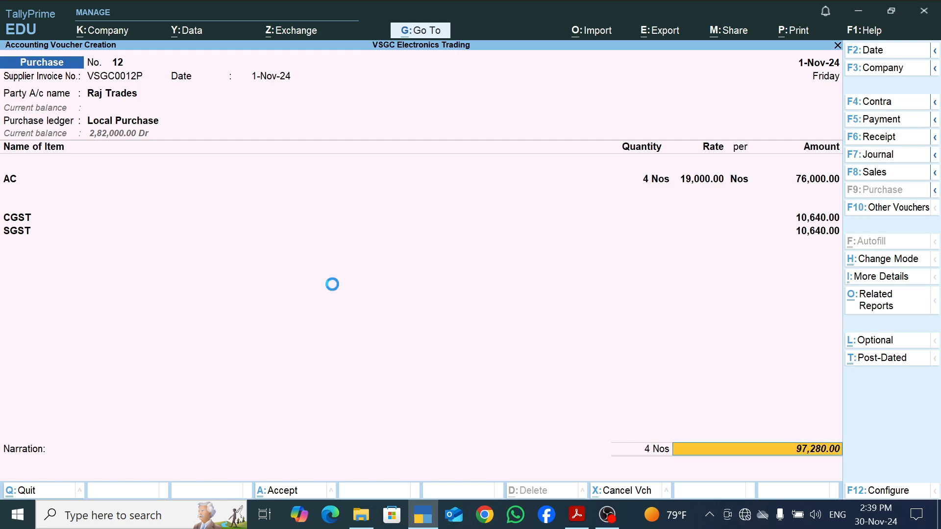
key("Return")
key("Return")
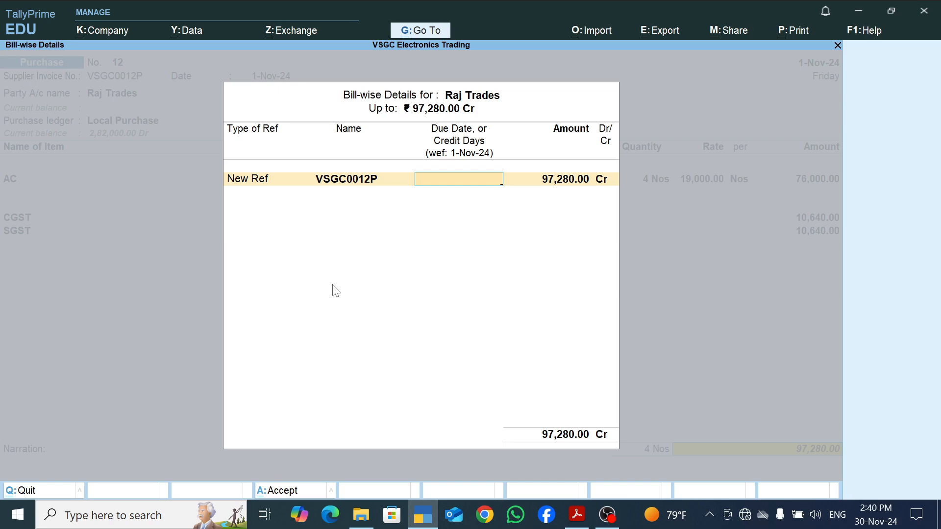
type("10")
key("Return")
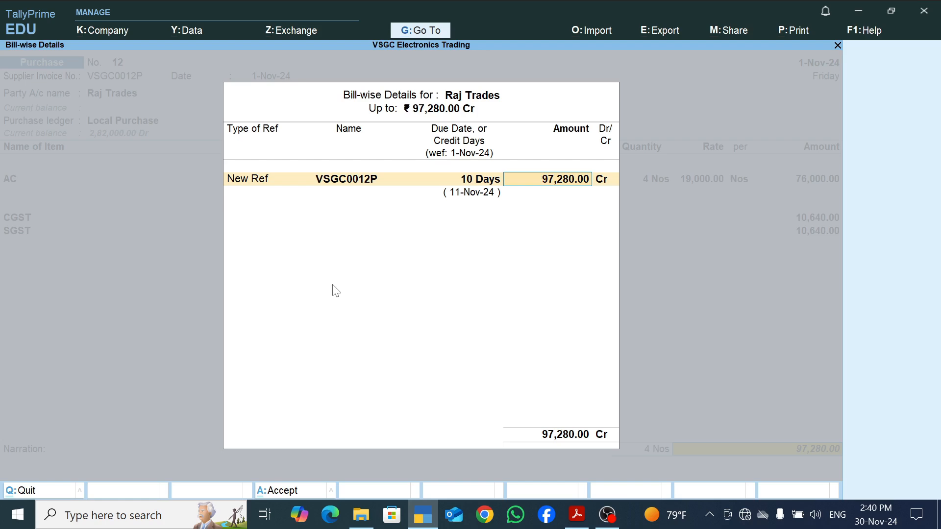
key("Return")
key("Return")
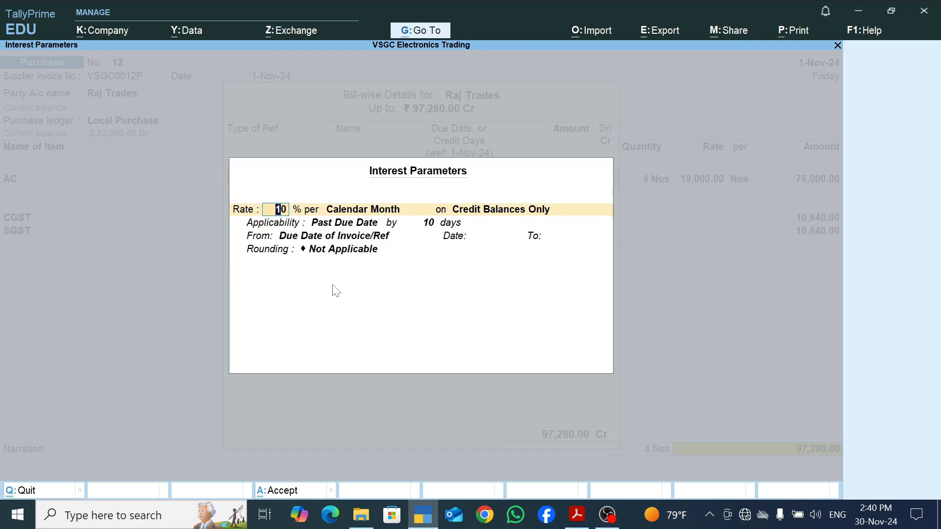
Accept the bill's 10% per Calendar Month interest parameters with the end date blank, and save the purchase voucher without a narration.
key("Return")
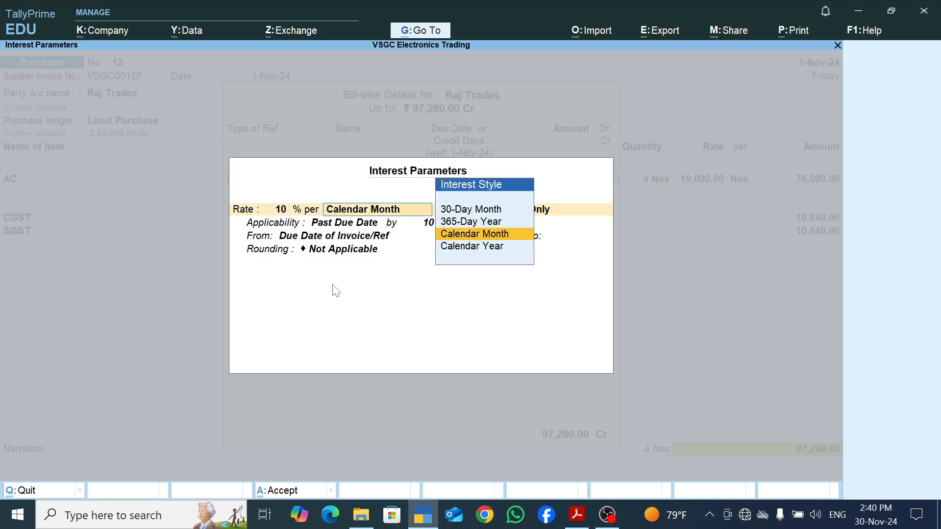
key("Return")
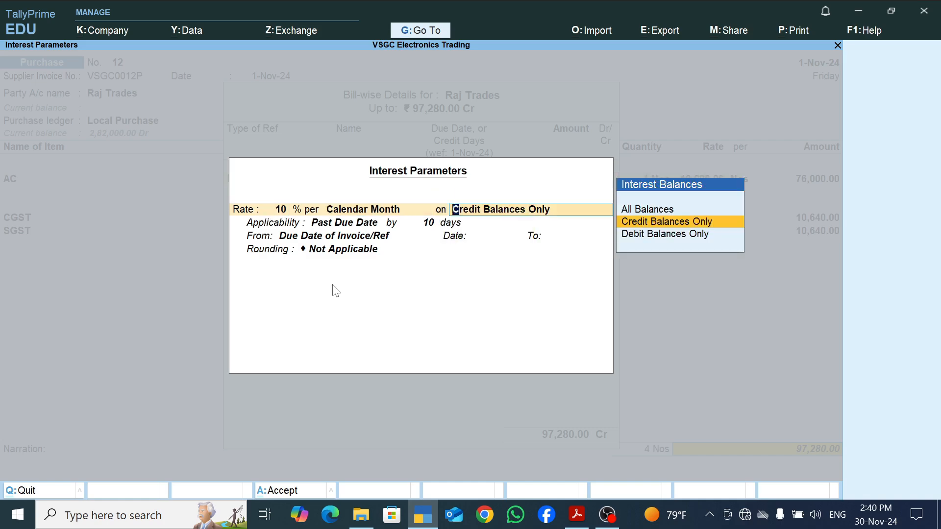
key("Return")
key("Return")
key("Return")
key("Return")
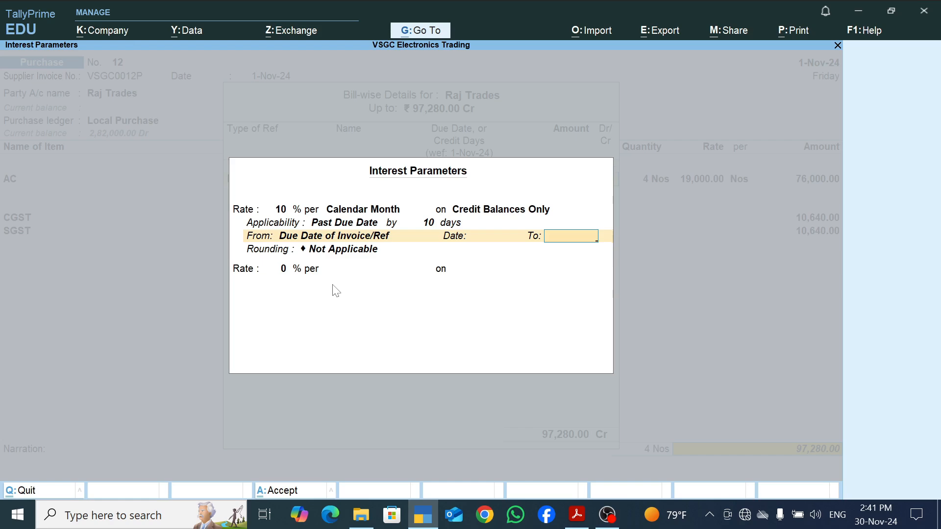
key("Return")
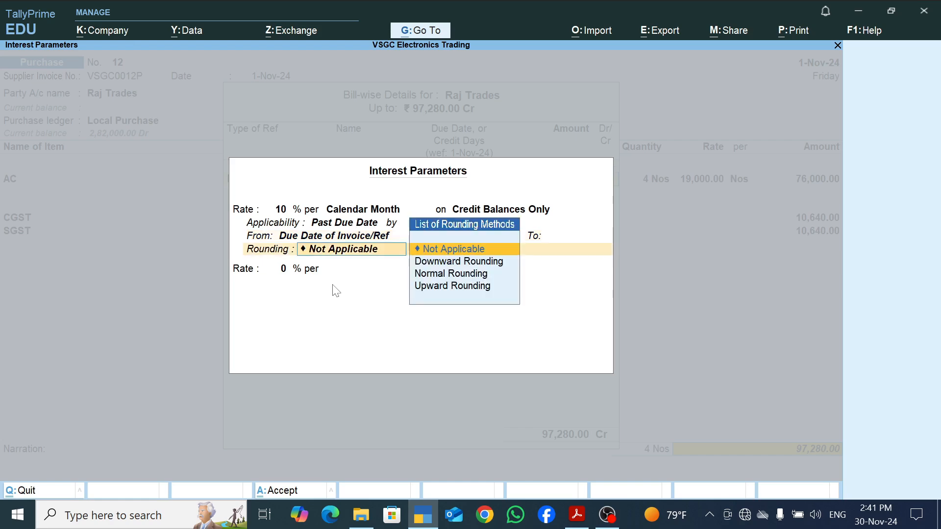
key("Return")
key("Return")
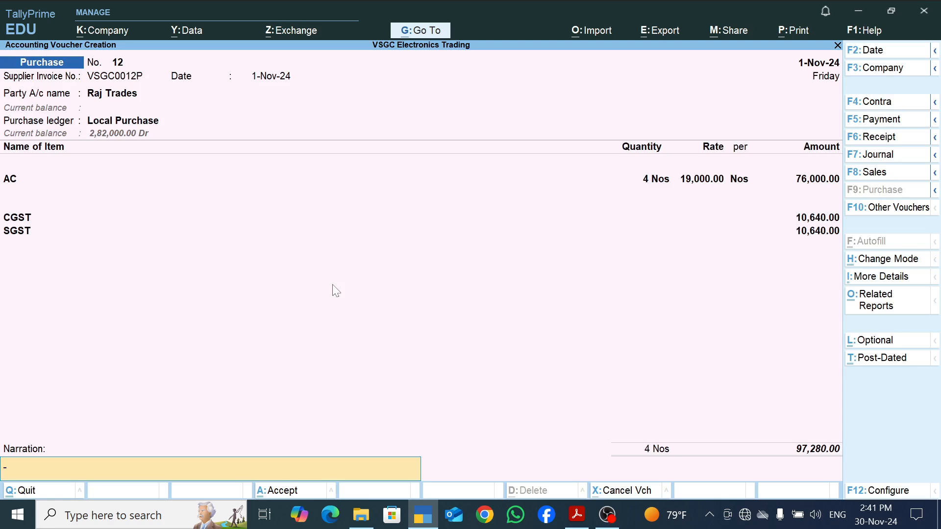
key("Return")
key("Return")
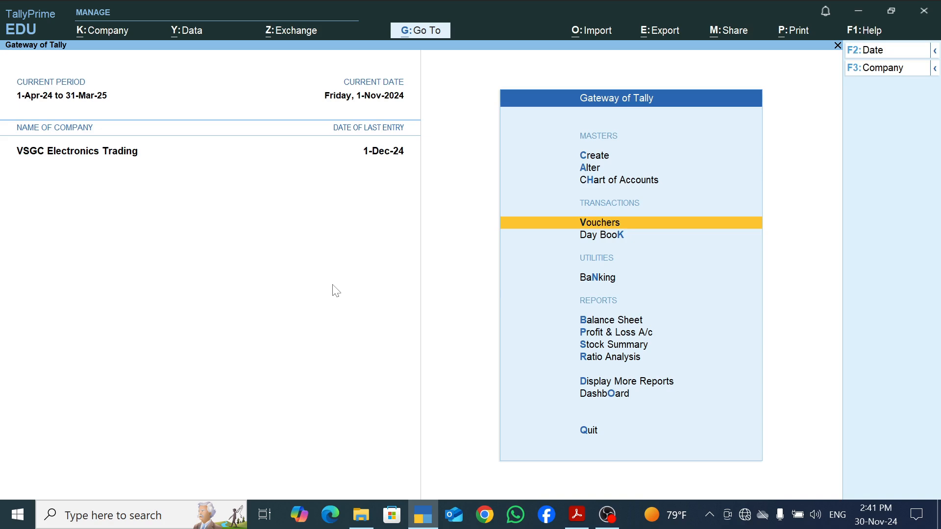
Open the Interest Payable report from the interest calculations under Statements of Accounts.
key("Down")
key("Down")
key("Down")
key("Down")
key("Down")
key("Down")
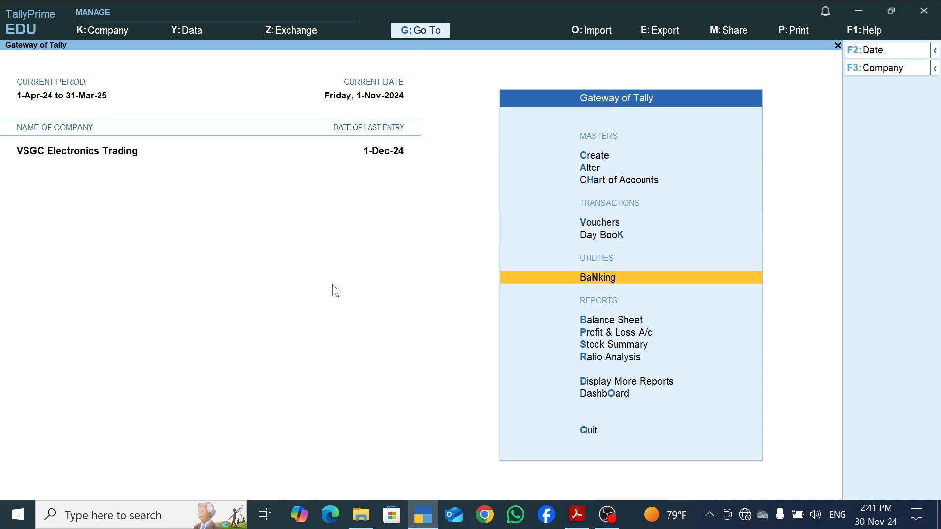
key("Down")
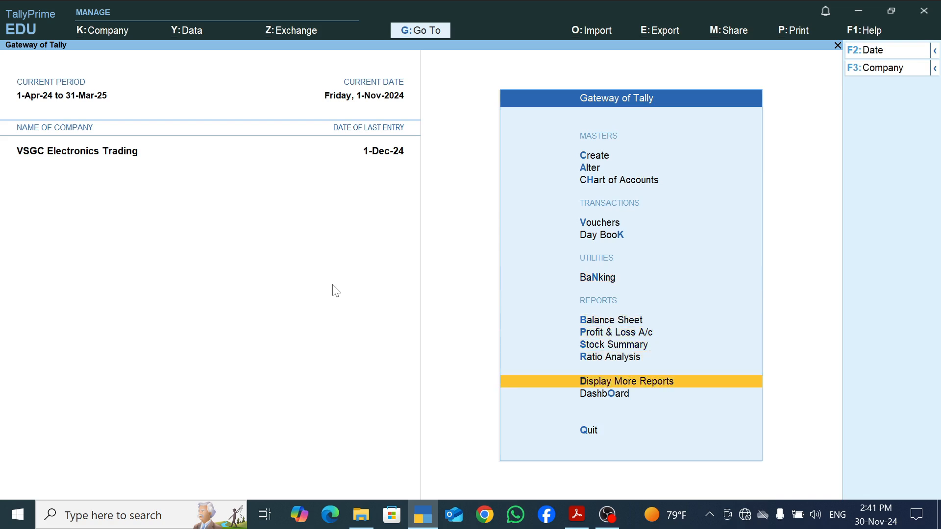
key("Return")
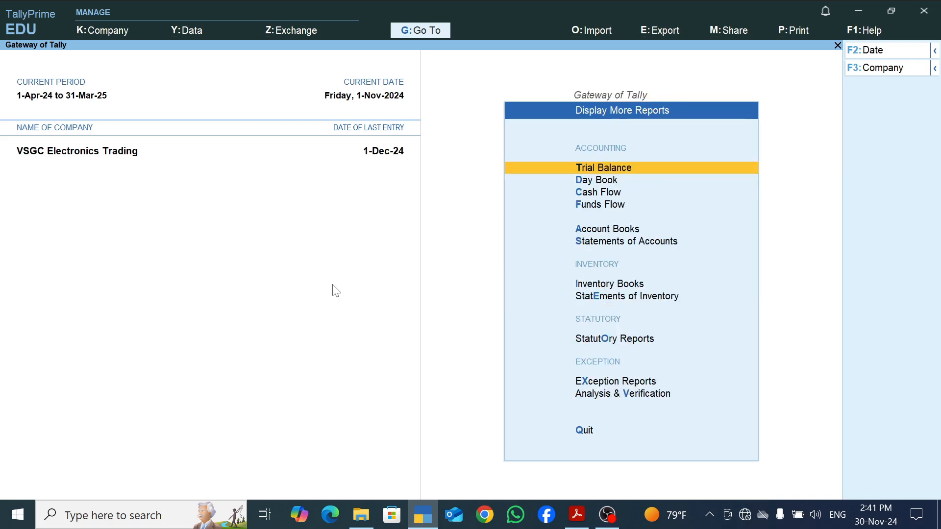
key("s")
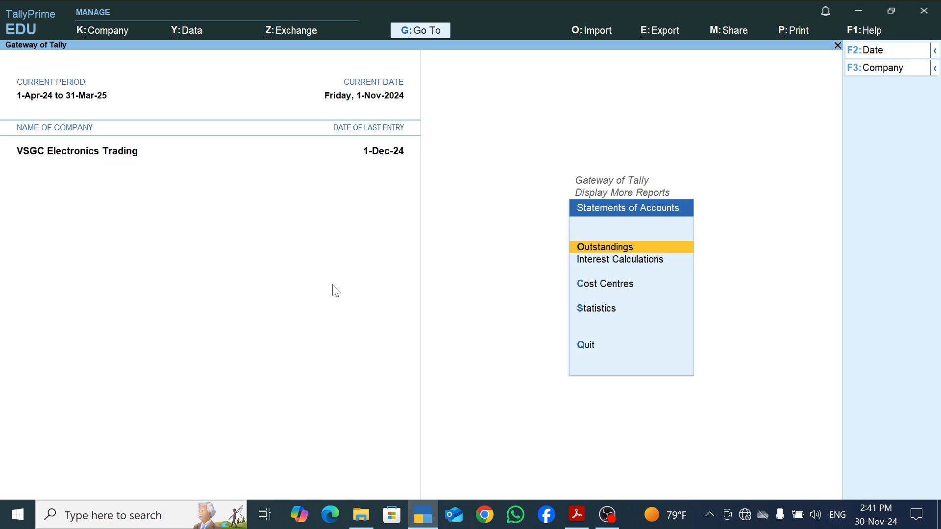
key("Down")
key("Return")
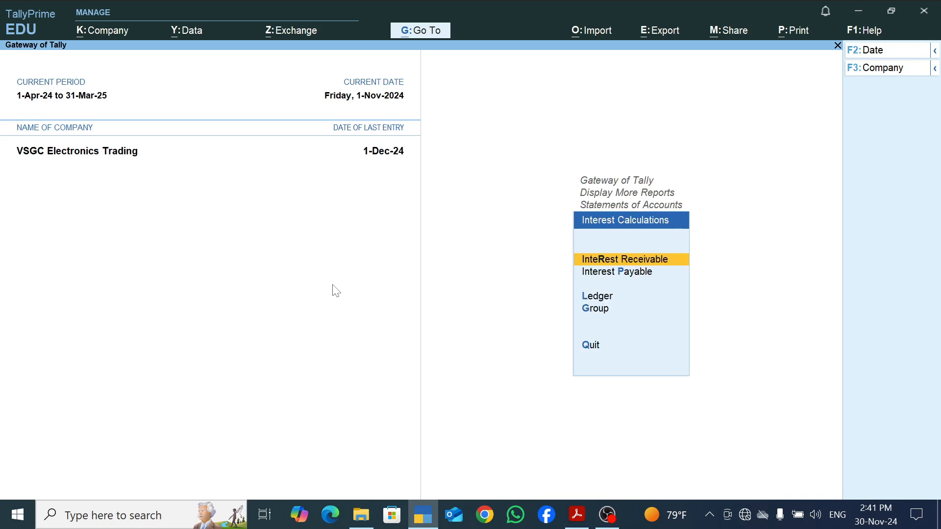
key("Down")
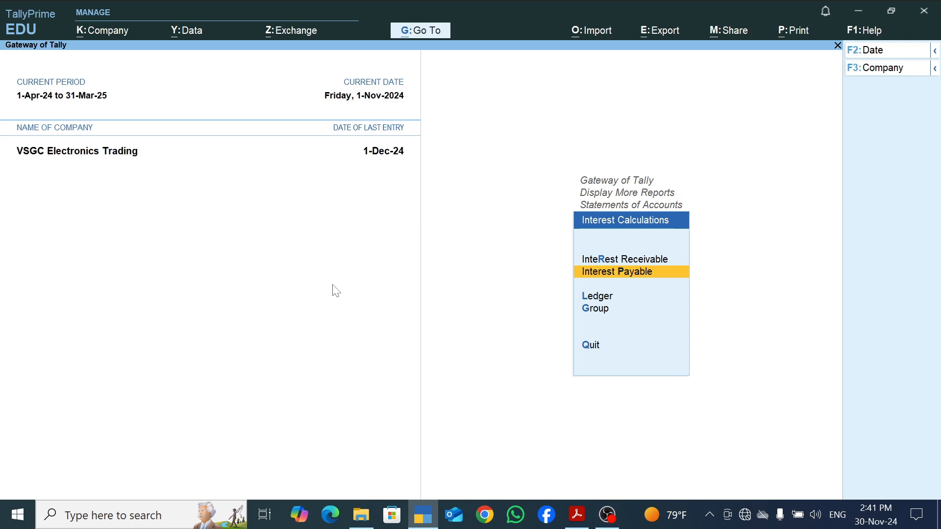
key("Return")
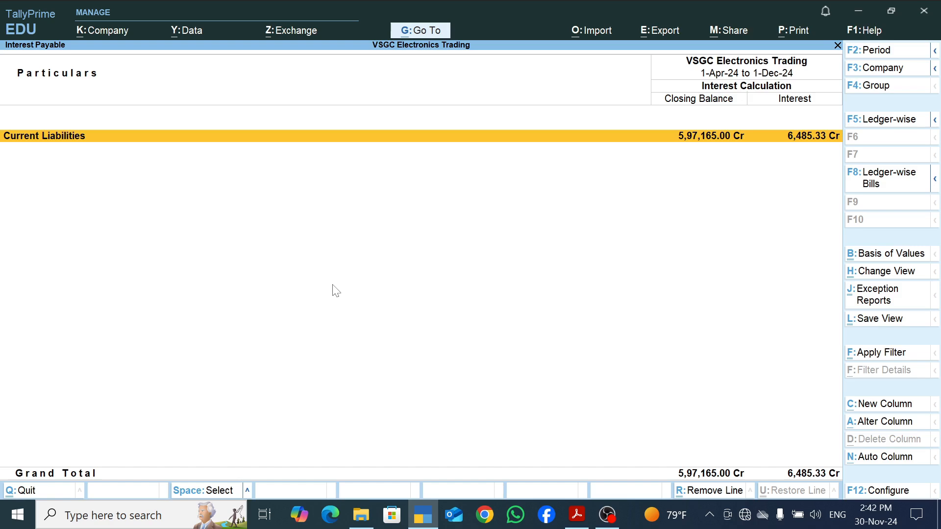
Set the Interest Payable report's period to 1-4-2024 through 1-11-2024.
key("F2")
key("Return")
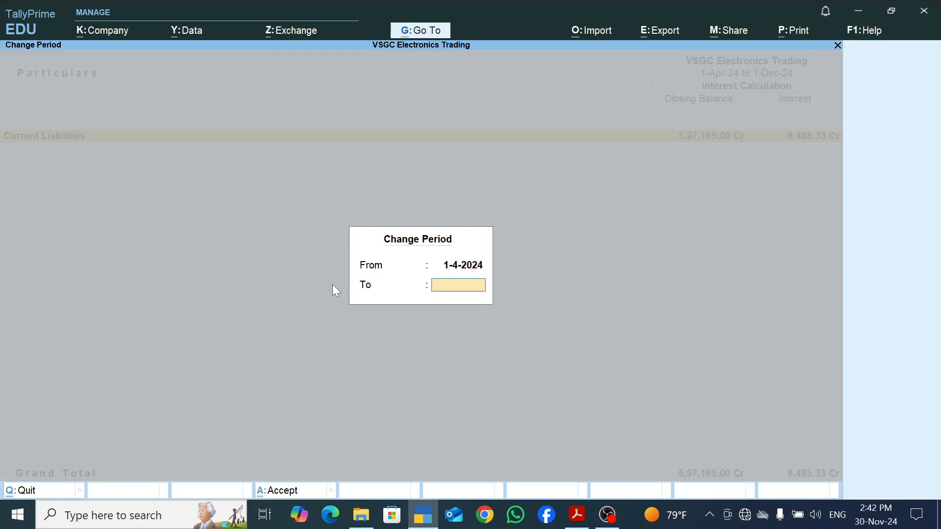
type("1-11")
key("Return")
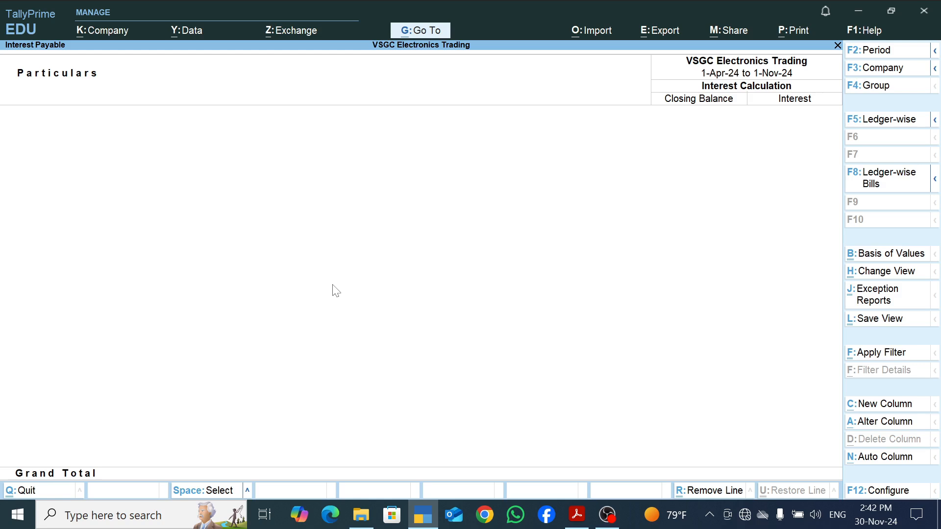
Set the Interest Payable report's period to 1-4-2024 through 1-12-2024.
key("F2")
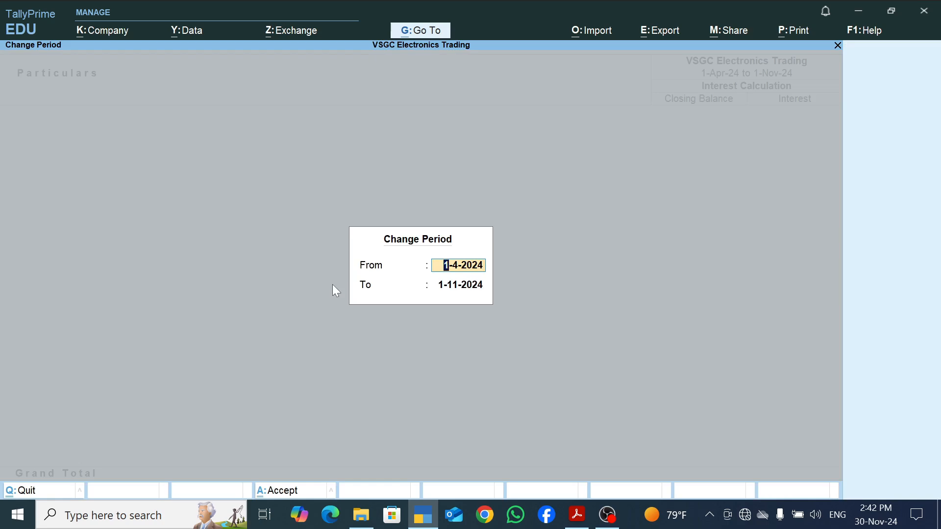
type("1-4")
key("Return")
type("1-")
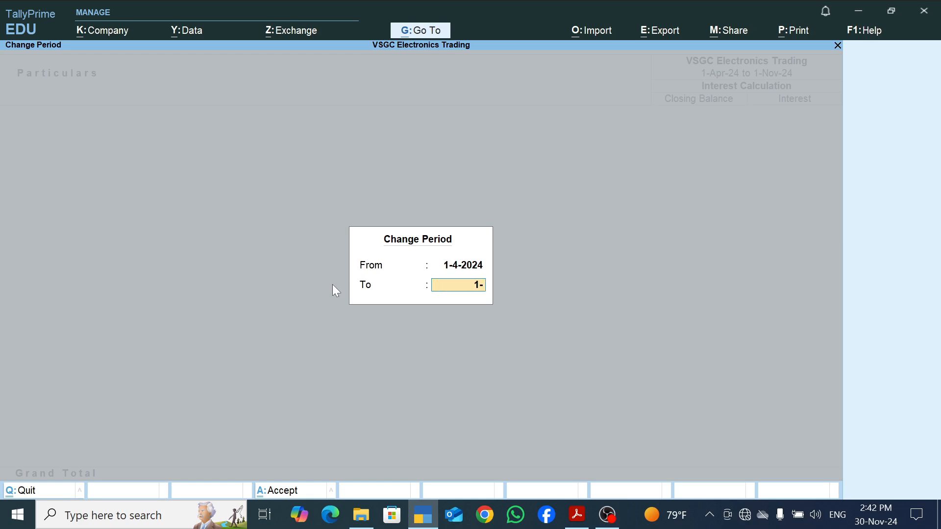
type("12")
key("Return")
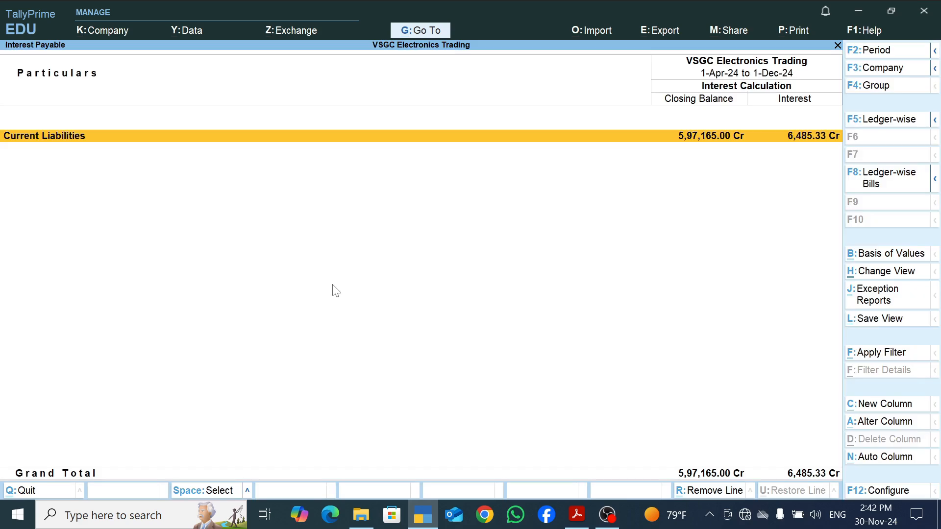
Drill down from Current Liabilities to the Raj Trades ledger interest calculation and show it in detailed form.
key("Return")
key("Return")
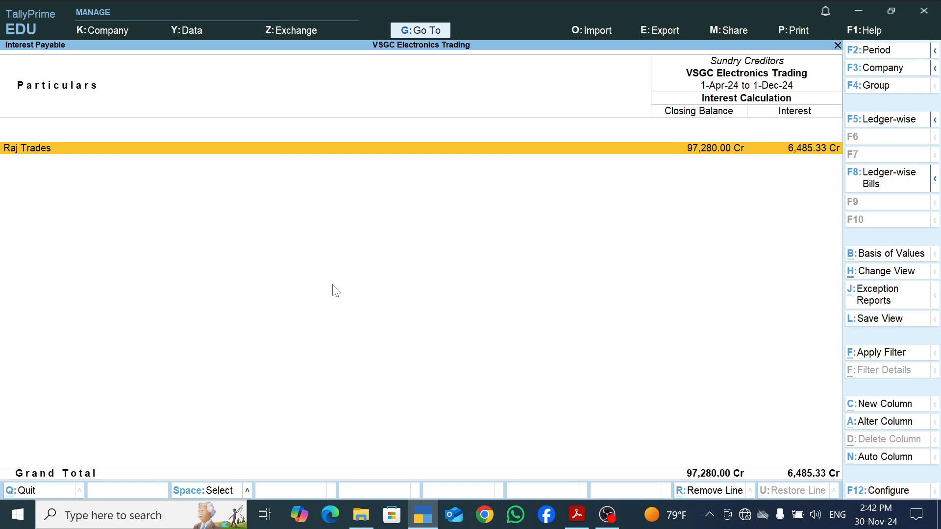
key("Return")
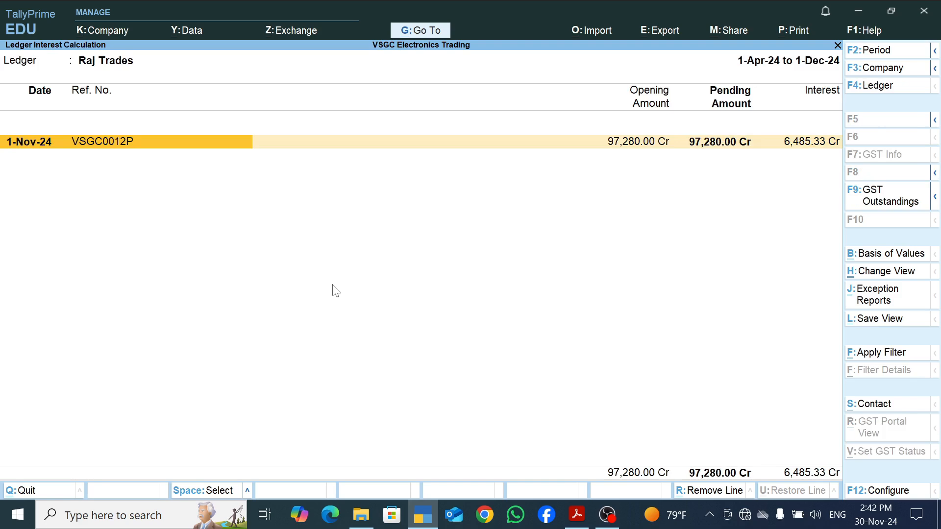
key("alt+F5")
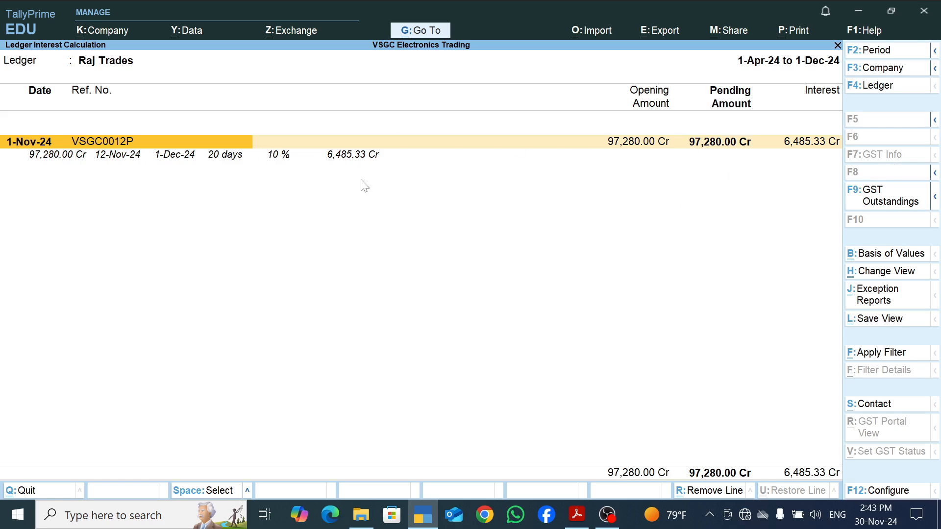
Extend the Raj Trades interest calculation period to end on 1-Jan-25 and check the interest.
key("F2")
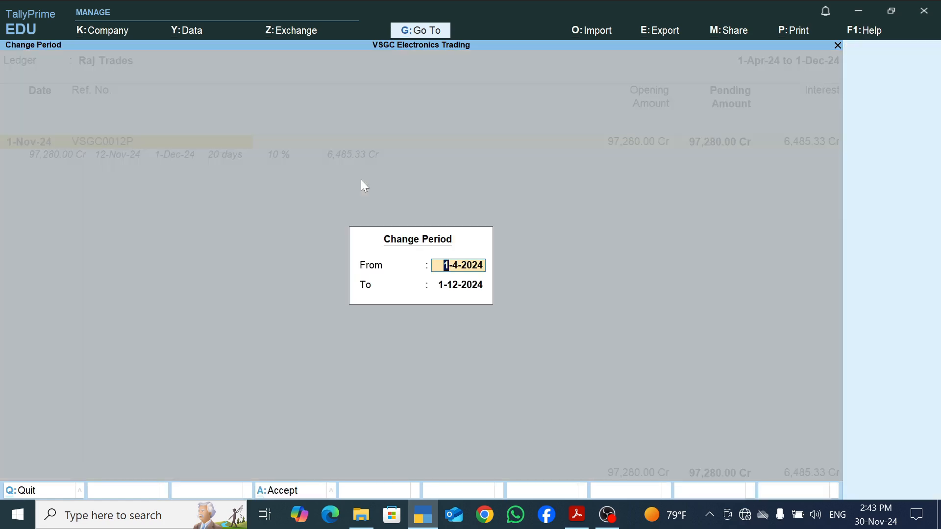
key("Return")
type("1-")
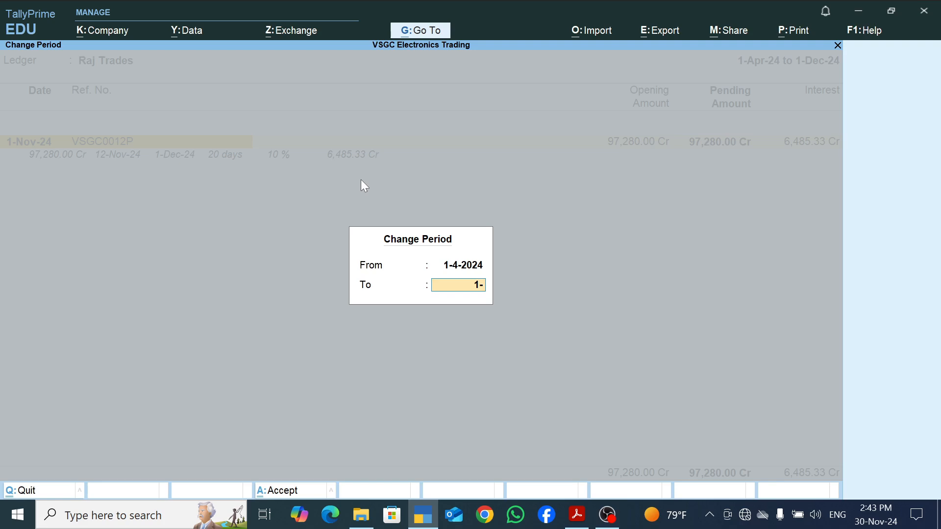
type("1")
key("Return")
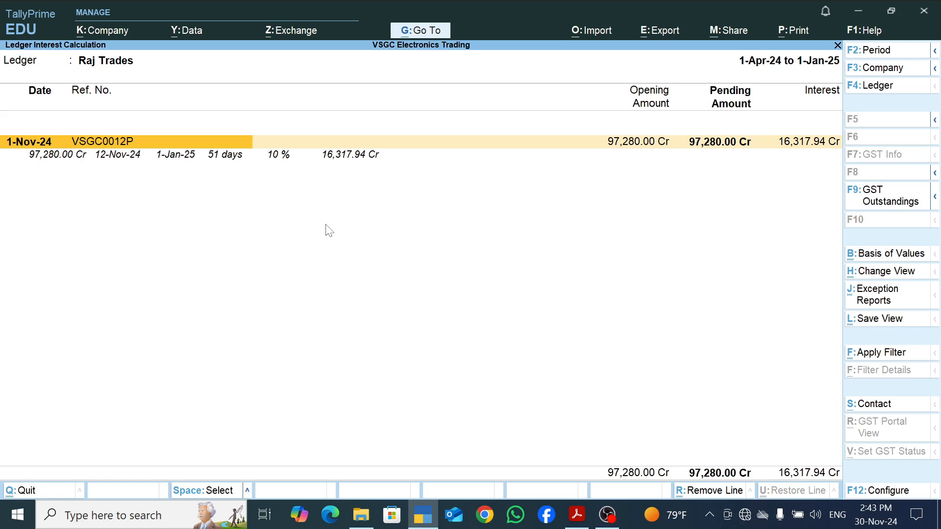
Close the interest reports and return to the Gateway of Tally.
key("Escape")
key("Escape")
key("Escape")
key("Escape")
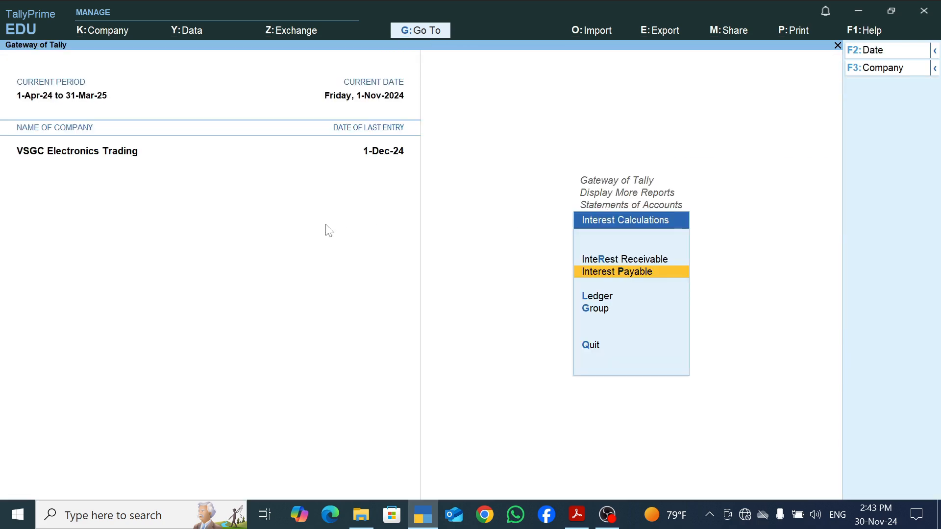
key("Escape")
key("Escape")
key("Escape")
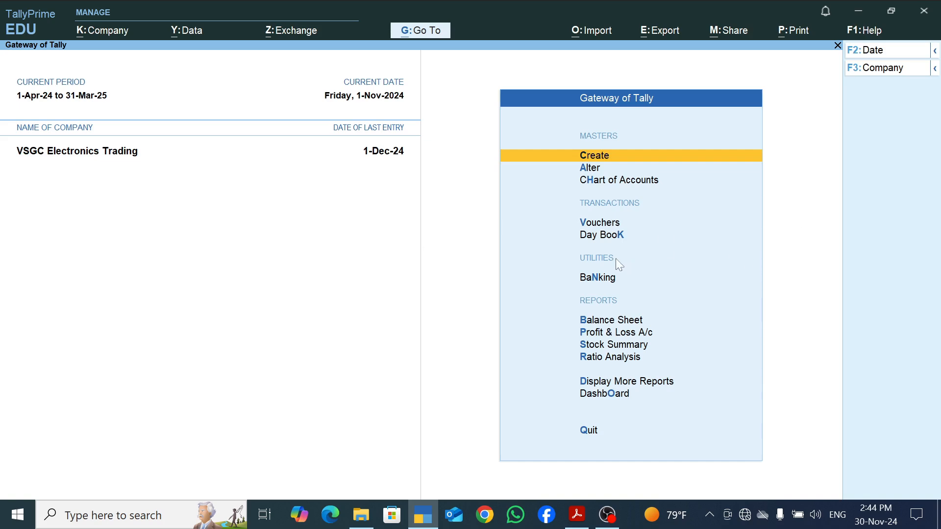
Start a new accounting voucher and change its voucher type to Credit Note.
key("Down")
key("Down")
key("Down")
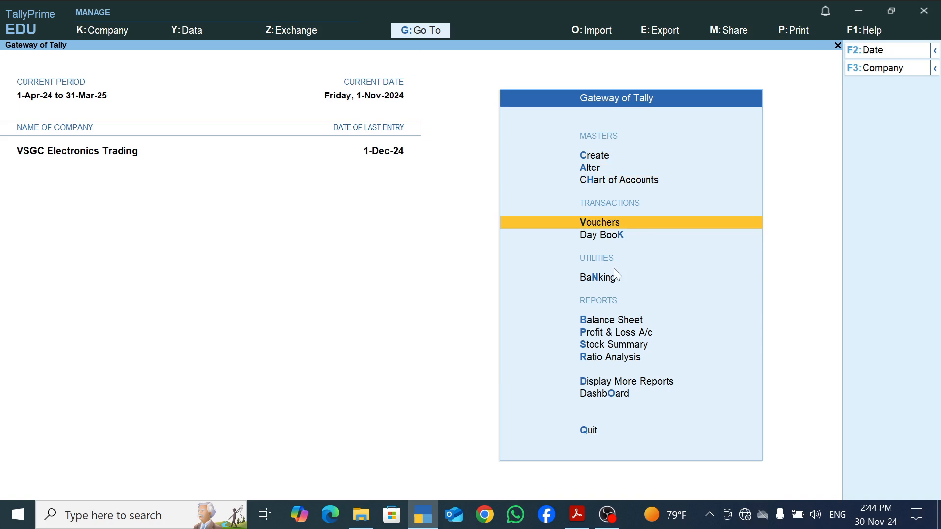
left_click(613, 224)
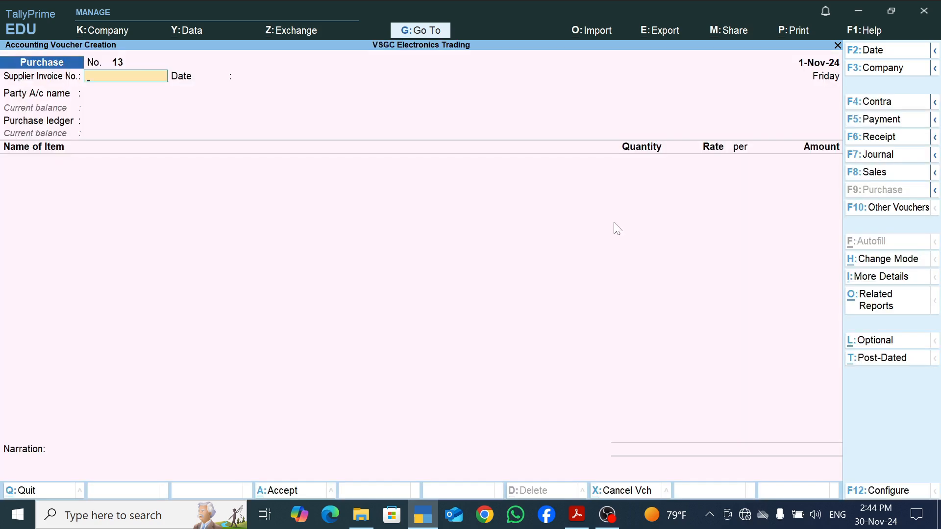
left_click(893, 208)
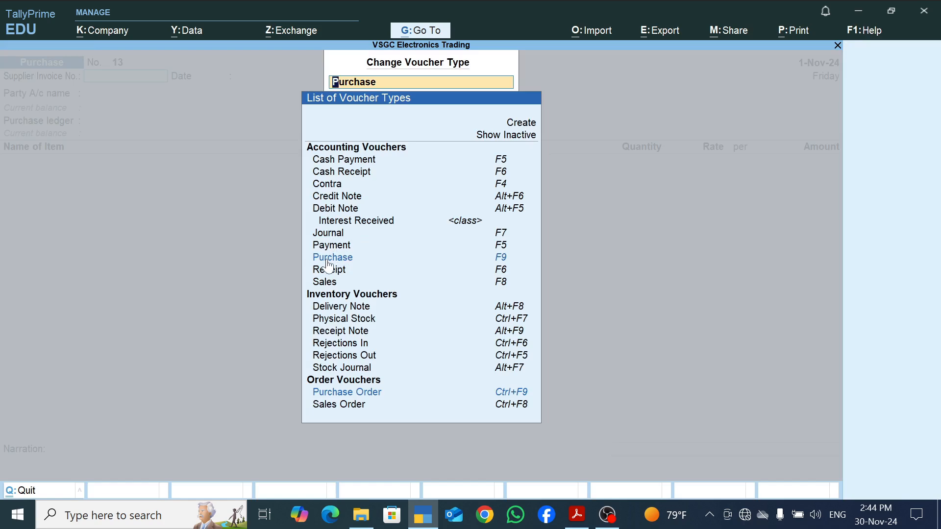
key("Down")
key("Down")
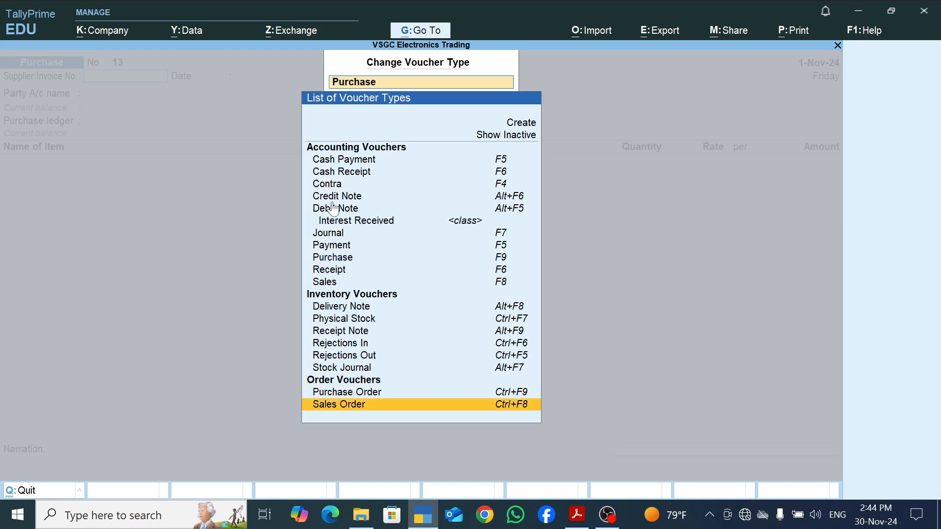
left_click(331, 198)
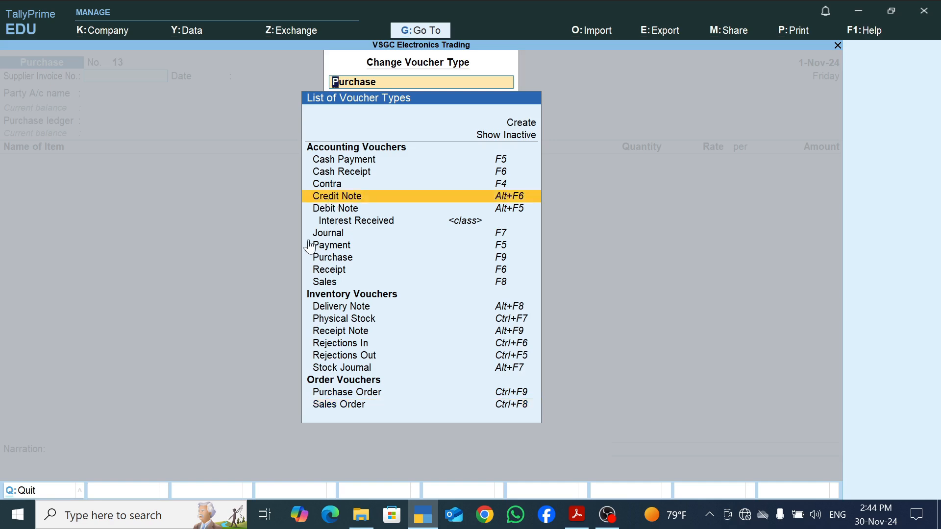
key("Return")
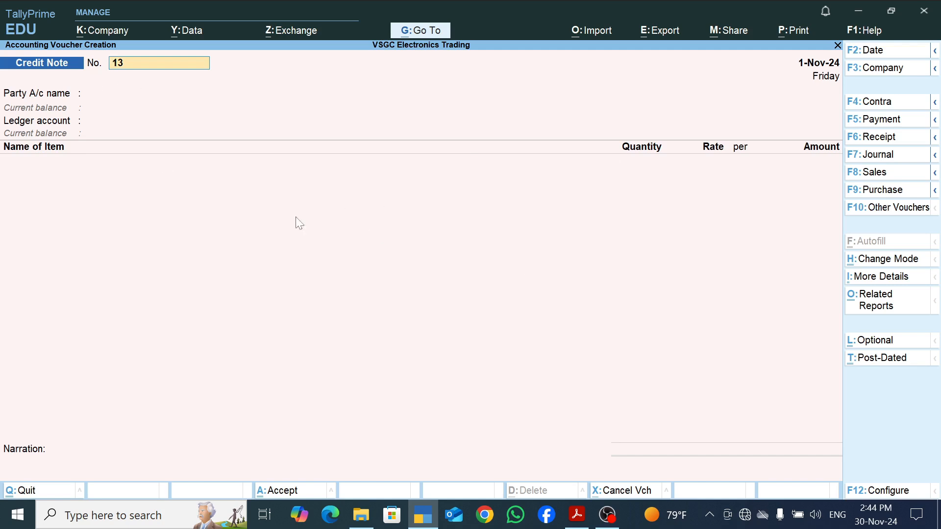
left_click(875, 260)
key("Down")
key("Down")
key("Down")
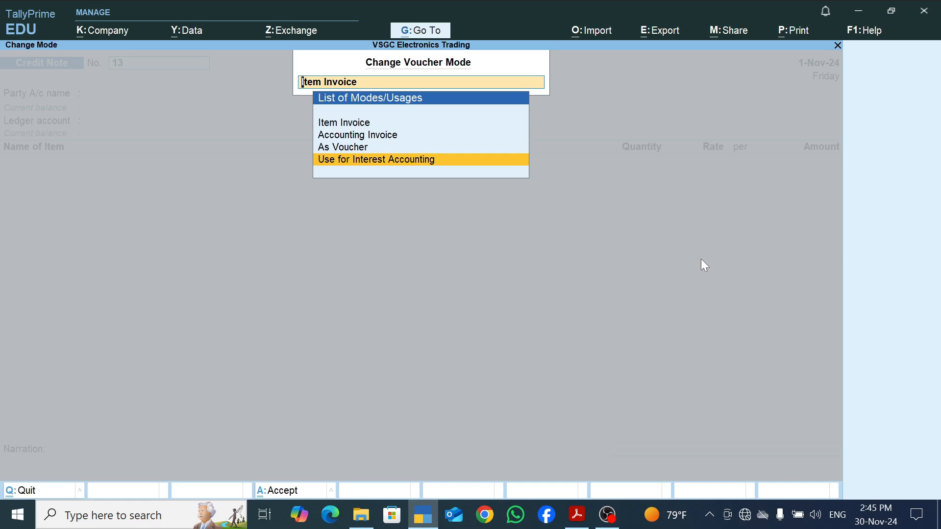
key("Return")
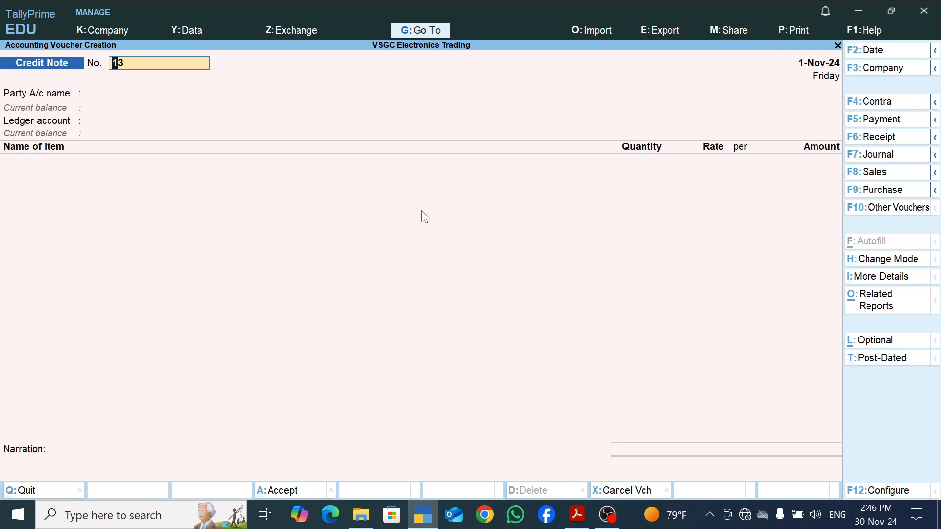
Number the credit note 1 and set its voucher date to 1-Dec-24.
type("1")
key("Return")
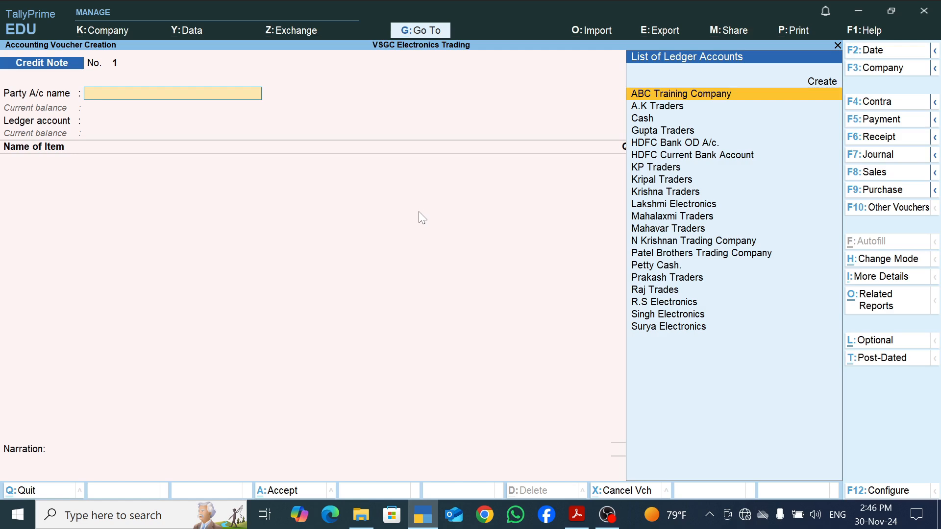
key("F2")
type("1")
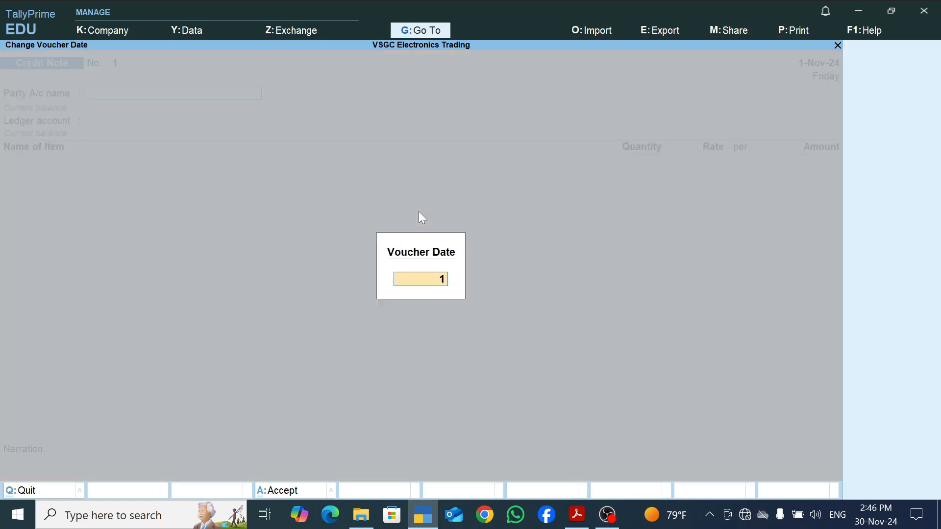
type("-12")
key("Return")
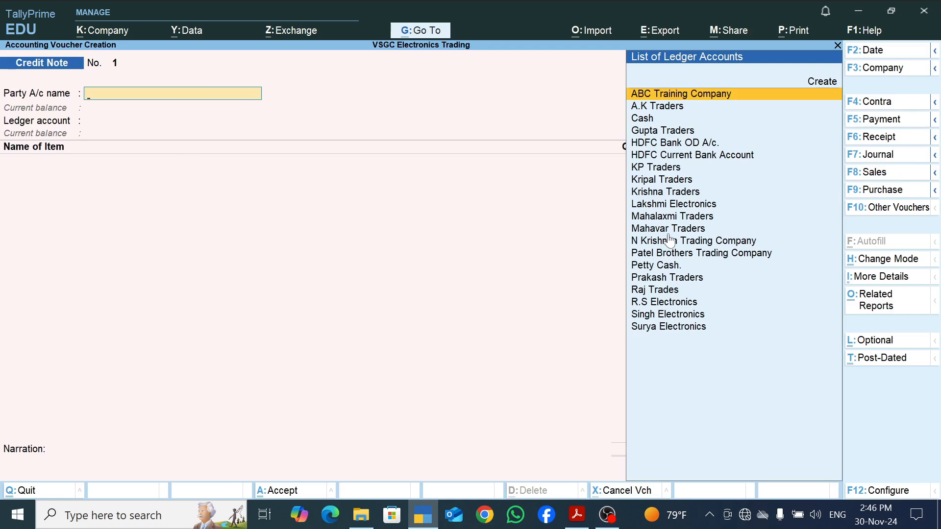
Change the credit note's mode to Use for Interest Accounting, with the amounts not treated as compound interest.
left_click(894, 266)
key("Down")
key("Down")
key("Down")
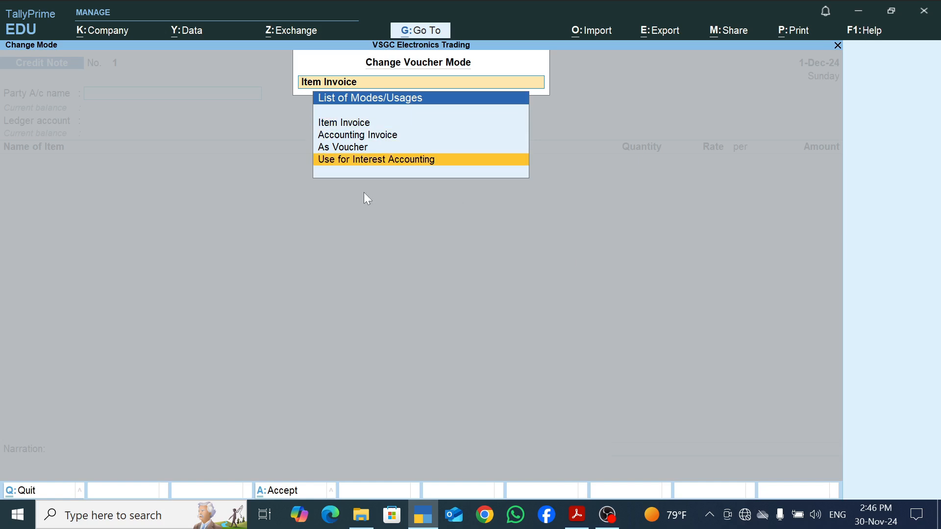
key("Return")
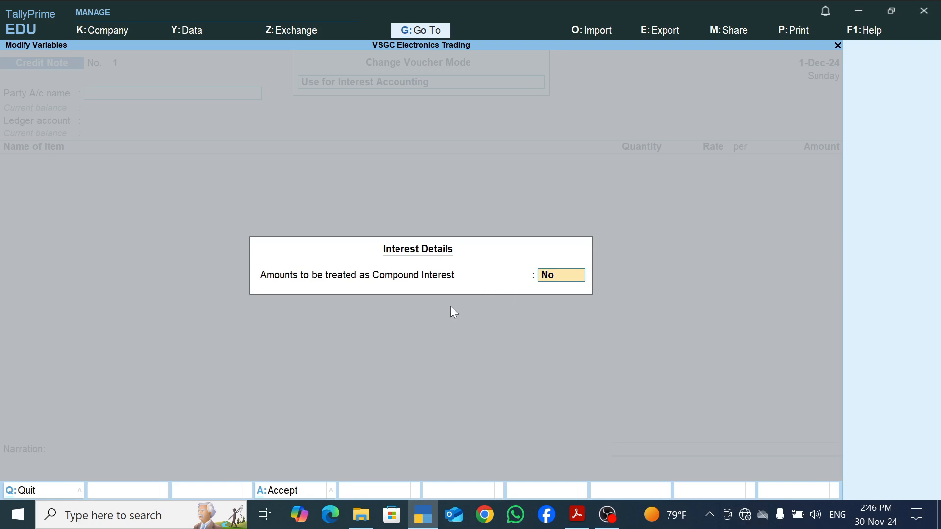
key("Return")
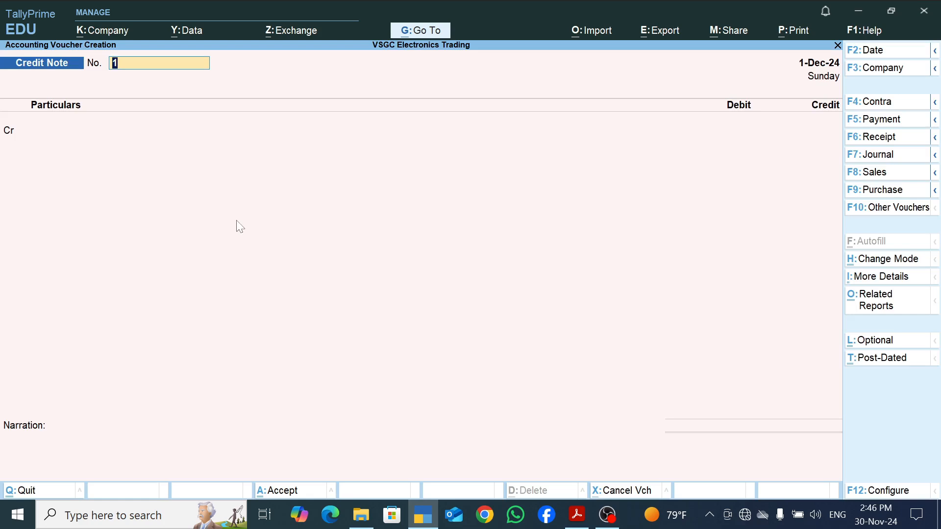
Credit the Raj Trades ledger and pick interest bill VSGC0012P as its only interest detail.
key("Return")
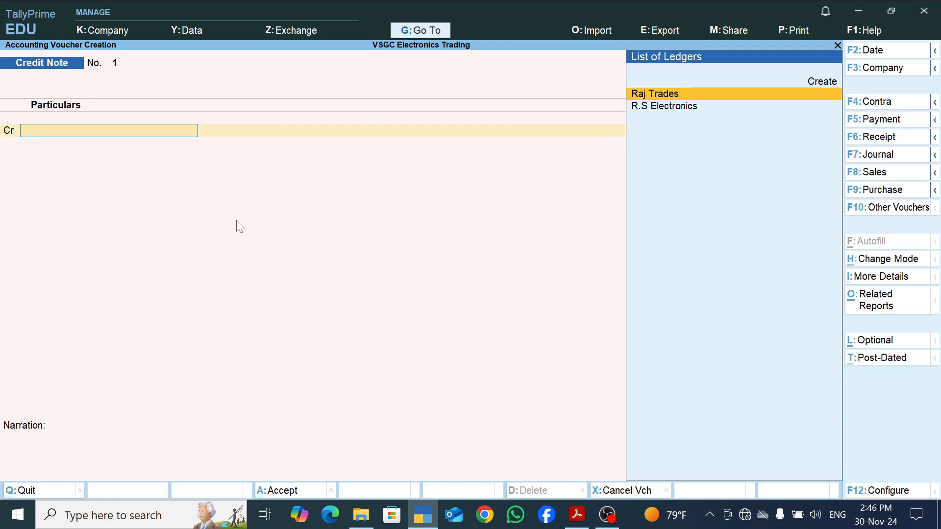
key("Down")
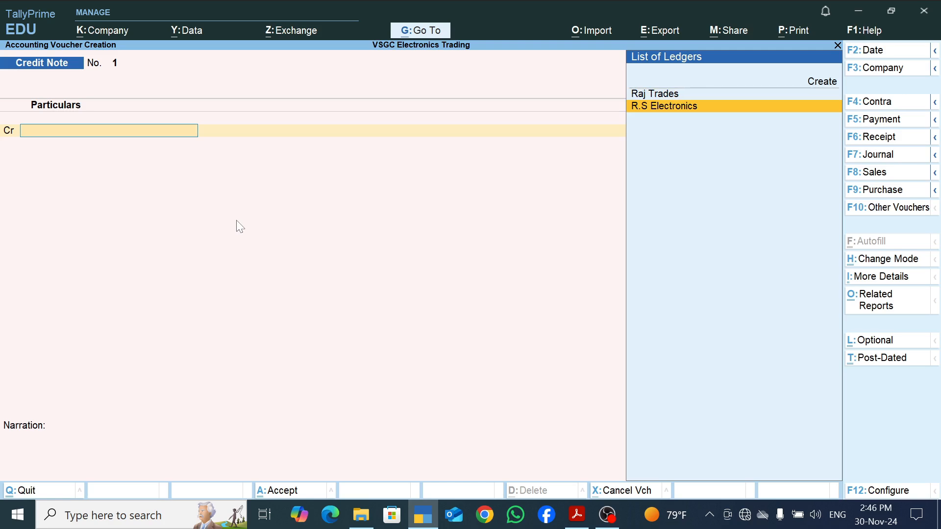
key("Up")
key("Return")
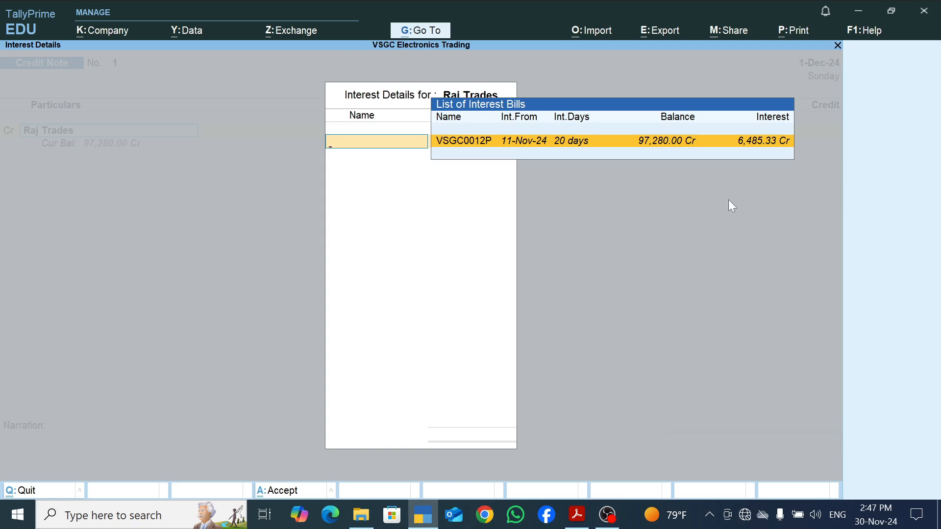
key("Return")
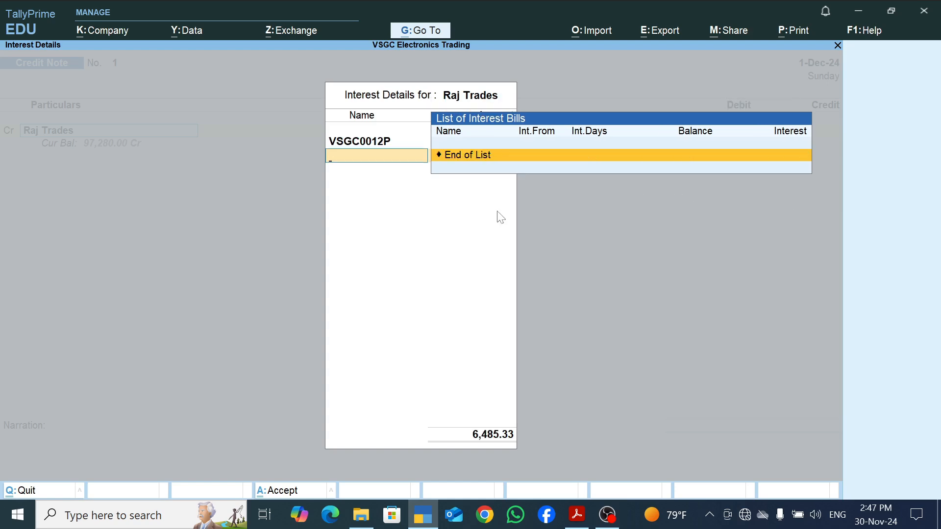
key("Return")
Leave the receipt and original invoice details blank and accept the default party details for Raj Trades.
key("Return")
key("Return")
key("Return")
key("Return")
key("Return")
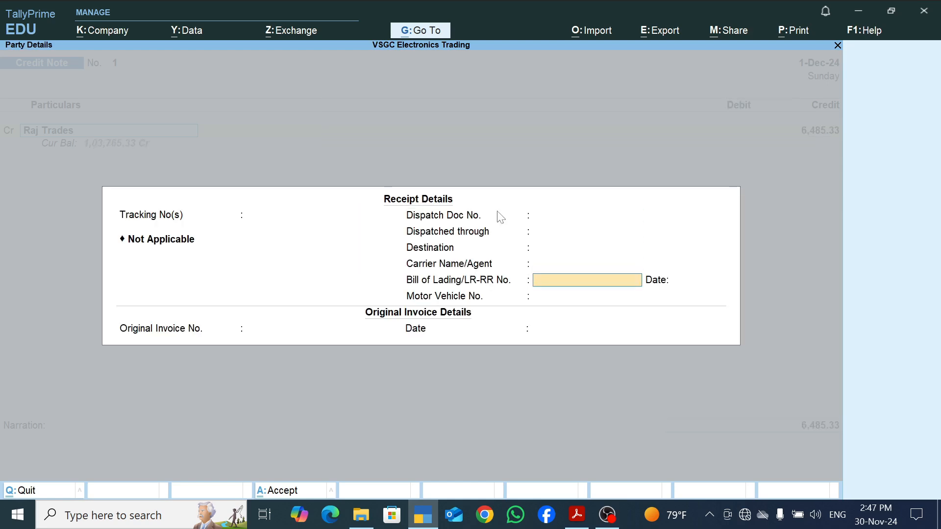
key("Return")
key("Return")
key("Return")
key("Return")
key("Return")
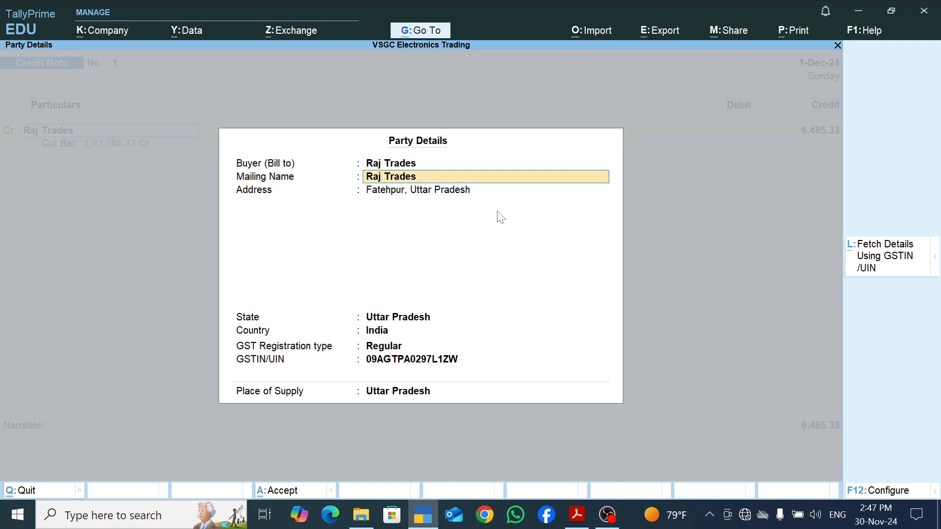
key("ctrl+a")
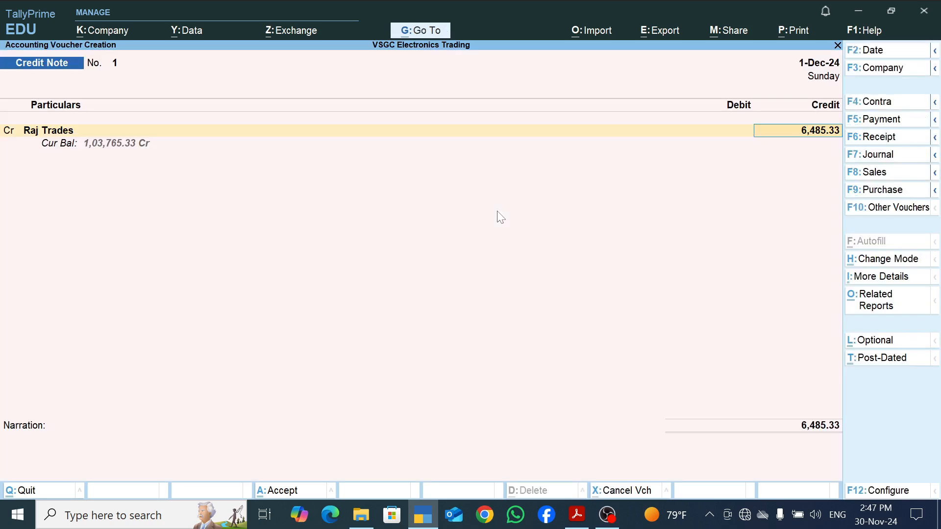
Accept the 6,485.33 credit for Raj Trades and allocate it to new reference 1 without a due date.
key("Return")
key("Return")
key("Return")
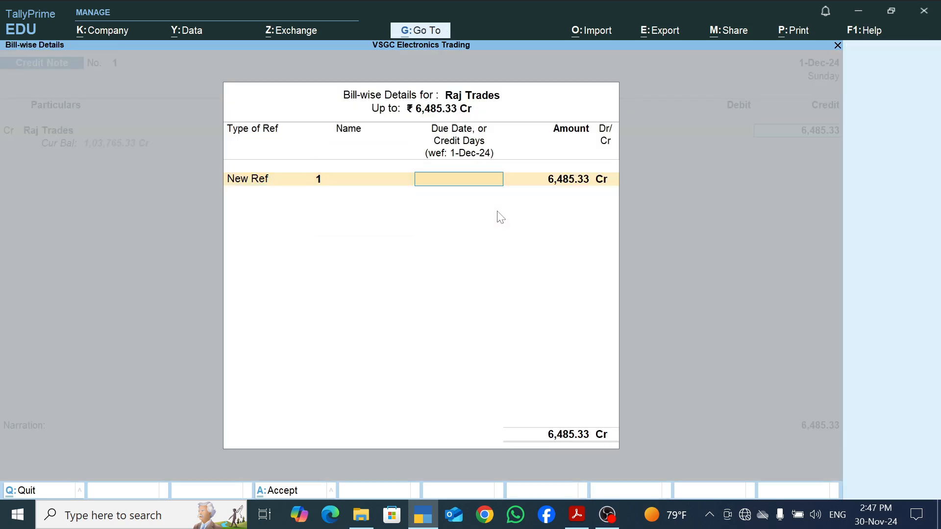
key("Return")
key("Return")
Accept the new reference's interest parameters of 10% per calendar month on credit balances only, applied 10 days past the due date.
key("Return")
key("Return")
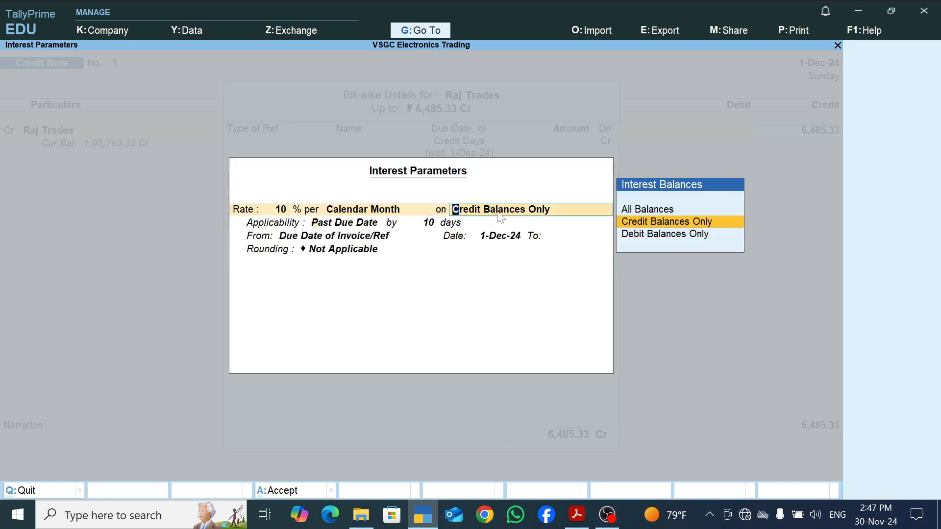
key("Return")
key("Return")
key("Return")
key("Return")
key("Return")
key("Return")
key("Return")
key("Return")
key("Return")
key("Return")
key("Return")
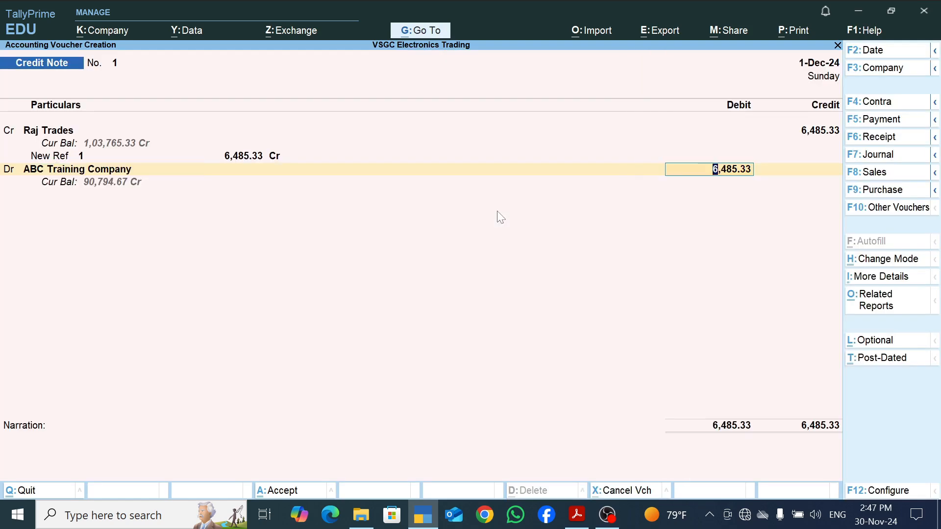
Return to the debit ledger selection and begin creating a new ledger named Interest Paid Exp.
key("BackSpace")
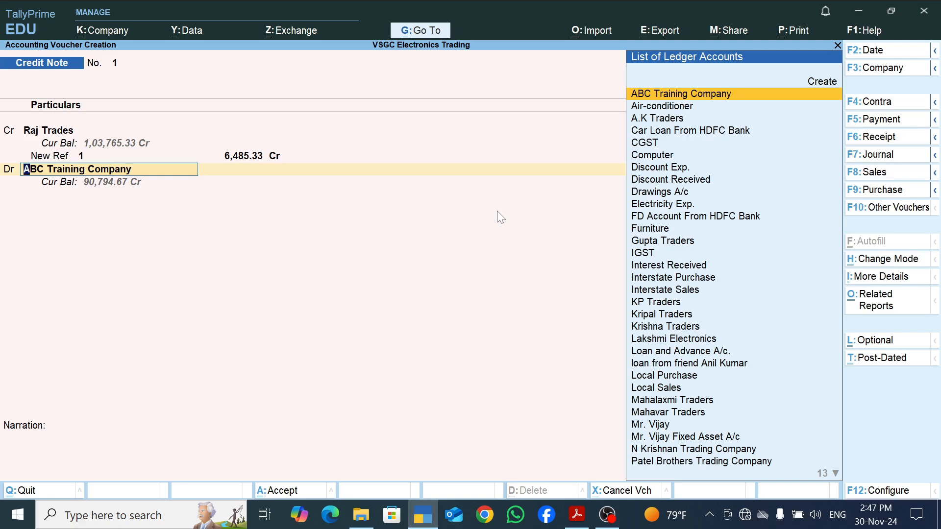
key("alt+c")
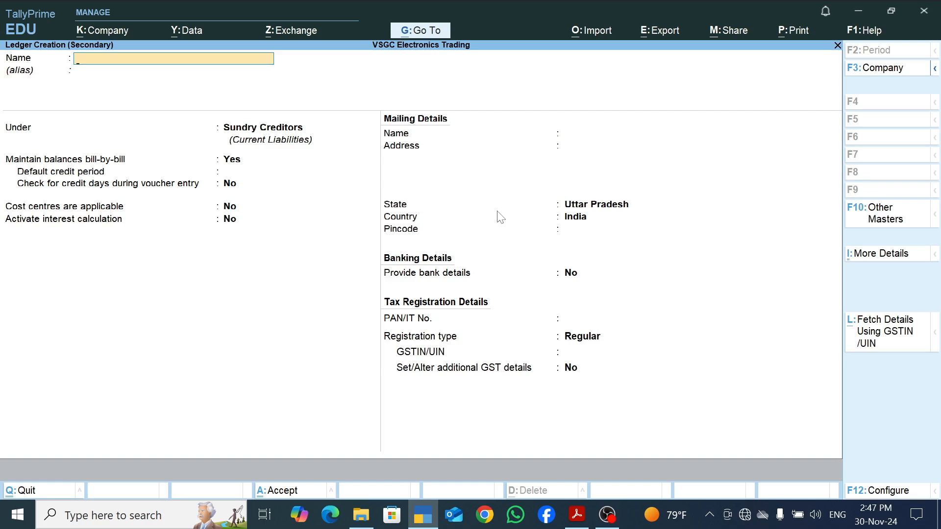
type("Interesr")
type("t")
type("p")
type("aid")
key("BackSpace")
key("BackSpace")
key("BackSpace")
key("BackSpace")
key("BackSpace")
type("t Paid Exp,")
key("Return")
key("Return")
Group the new ledger under Indirect Expenses, set its GST applicability to Not Applicable, and save it.
type("In")
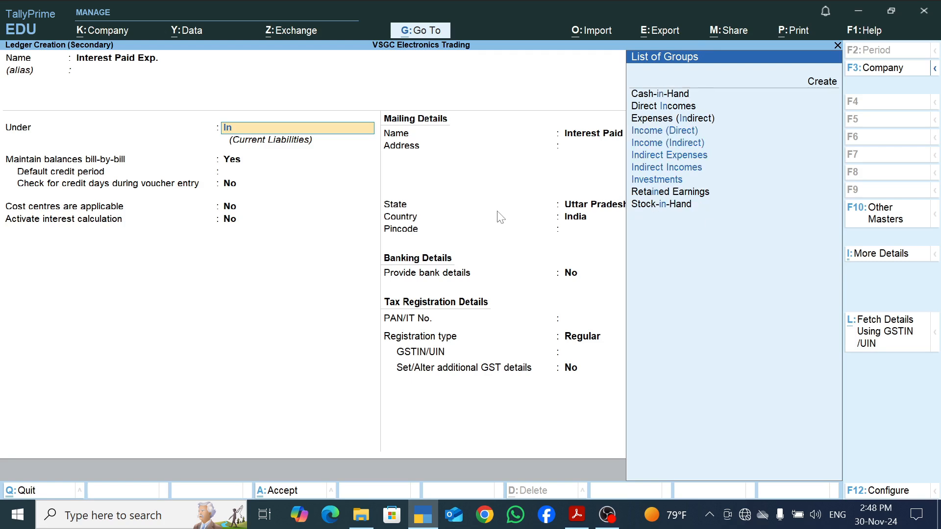
key("Down")
key("Down")
key("Down")
key("Up")
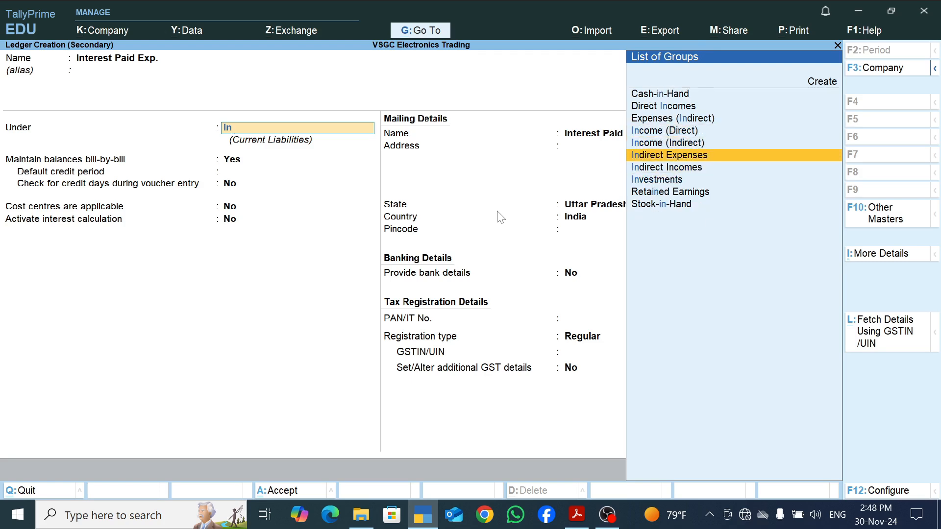
key("Return")
key("Return")
key("Return")
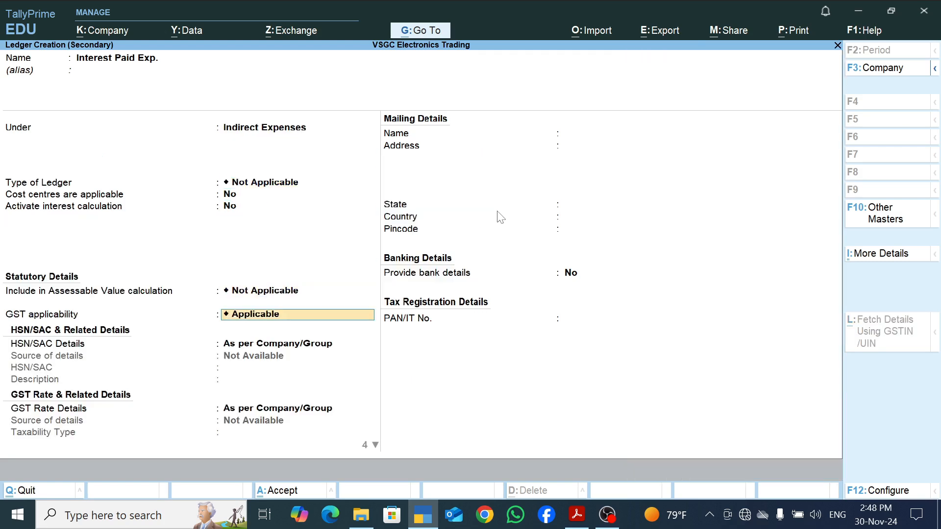
key("Down")
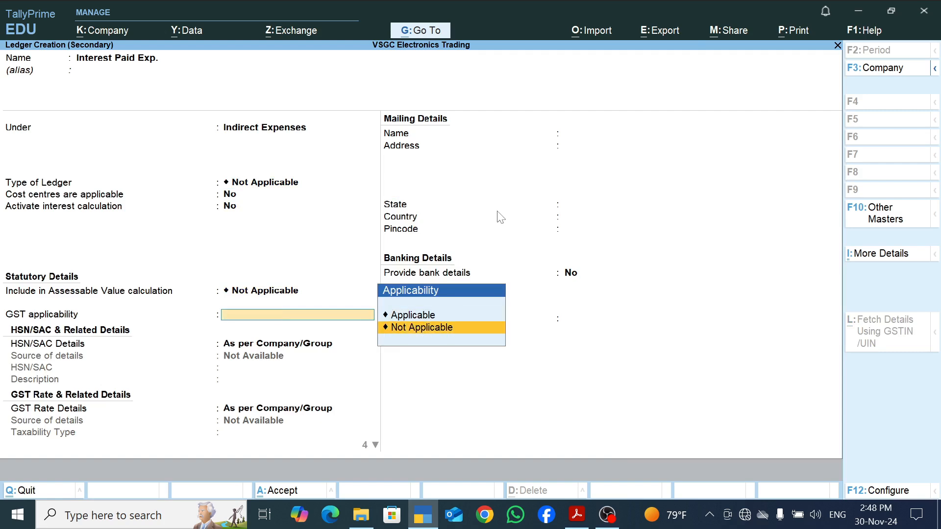
key("Return")
key("ctrl+a")
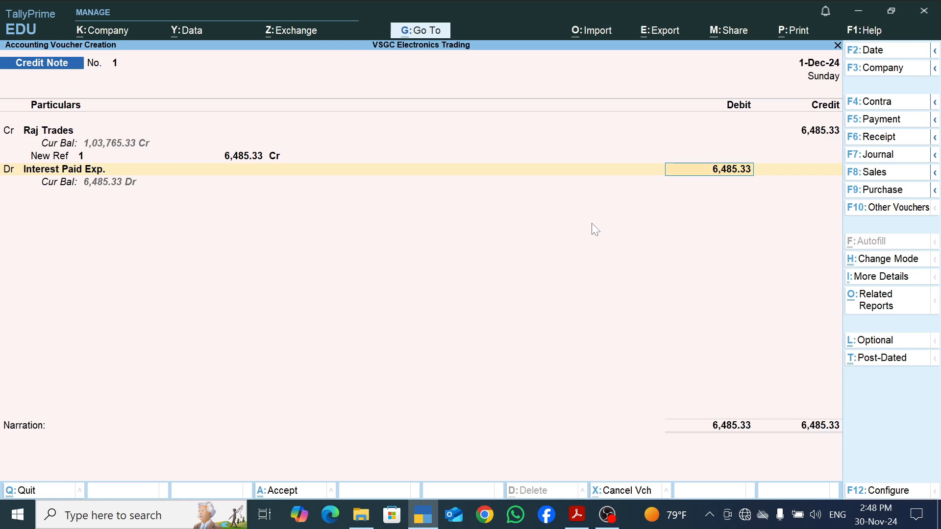
Discard the unsaved credit note and return to the Gateway of Tally without quitting the program.
key("Escape")
key("Escape")
key("y")
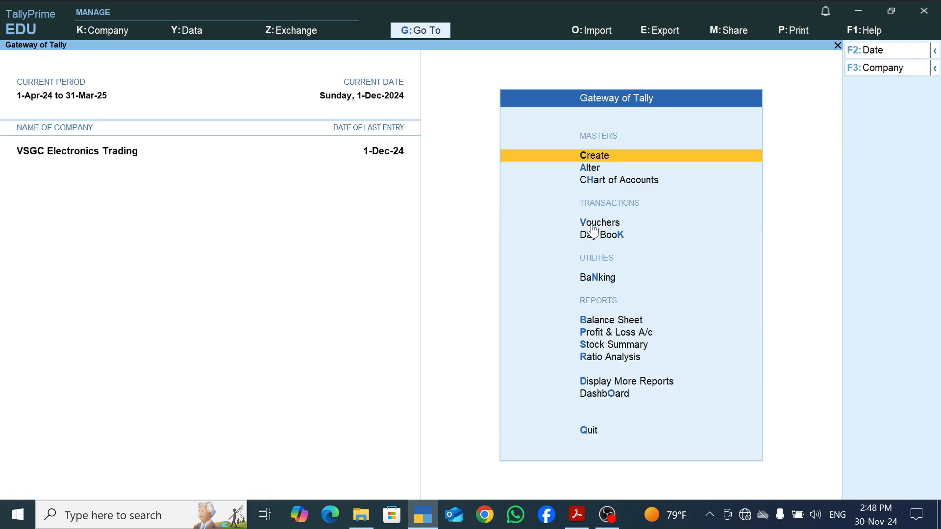
key("Escape")
key("n")
Open the list of voucher types for master alteration.
key("Down")
key("Return")
key("Down")
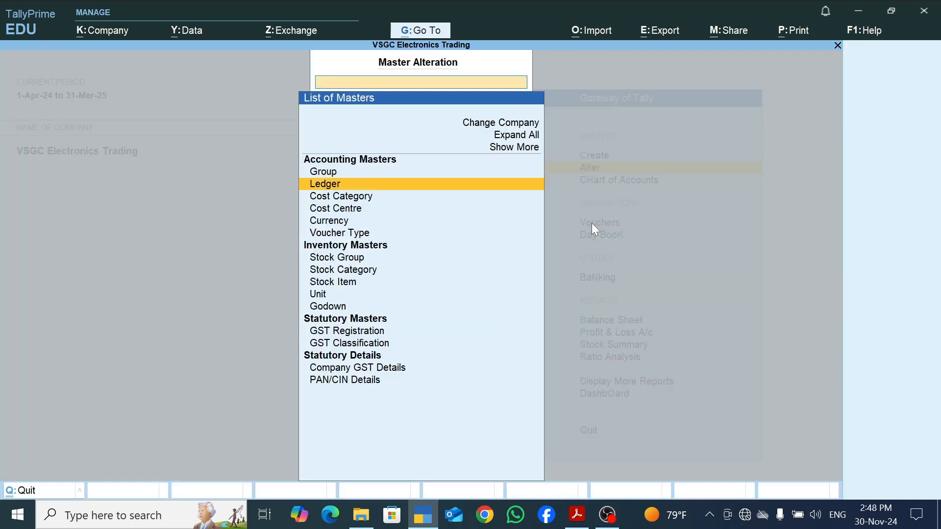
key("Down")
key("Down")
key("Down")
key("Down")
key("Return")
key("Down")
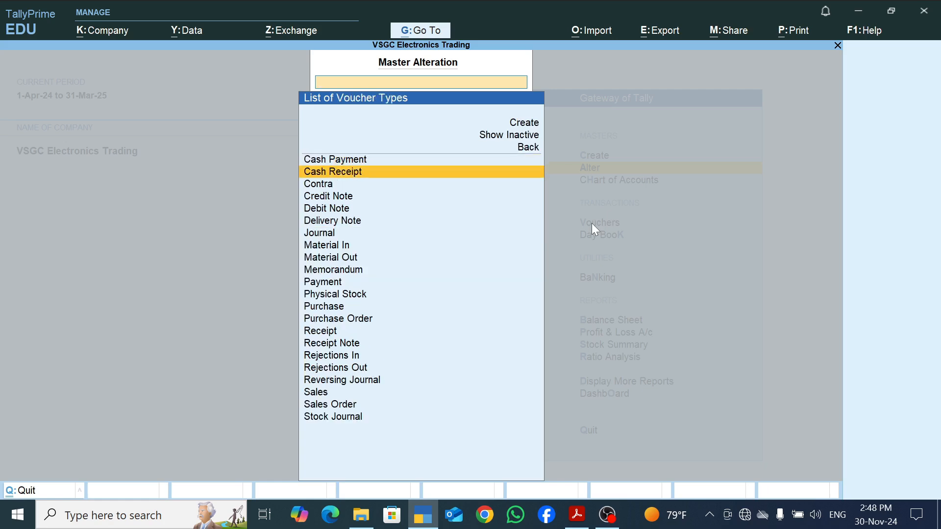
Review the class defined in the Debit Note voucher type and leave it without saving.
key("Down")
key("Down")
key("Down")
key("Return")
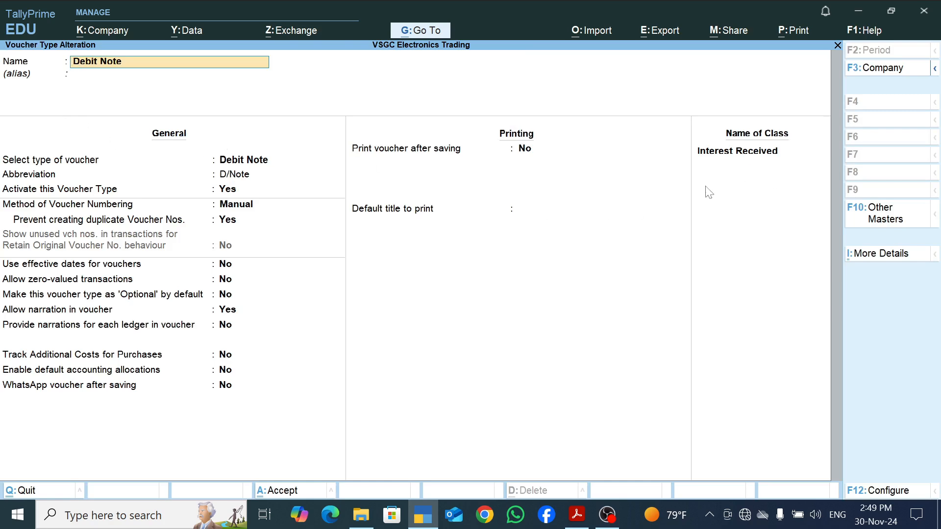
key("BackSpace")
key("Escape")
key("y")
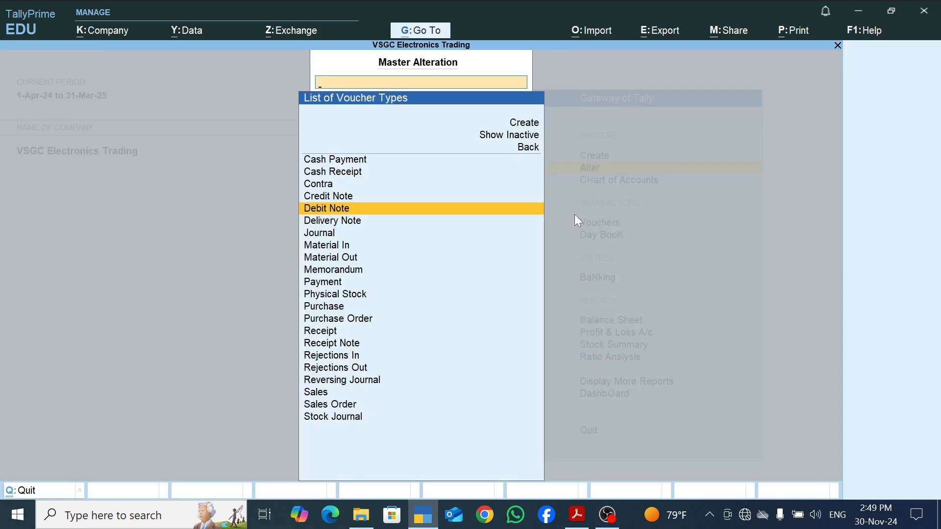
Open the Credit Note voucher type for alteration and add a voucher class named Interest Paid.
key("Up")
key("Return")
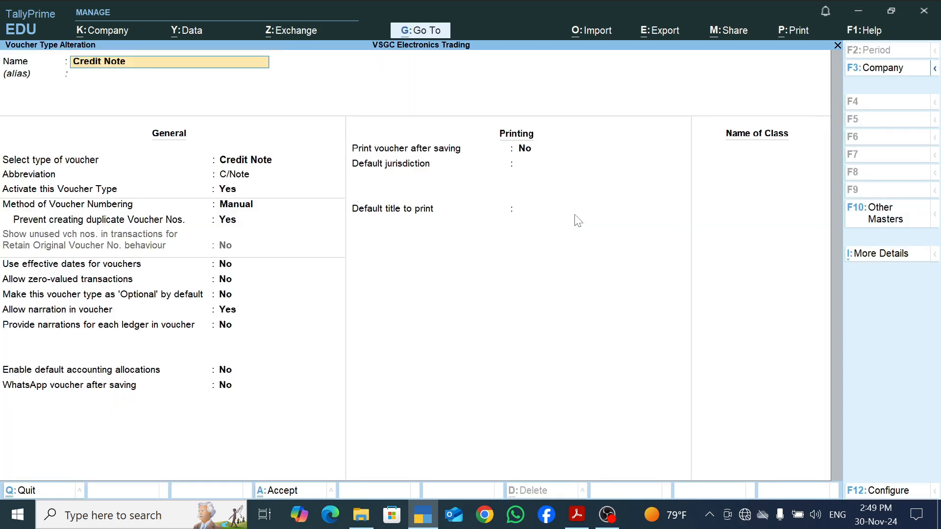
left_click(742, 157)
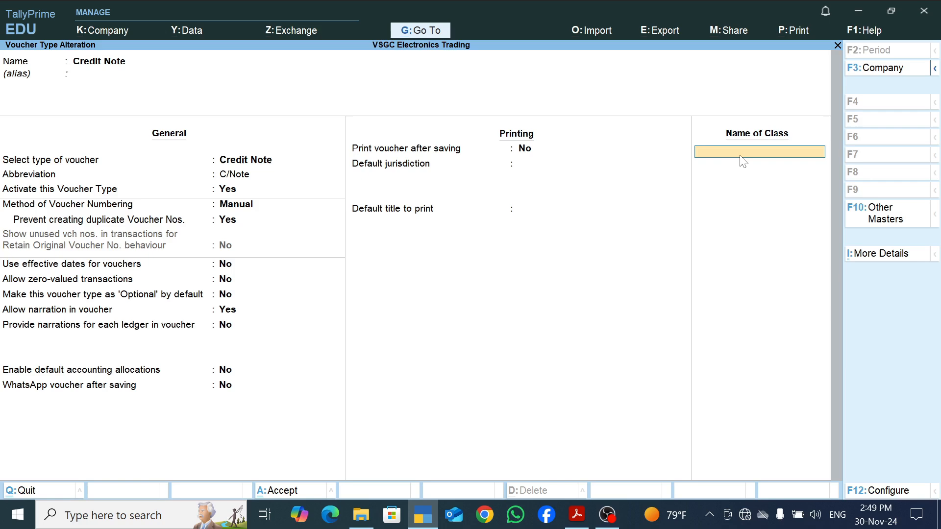
type("n")
type("ter")
type("ne")
key("BackSpace")
key("BackSpace")
type("est Paid")
key("Return")
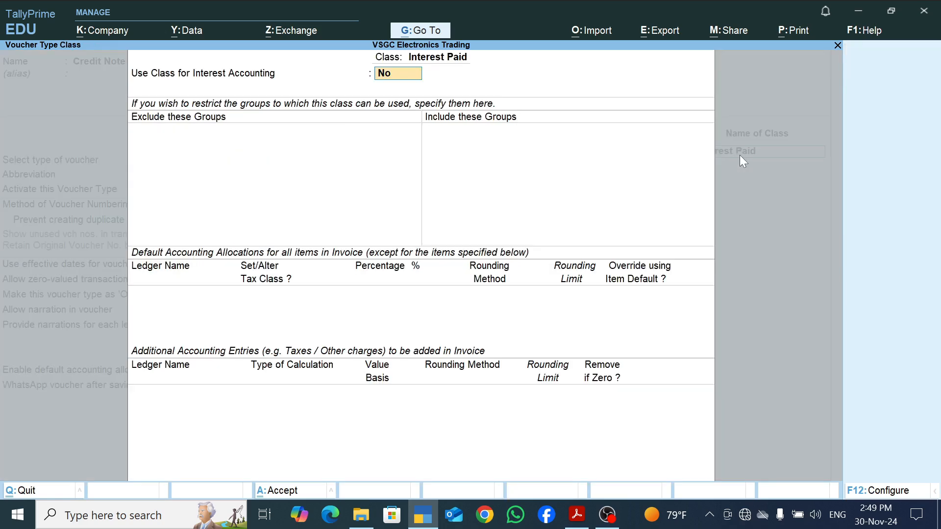
Set the Interest Paid class to Yes for interest accounting, keep compound interest at No, and save the Credit Note voucher type.
type("yes")
key("Return")
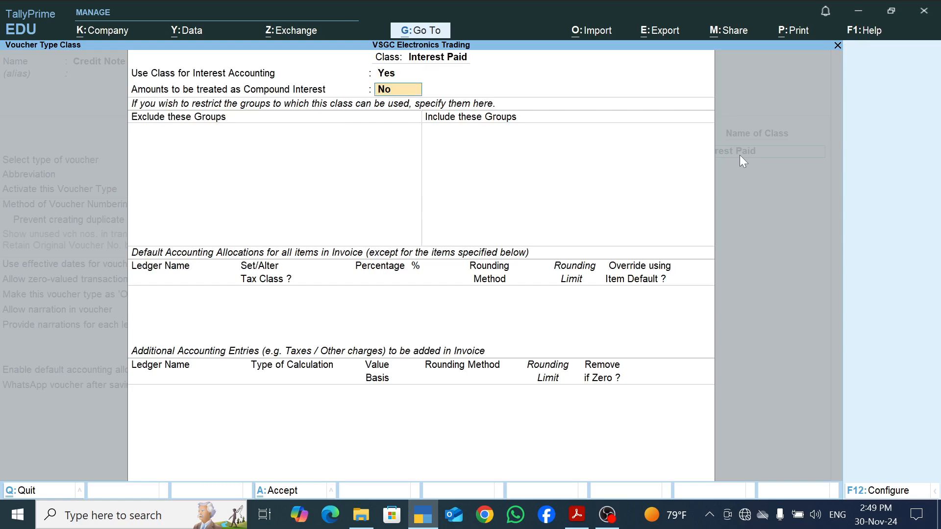
key("ctrl")
key("ctrl+a")
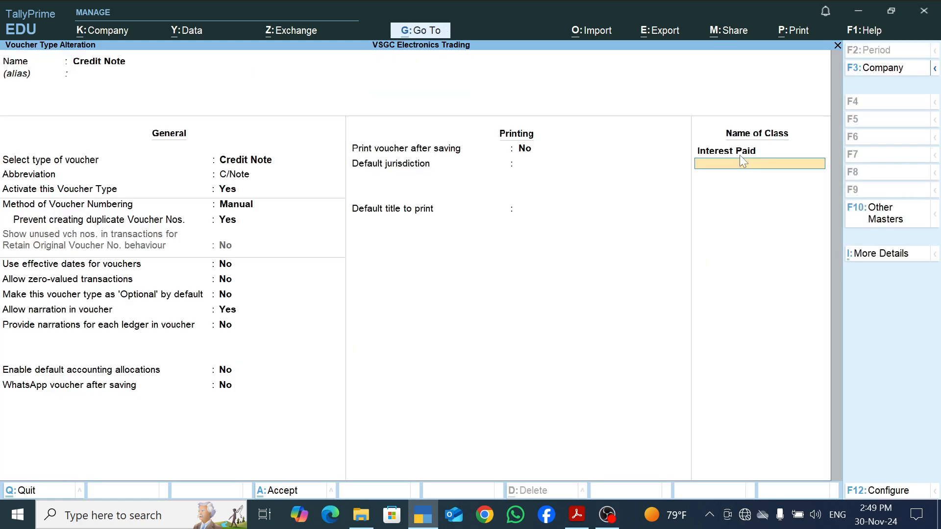
key("ctrl+a")
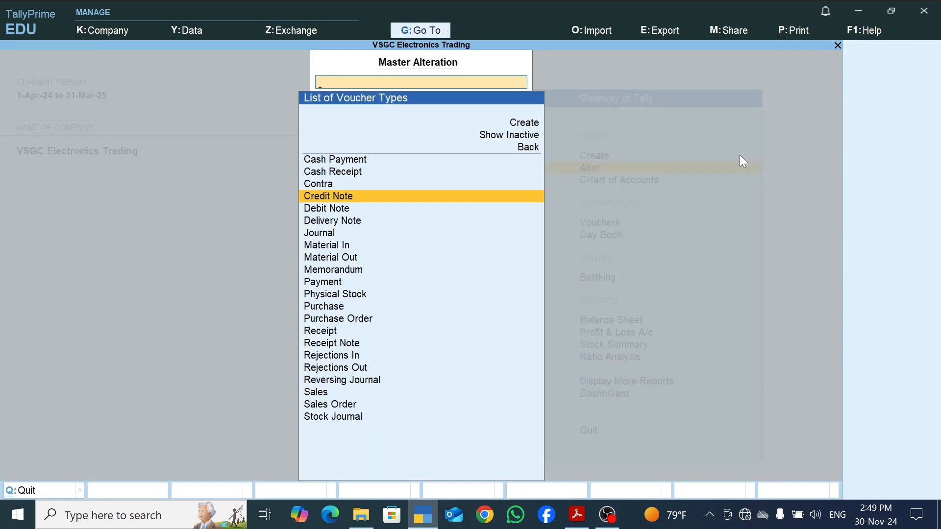
key("Escape")
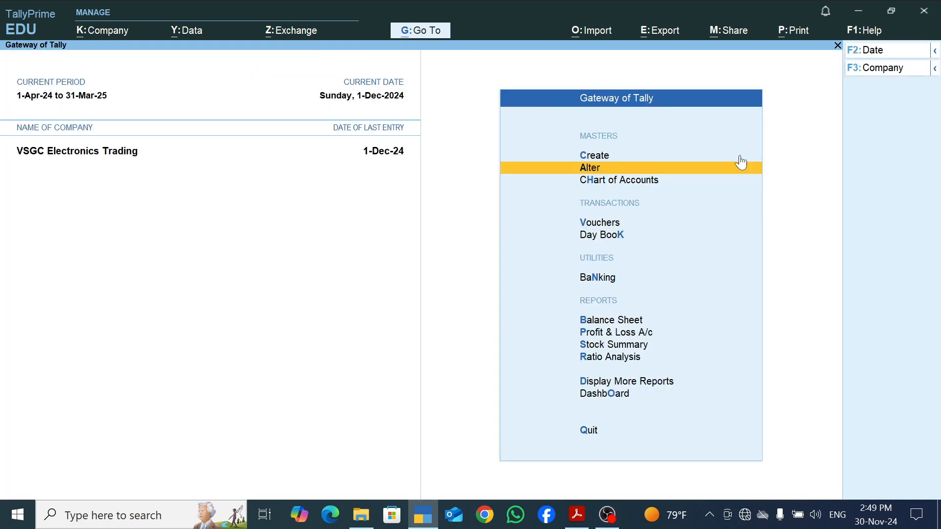
Try switching a new credit note to Use for Interest Accounting mode with compound interest set to No, and leave the voucher.
key("Down")
key("Down")
key("Return")
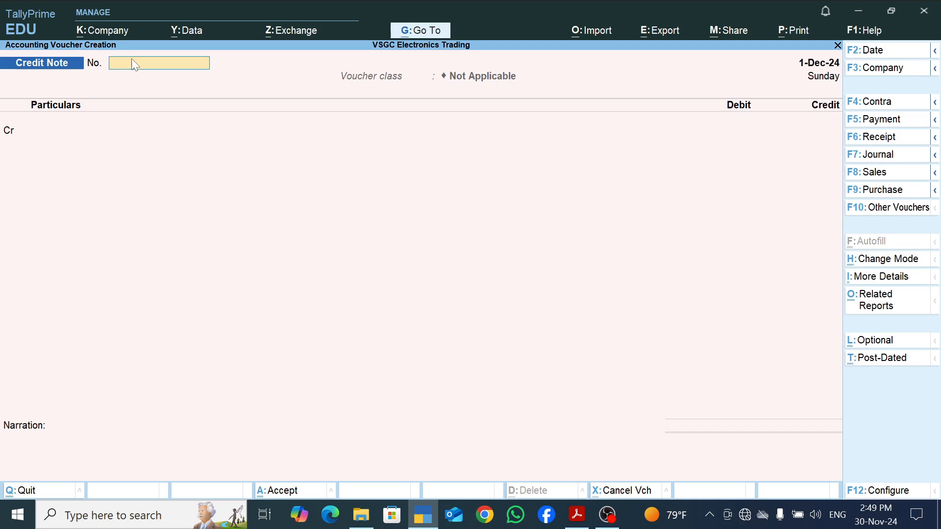
left_click(882, 259)
key("Down")
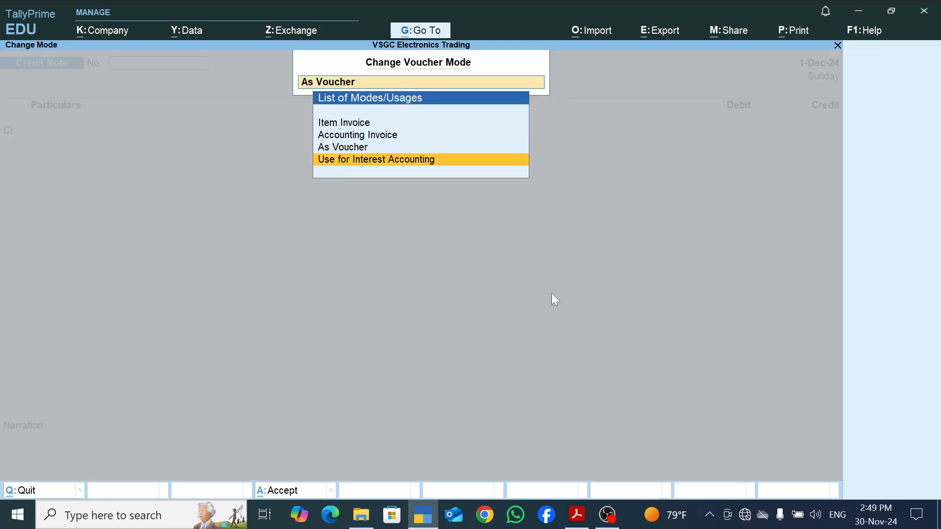
key("Return")
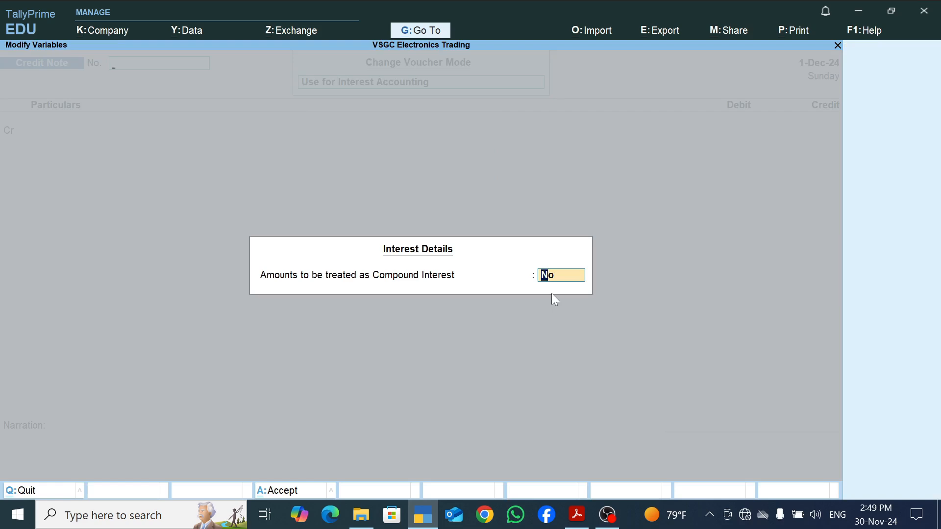
key("Return")
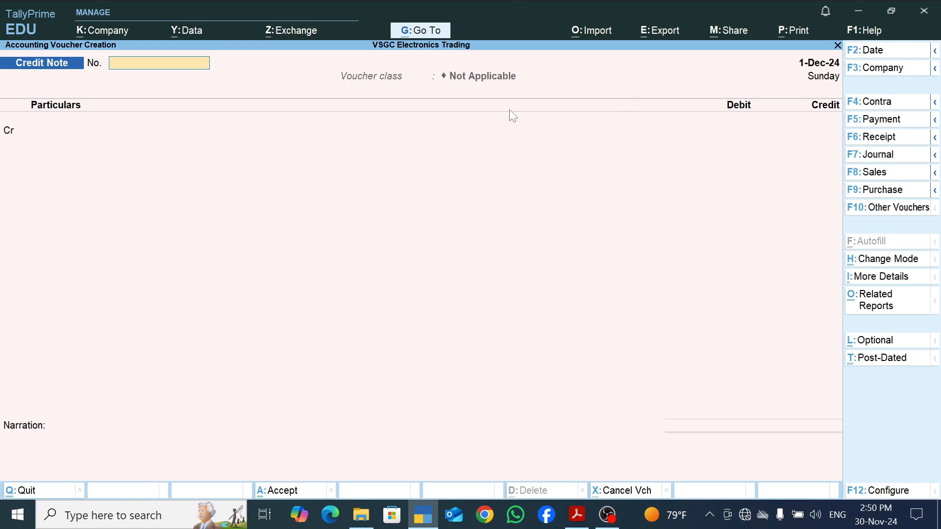
left_click(875, 259)
key("Return")
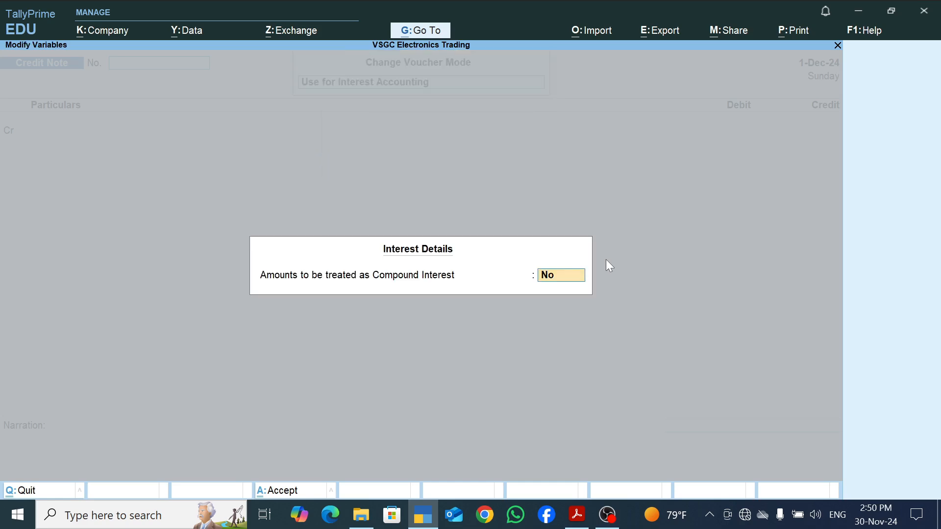
key("Return")
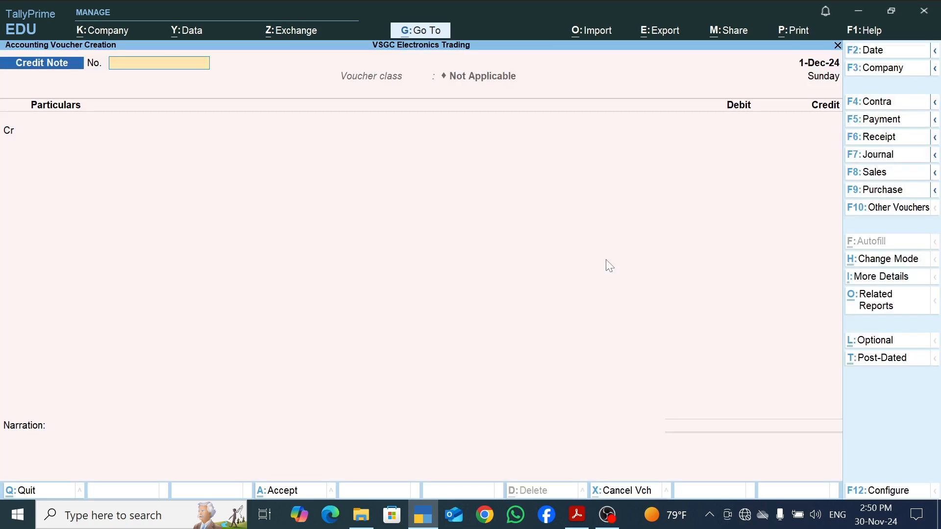
key("Escape")
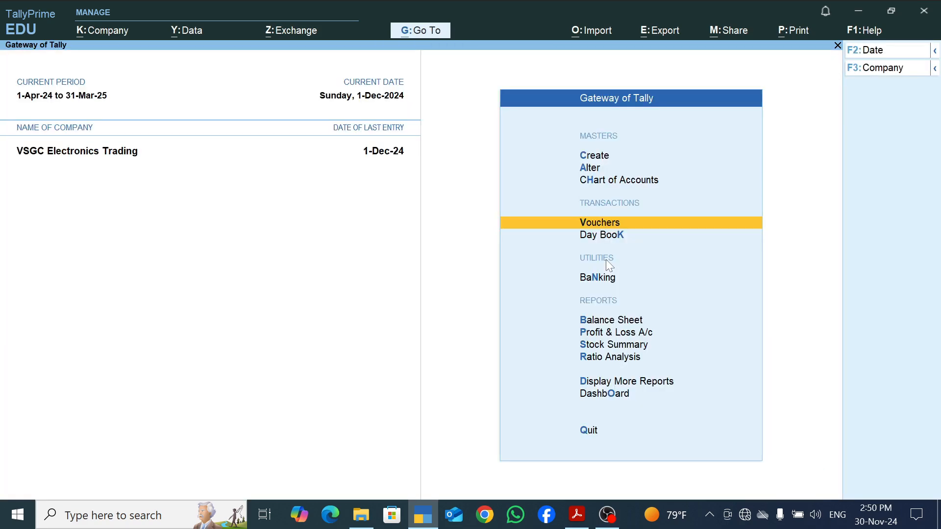
Start a new Credit Note voucher with the Interest Paid class and number it 1.
key("Return")
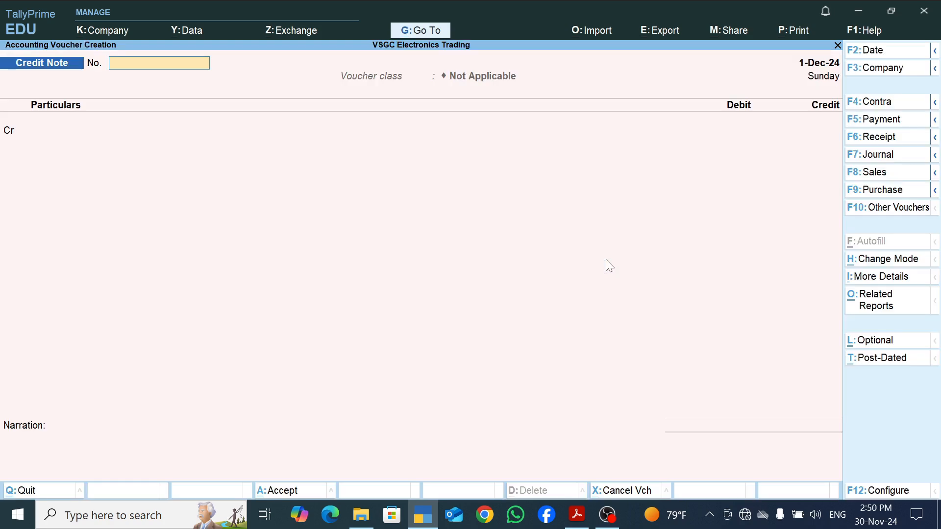
left_click(899, 208)
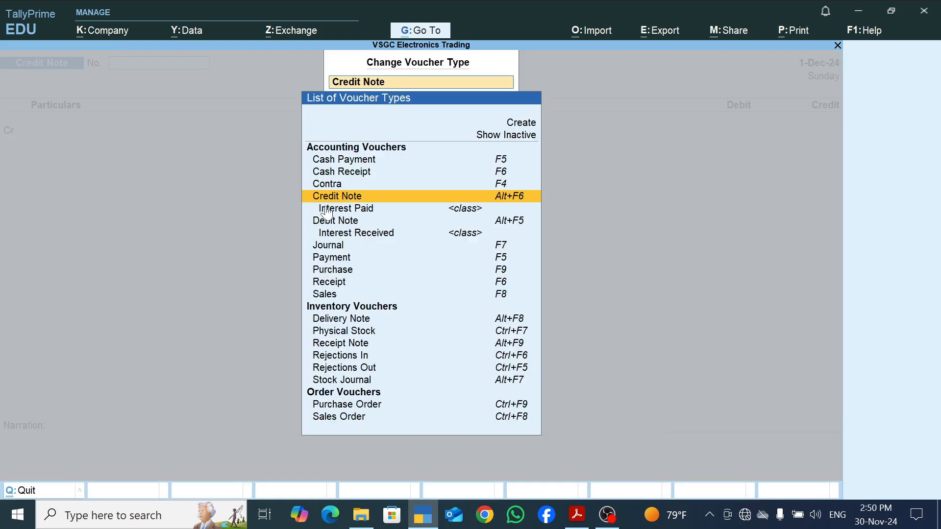
key("Return")
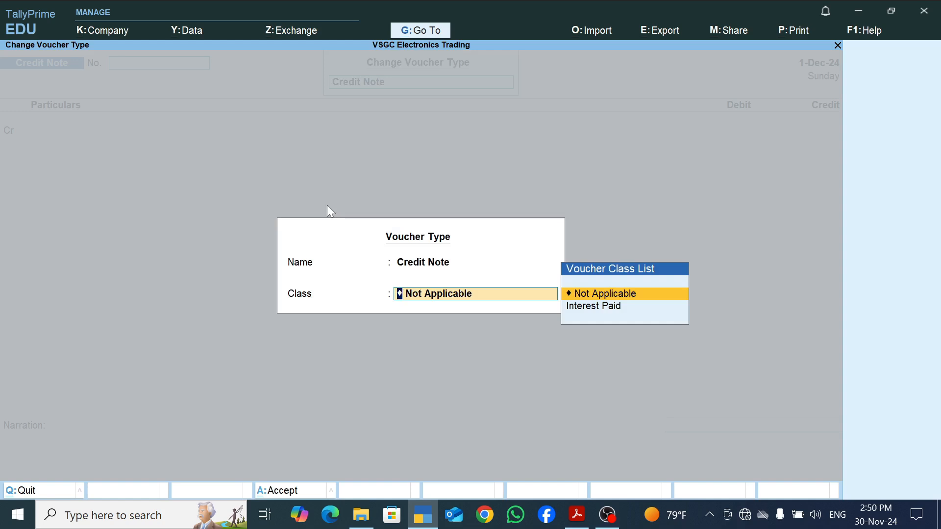
key("Down")
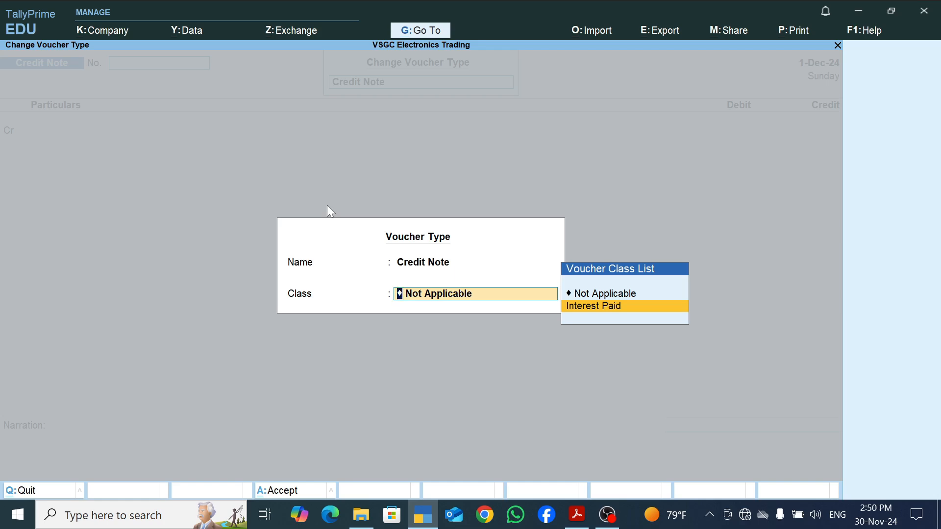
key("Return")
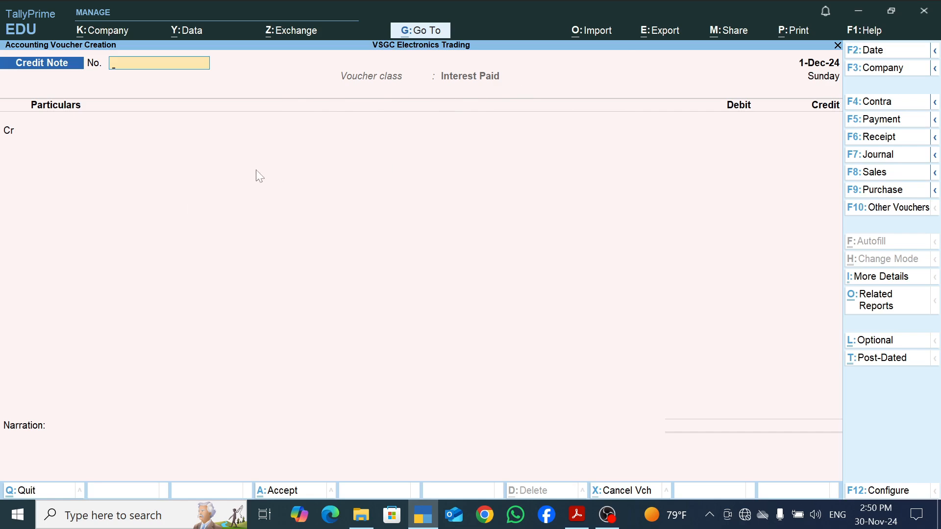
key("Return")
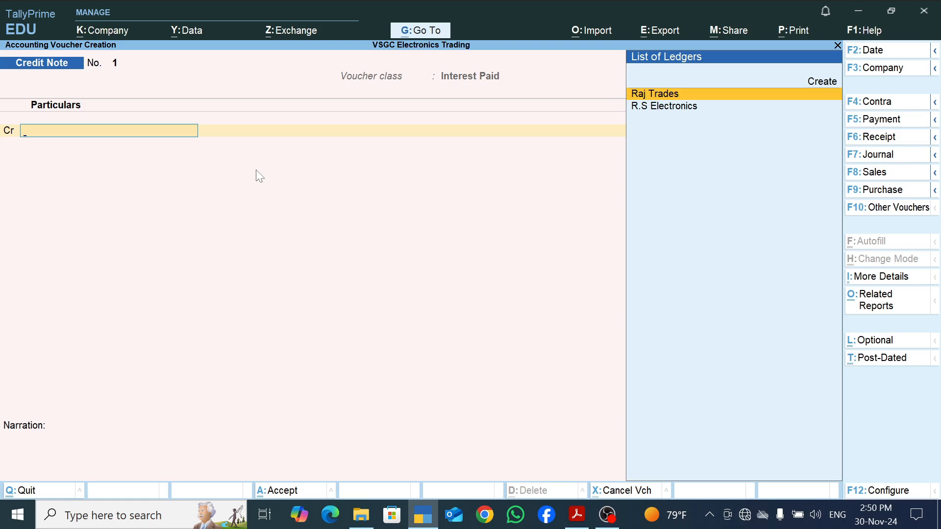
Credit Raj Trades with the interest on bill VSGC0012P and accept the receipt and party details.
key("Return")
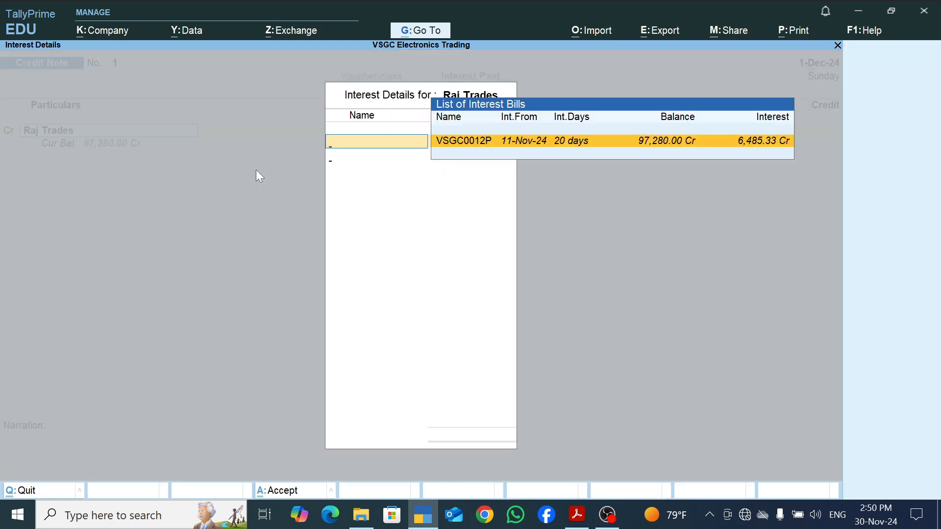
key("Return")
key("Return")
key("Return")
key("Return")
key("Return")
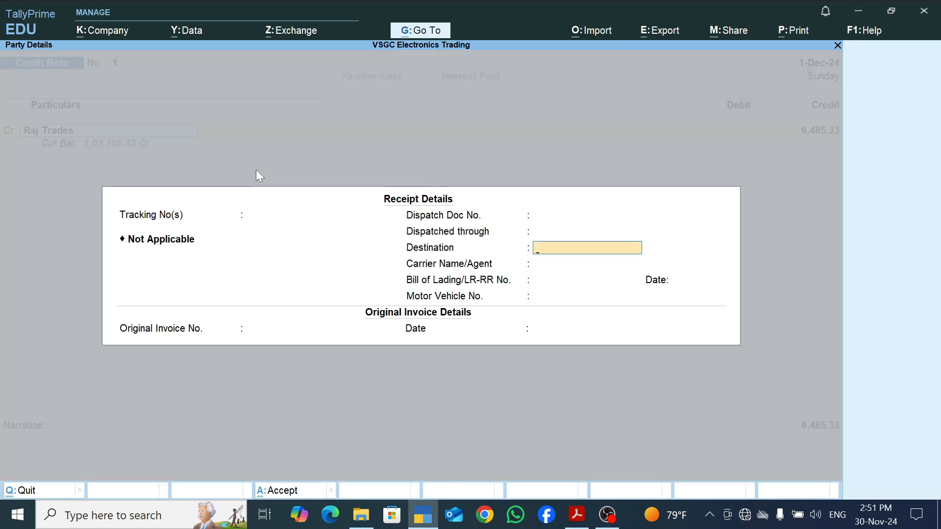
key("ctrl+a")
key("ctrl+a")
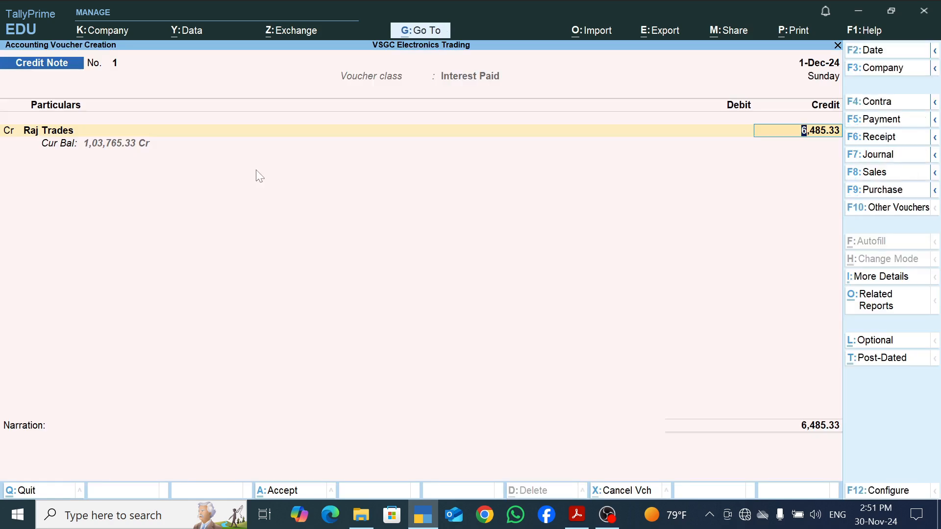
Allocate the Raj Trades credit of 6,485.33 to New Ref 1 and accept its interest parameters at 10% per calendar month.
key("Return")
key("Return")
key("Return")
key("Return")
key("Return")
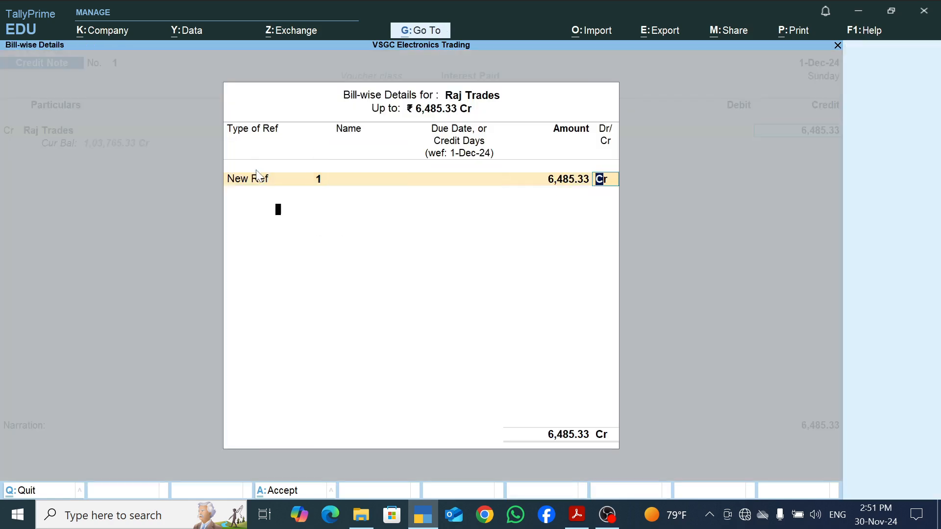
key("Return")
key("Return")
key("Return")
key("Return")
key("Return")
key("Return")
key("Return")
key("Return")
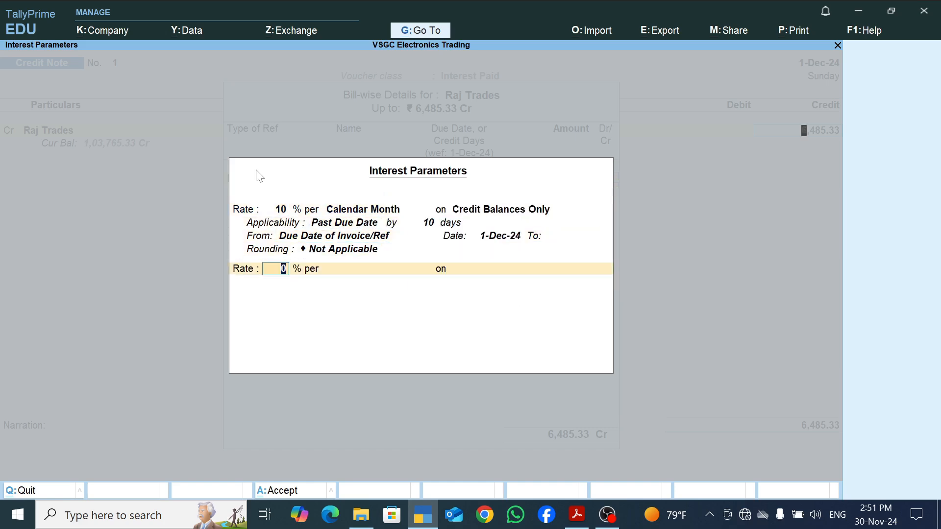
key("Return")
key("Return")
key("ctrl+a")
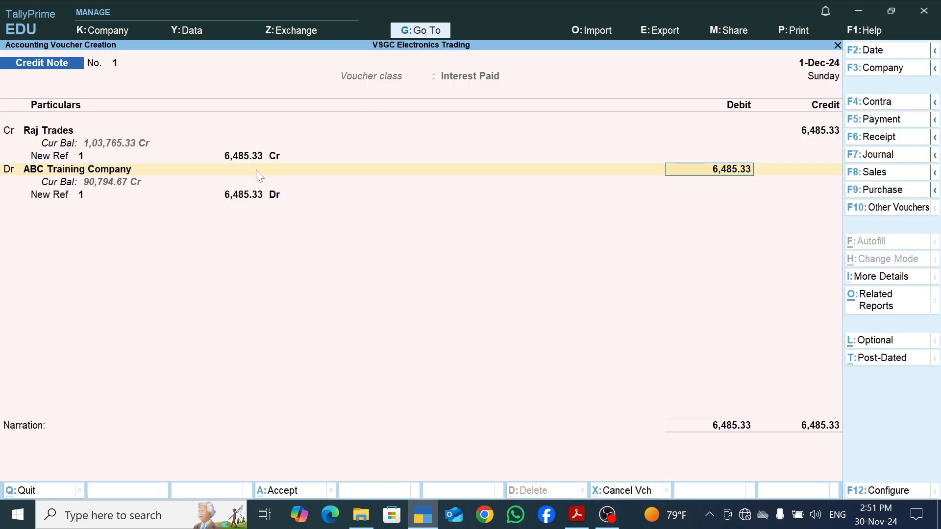
Set Interest Paid Exp. as the debit ledger for 6,485.33, save the credit note without narration, and leave voucher entry.
type("i")
key("BackSpace")
key("BackSpace")
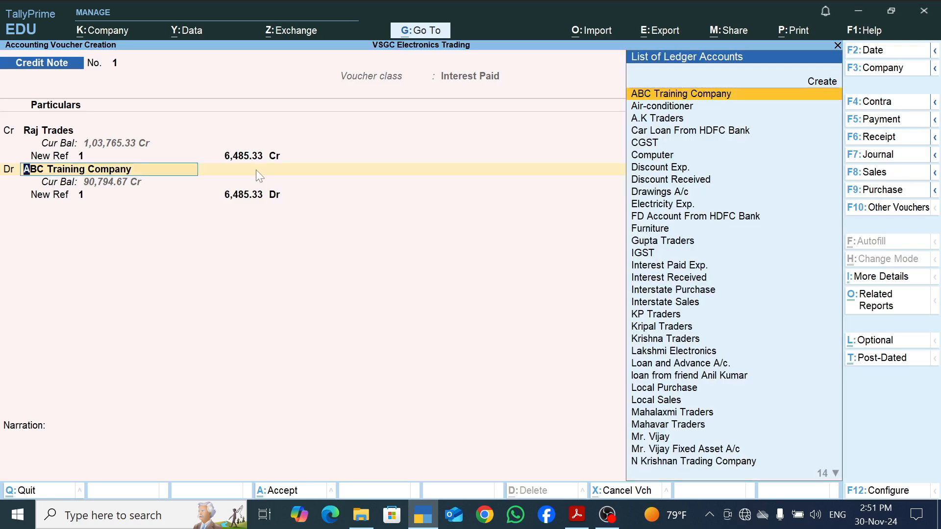
type("In")
key("Down")
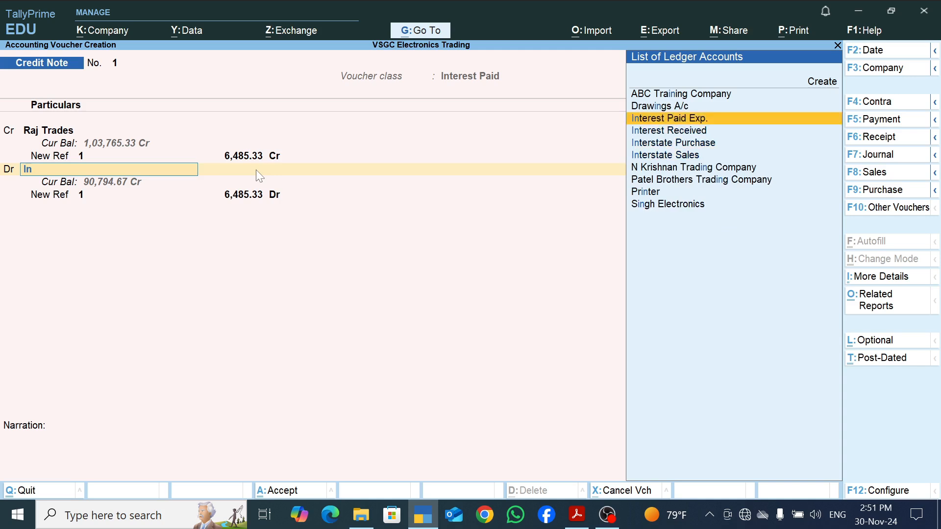
key("Return")
key("Return")
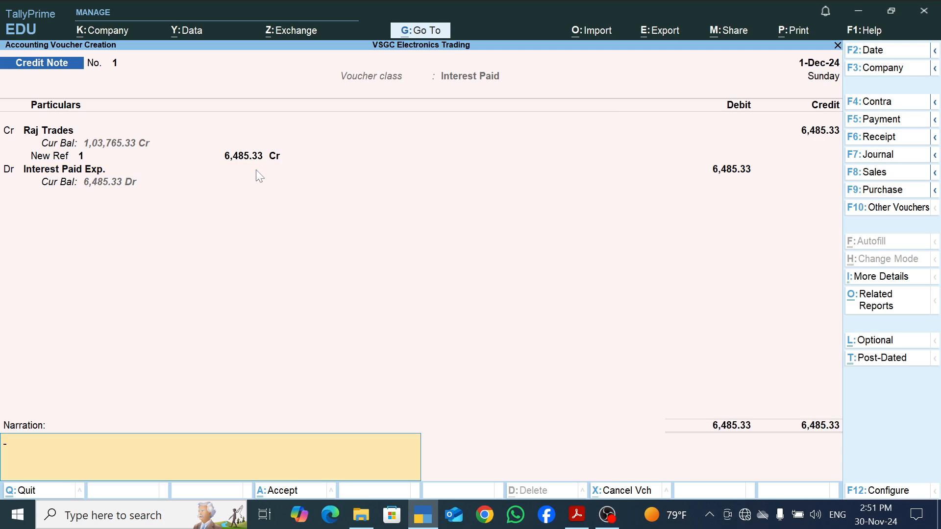
key("Return")
key("Return")
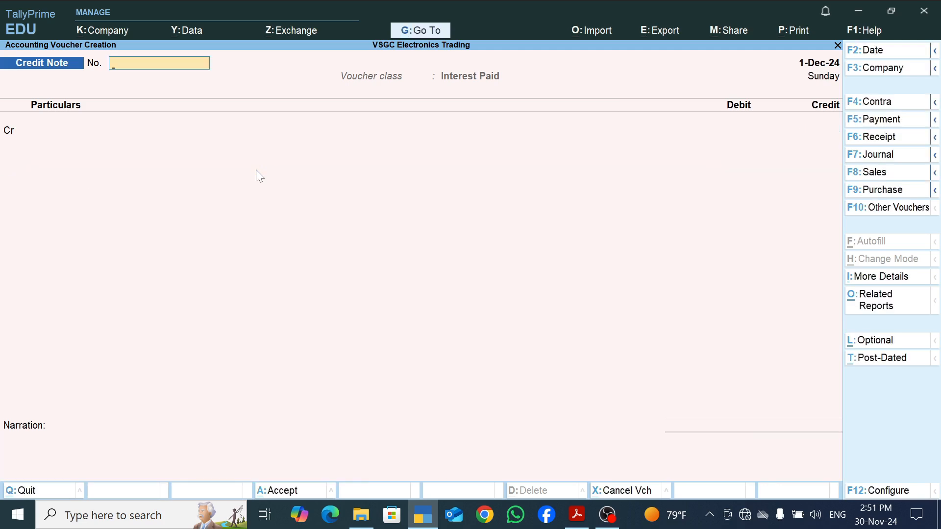
key("Escape")
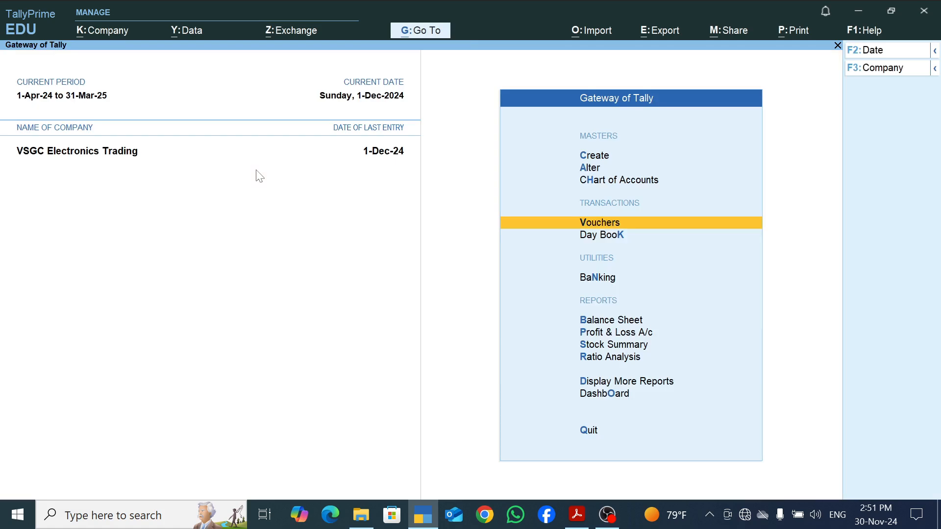
Open the Interest Payable report from the interest calculations in the statements of accounts.
key("Down")
key("Down")
key("Down")
key("Down")
key("Down")
key("Down")
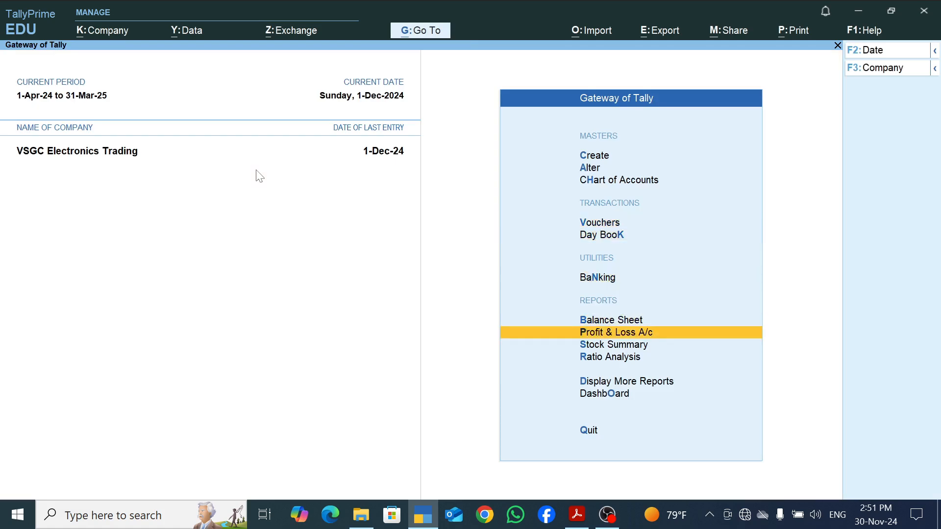
key("Down")
key("Return")
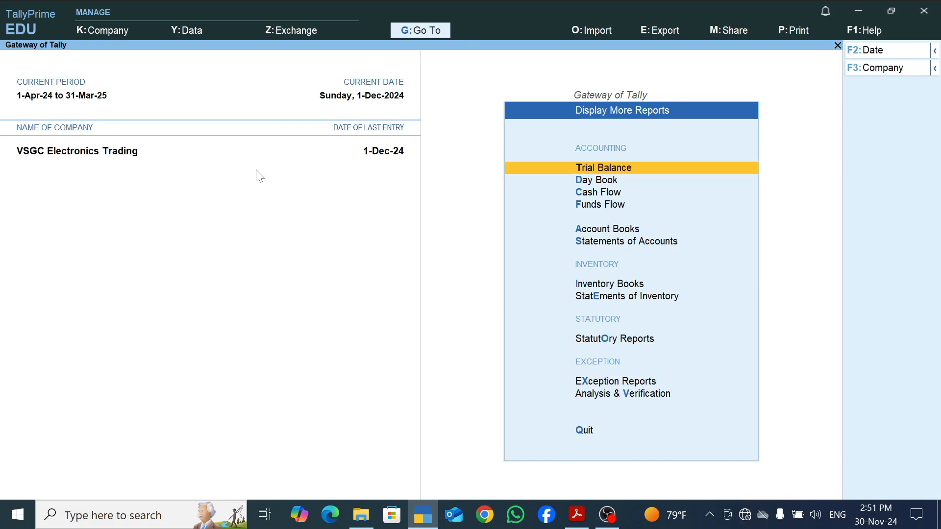
key("Down")
key("Down")
key("Down")
key("Down")
key("Down")
key("Return")
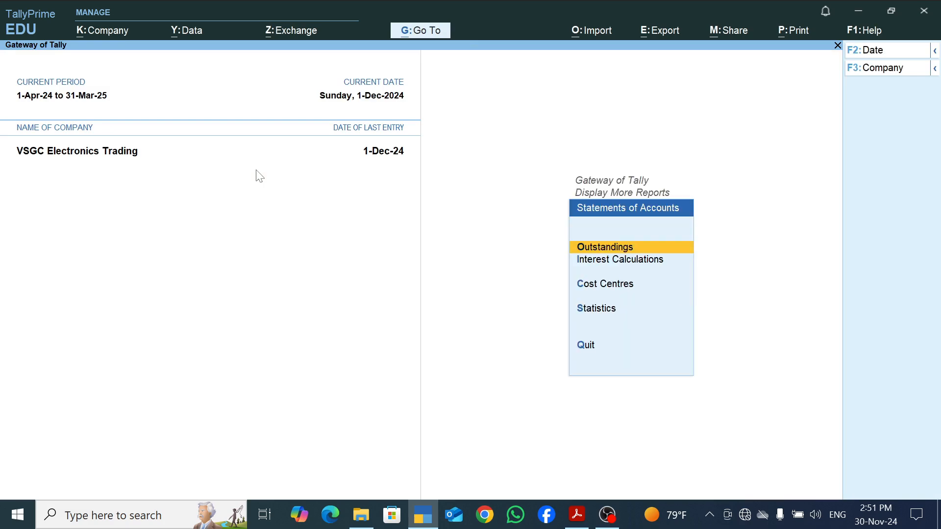
key("Down")
key("Return")
key("Down")
key("Return")
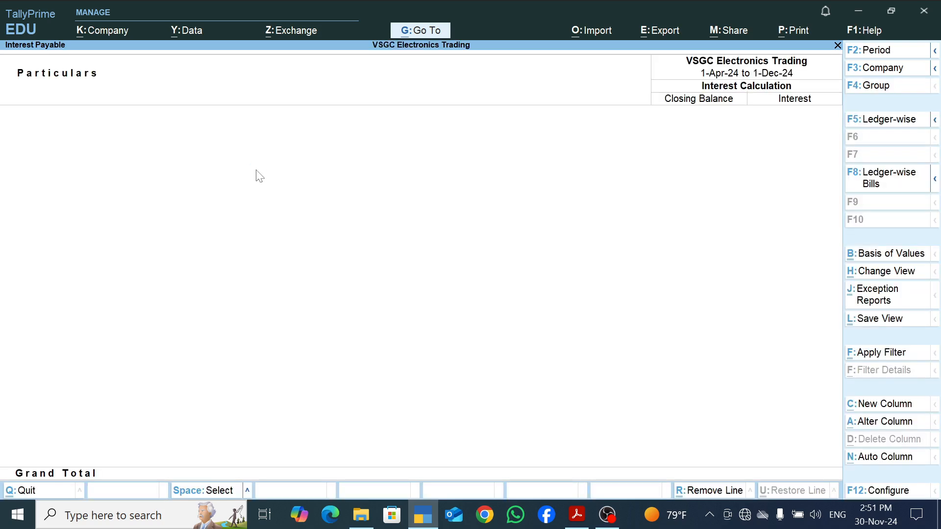
Set the Interest Payable report's end date to 2-Dec-24 and open the interest calculation for Raj Trades.
key("F2")
key("Return")
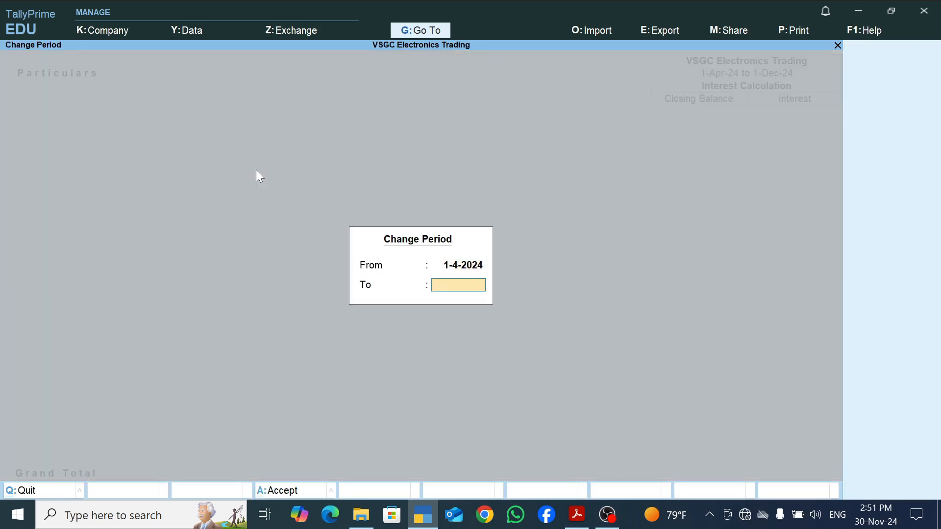
type("1-")
key("BackSpace")
type("2-")
key("Return")
key("Return")
key("Return")
key("Return")
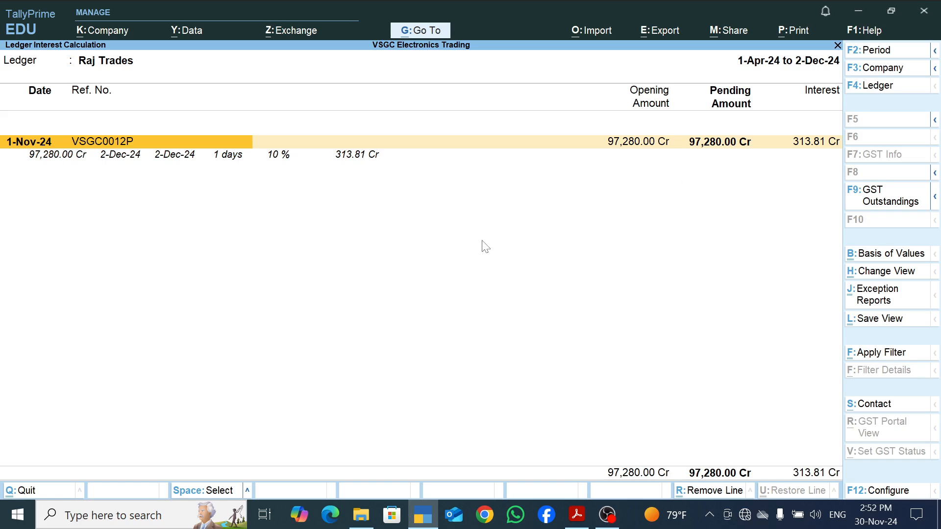
Leave the interest reports and open the Payables report of outstanding bills.
key("Escape")
key("Escape")
key("Escape")
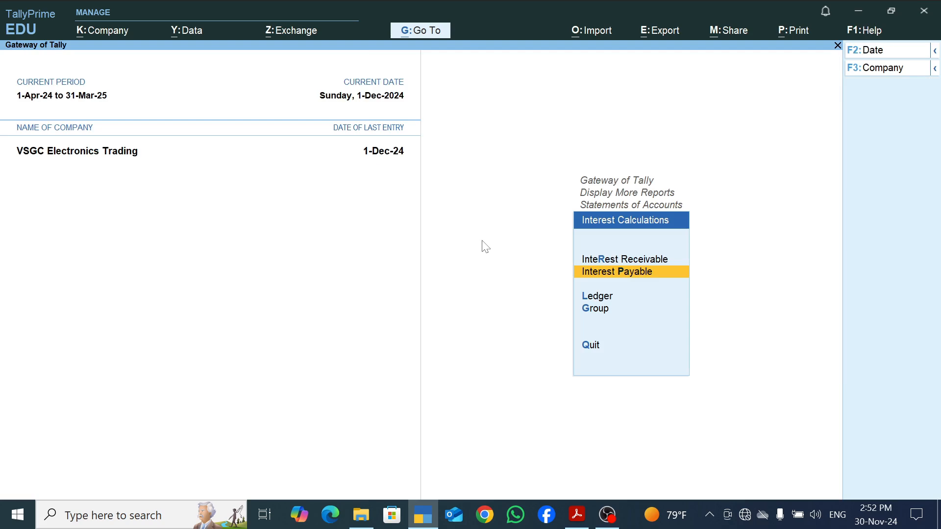
key("Escape")
key("Escape")
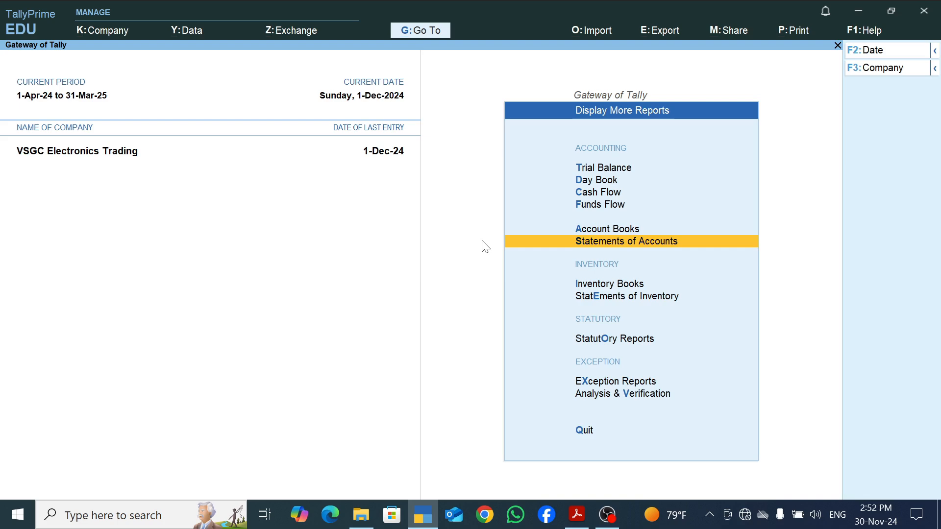
key("Return")
key("Return")
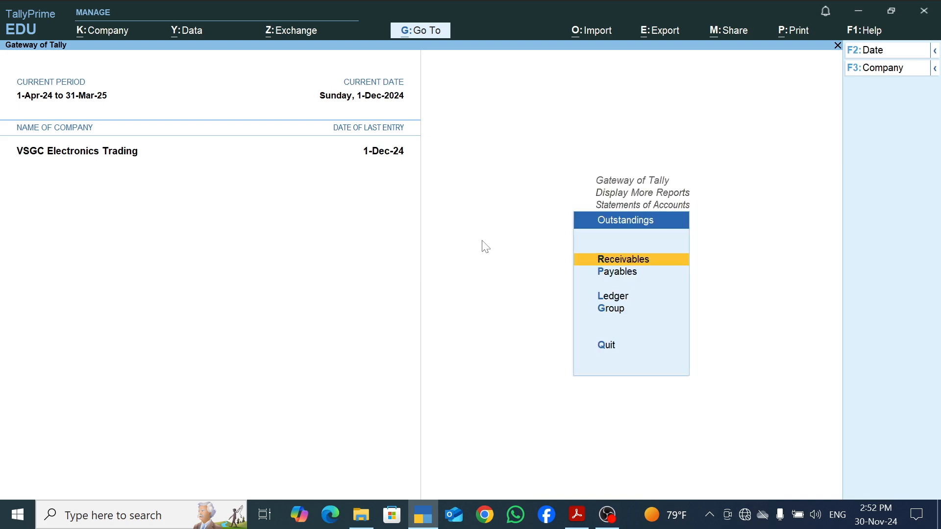
key("Down")
key("Return")
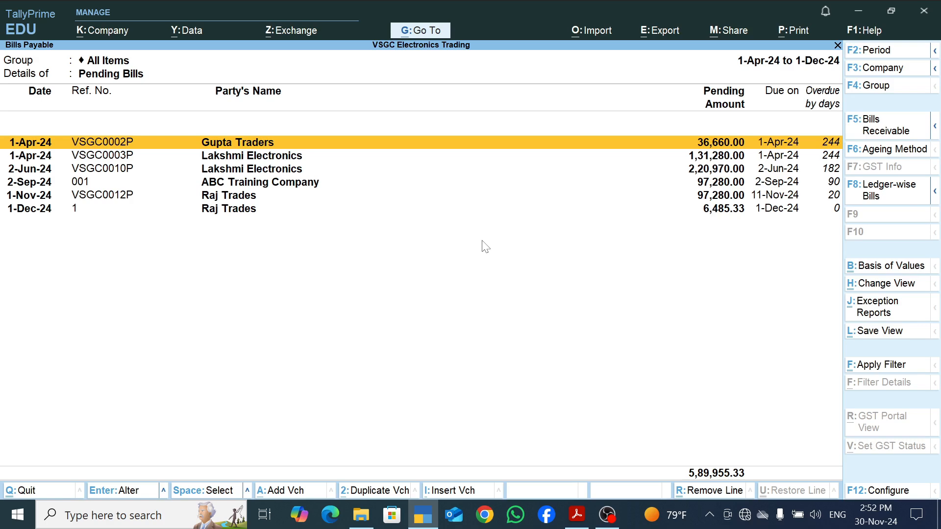
Expand the voucher details of the Raj Trades bill with reference 1 dated 1-Dec-24.
key("Down")
key("Down")
key("Down")
key("Down")
key("Down")
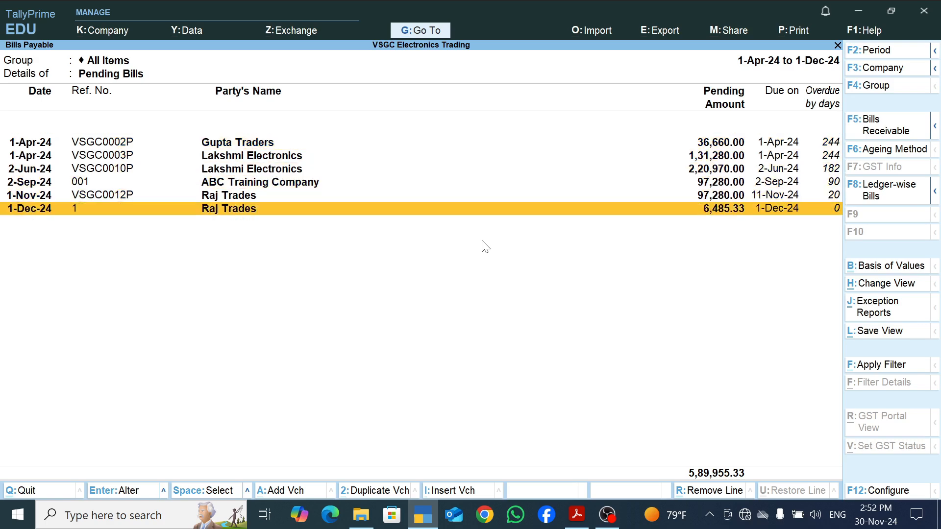
key("Up")
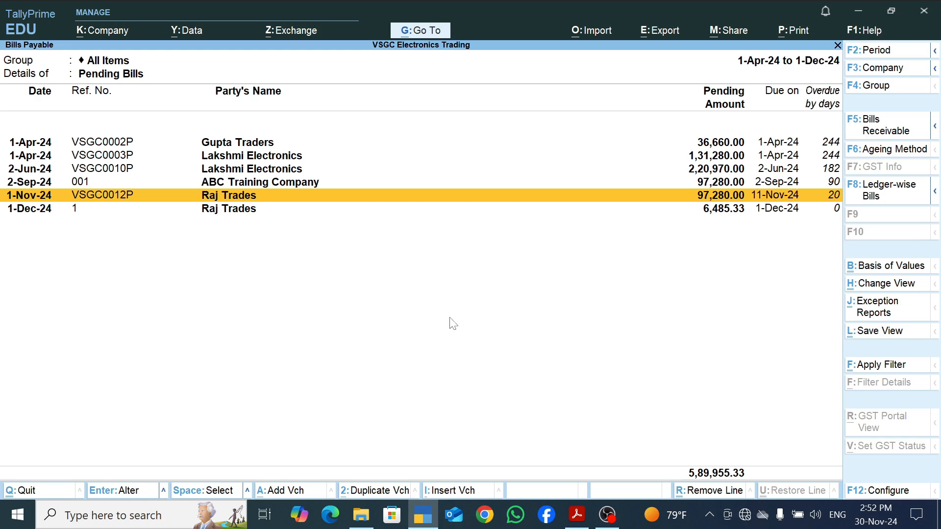
key("Down")
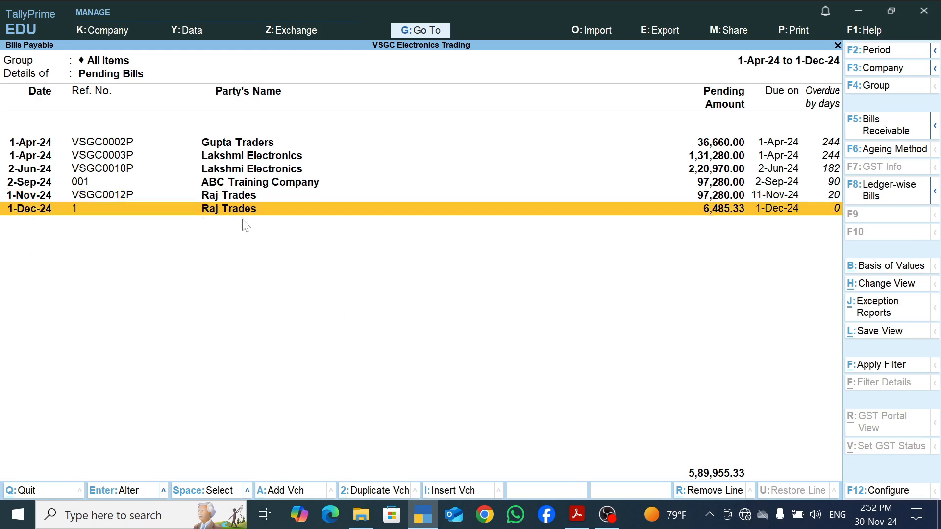
key("shift+Return")
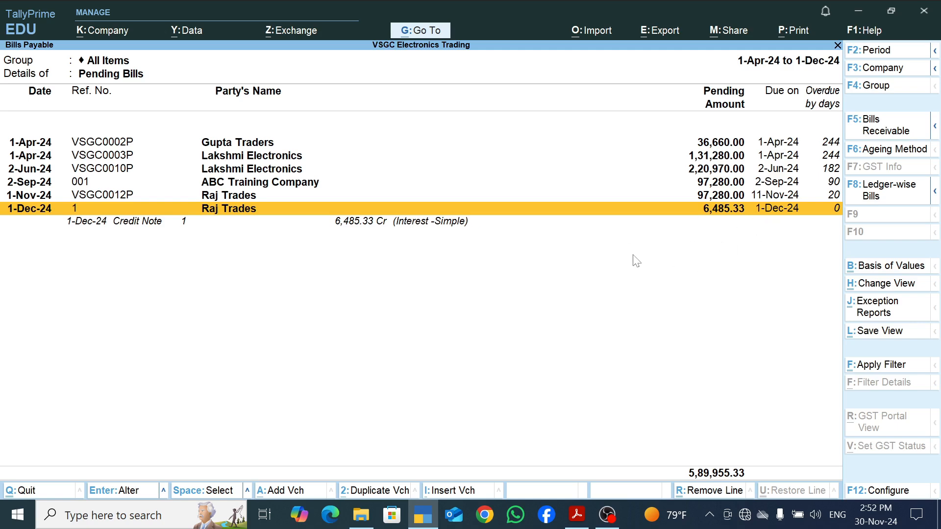
Leave the payables report and start a new voucher of type Payment.
key("Escape")
key("Escape")
key("Escape")
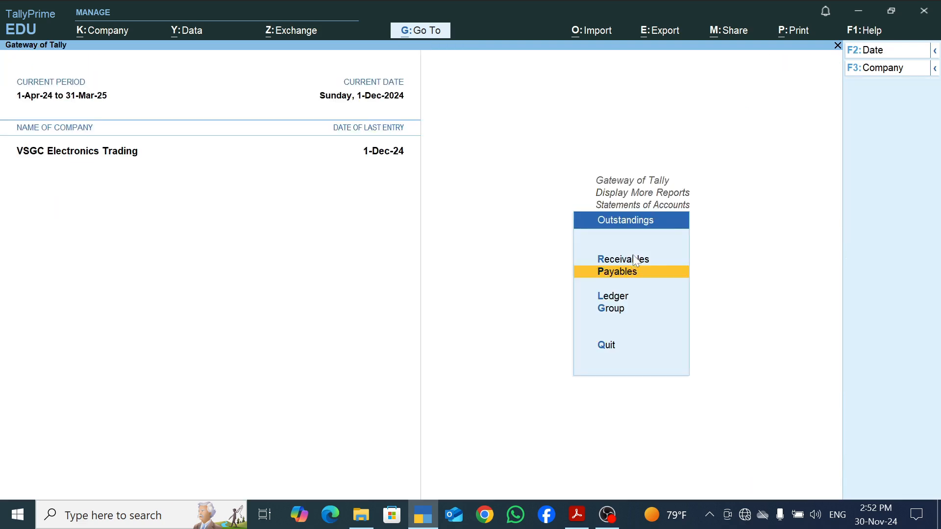
key("Escape")
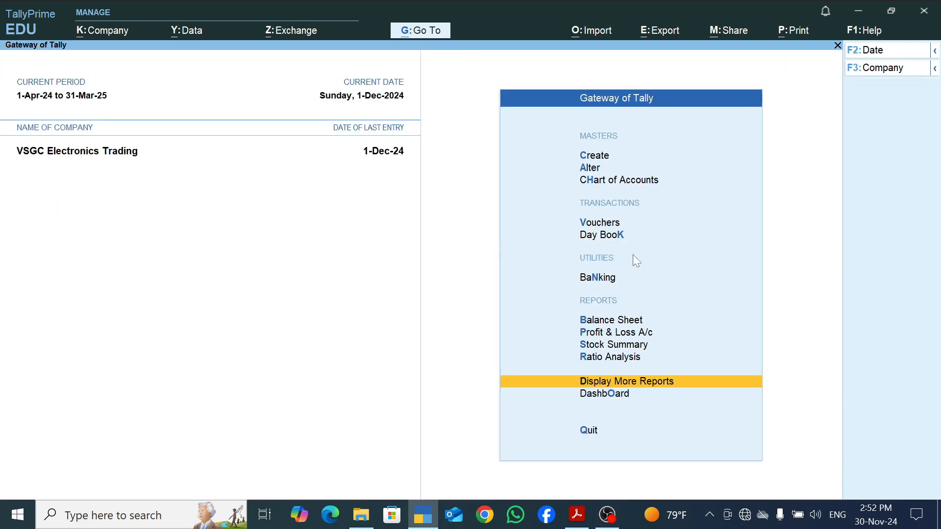
key("Up")
key("Up")
key("Up")
key("Up")
key("Up")
key("Up")
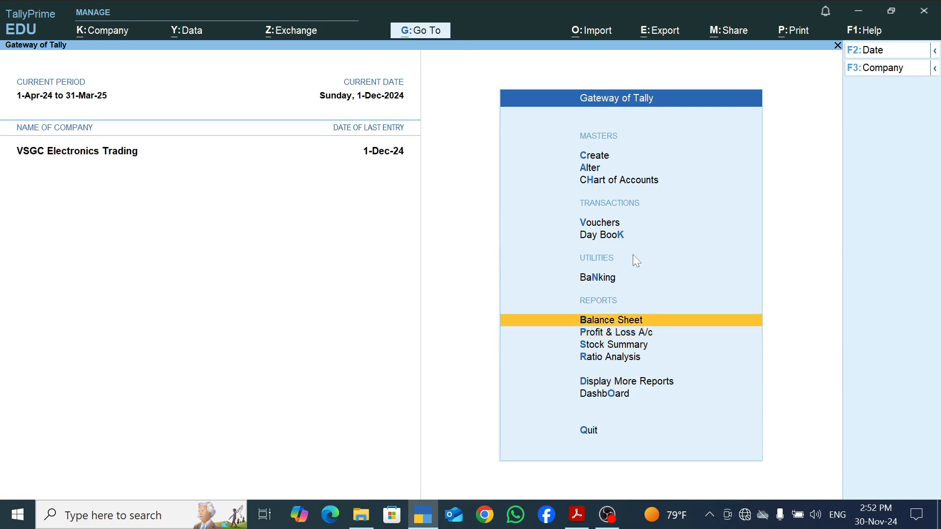
key("Up")
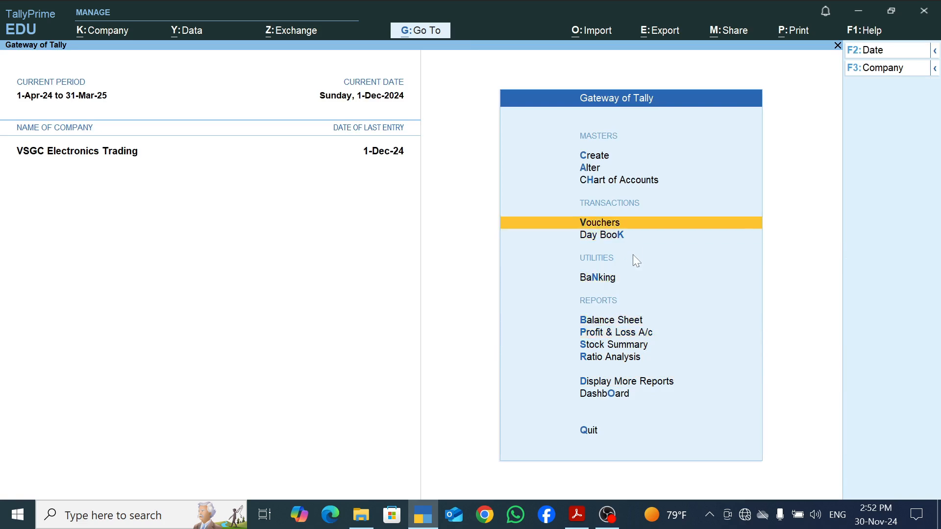
key("Return")
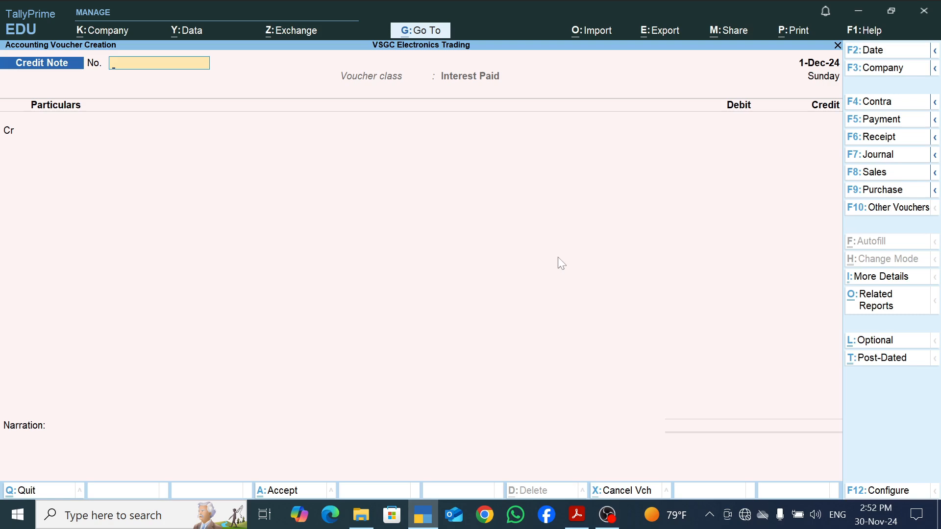
left_click(887, 121)
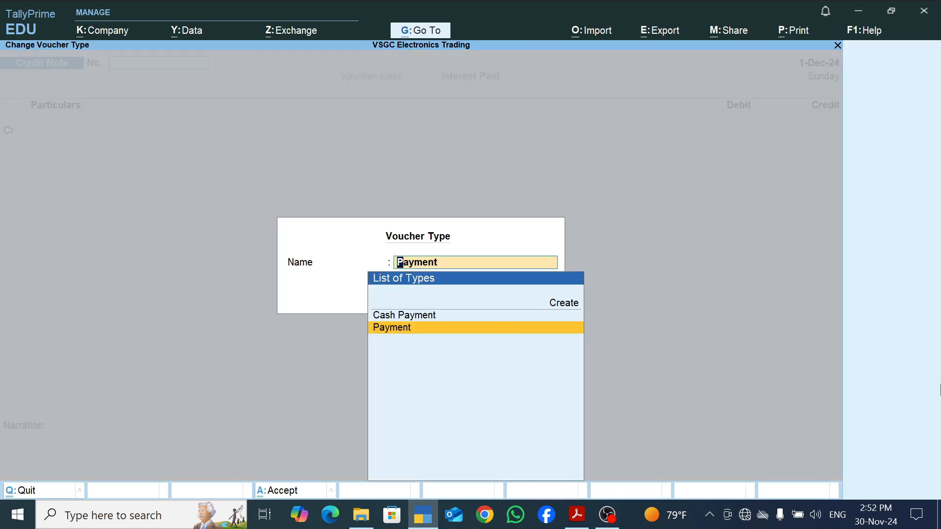
key("Up")
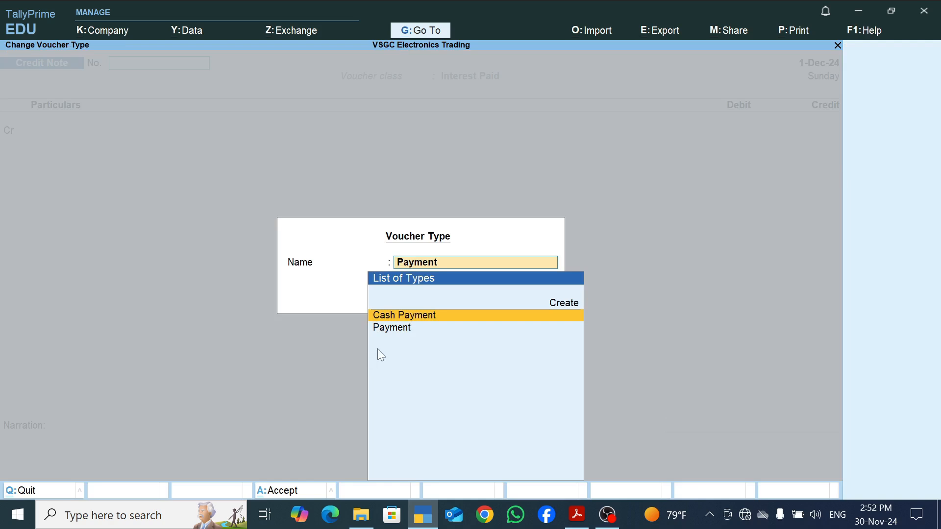
key("Down")
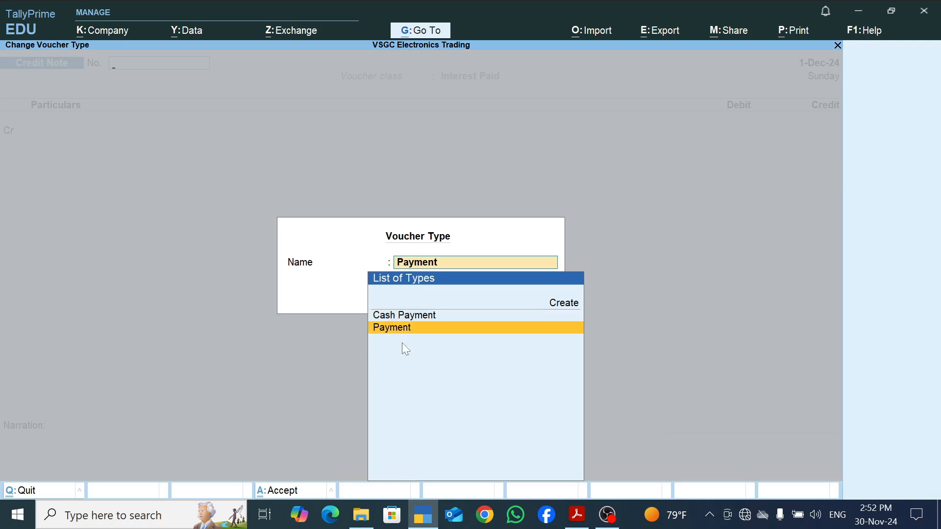
key("Return")
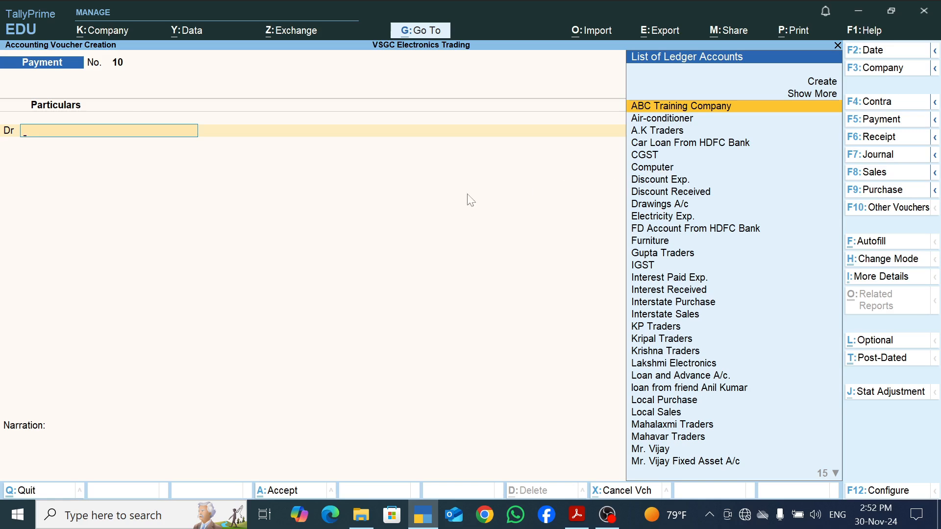
Debit Raj Trades with 1,03,765.33 in the payment voucher.
type("Ra")
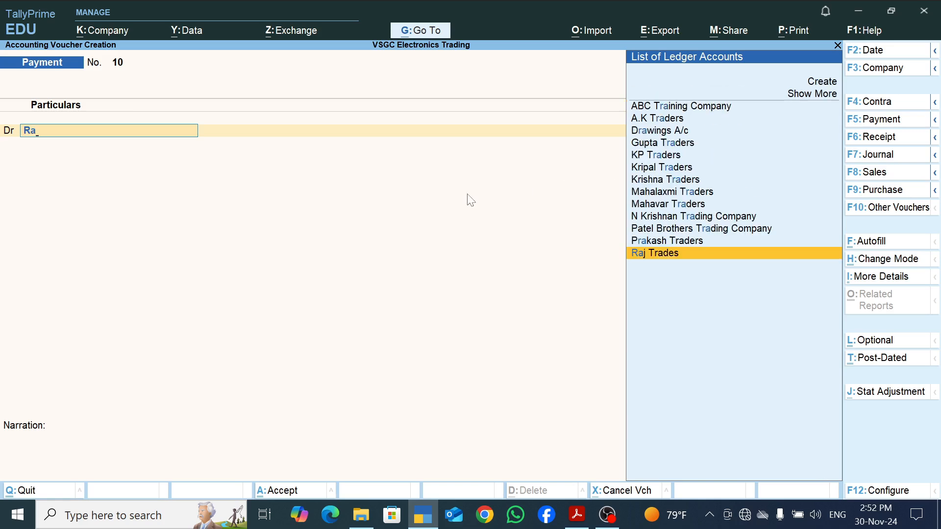
key("Return")
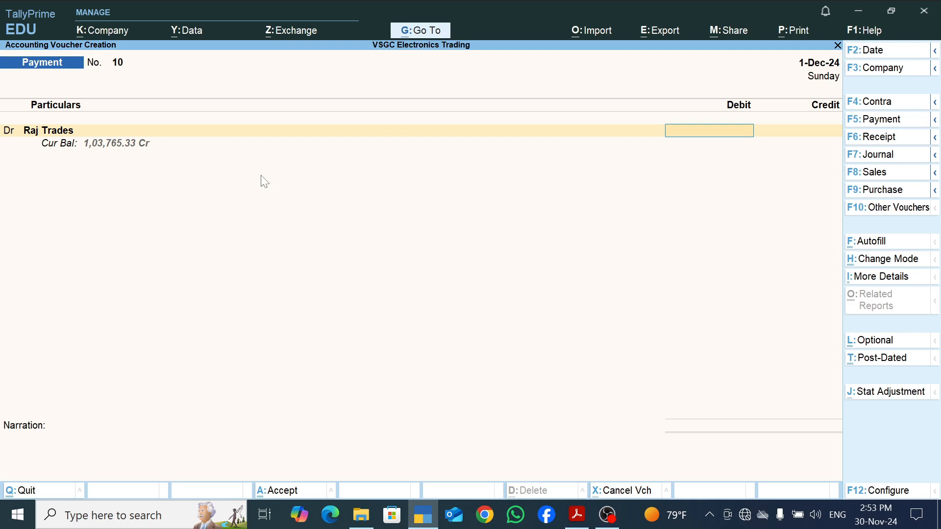
type("03765.33")
key("Return")
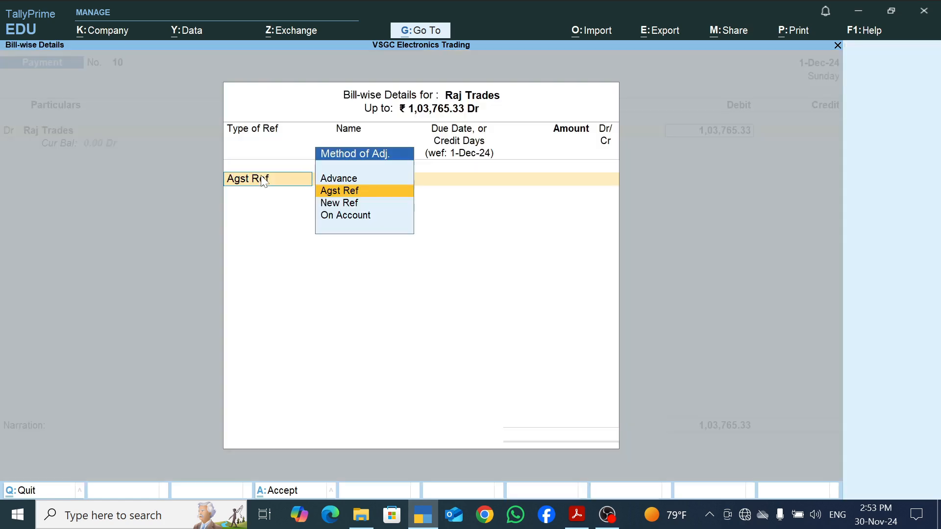
Allocate the payment against bill reference 1 for 6,485.33 and VSGC0012P for 97,280.00.
key("Return")
key("Return")
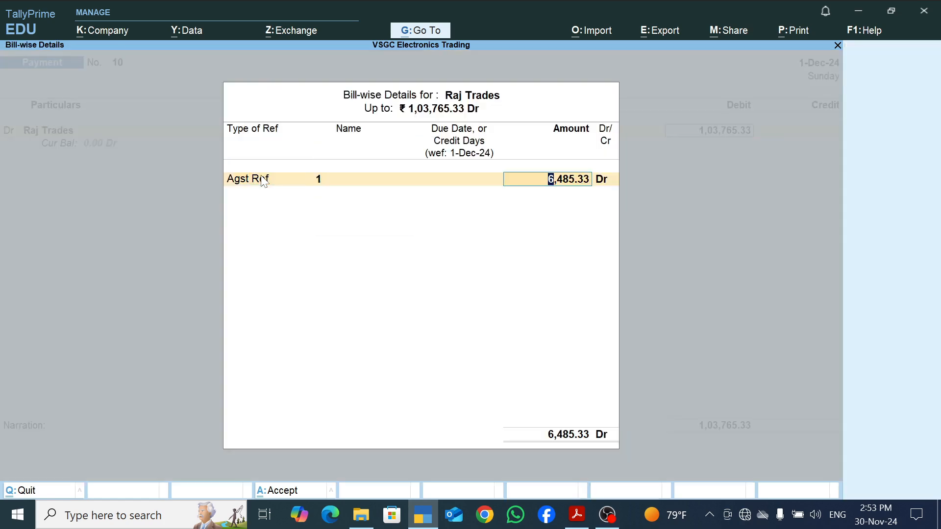
key("Return")
key("Return")
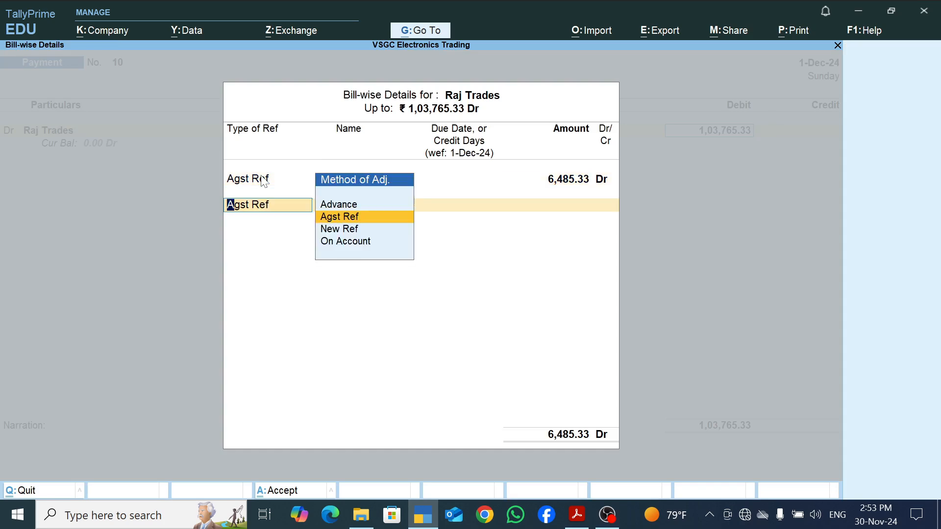
key("Return")
key("Return")
key("Return")
key("Return")
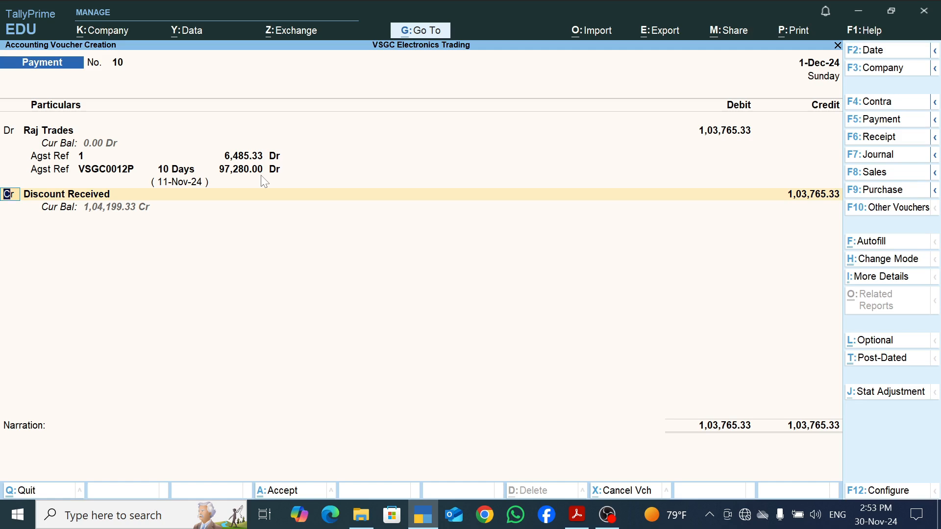
Replace the credited ledger with HDFC Current Bank Account for 1,03,765.33.
key("Return")
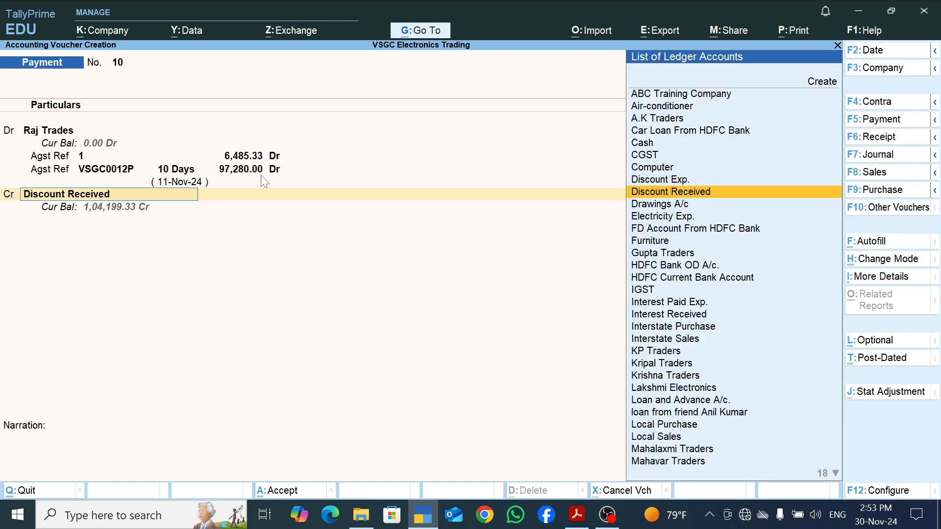
type("Hdf")
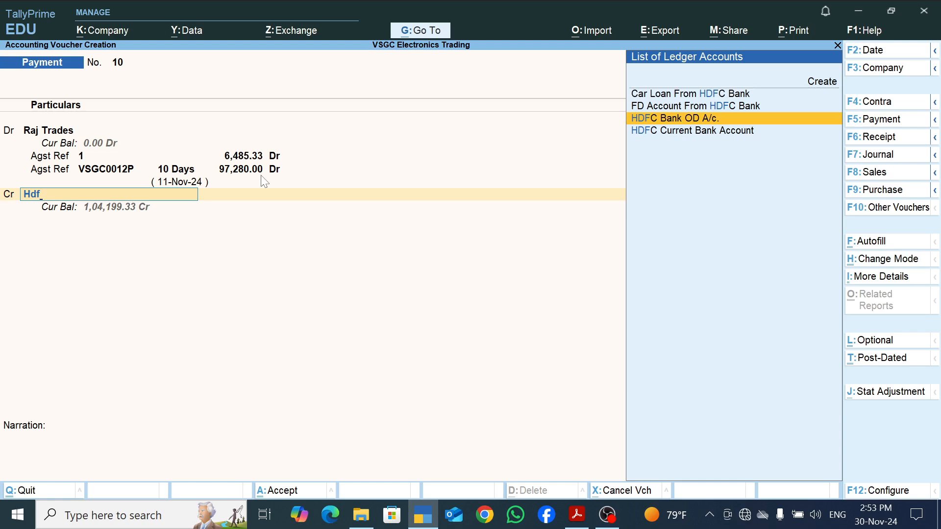
key("Down")
key("Return")
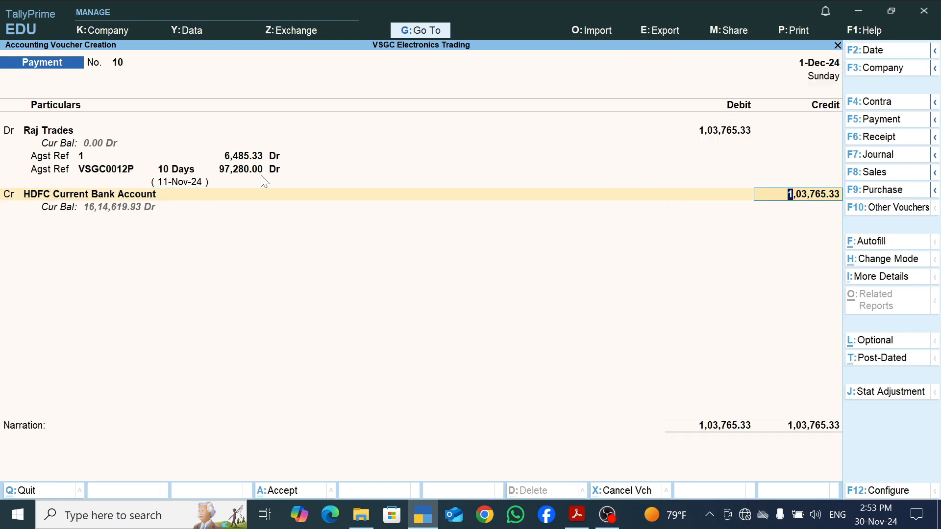
key("Return")
Set the bank transaction type to e-Fund Transfer, save the payment voucher and leave voucher entry.
key("BackSpace")
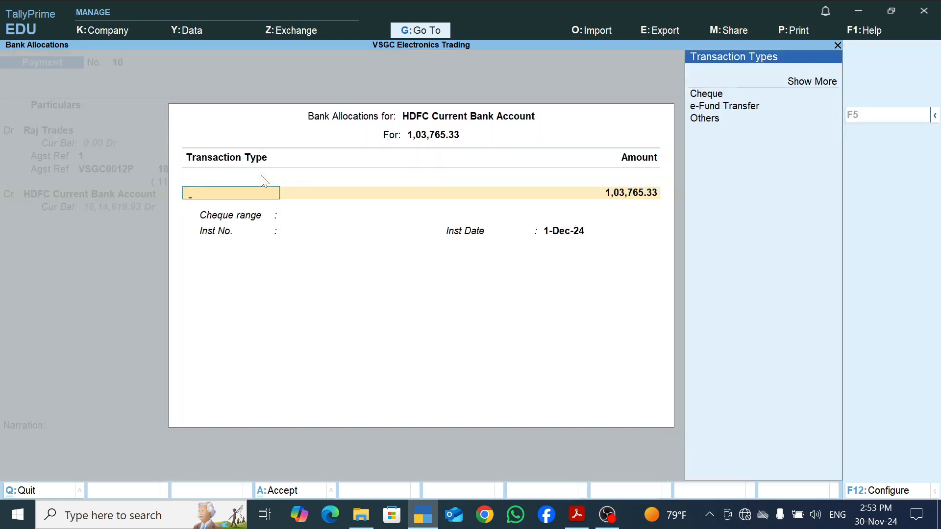
key("Down")
key("Down")
key("Return")
key("Return")
key("Return")
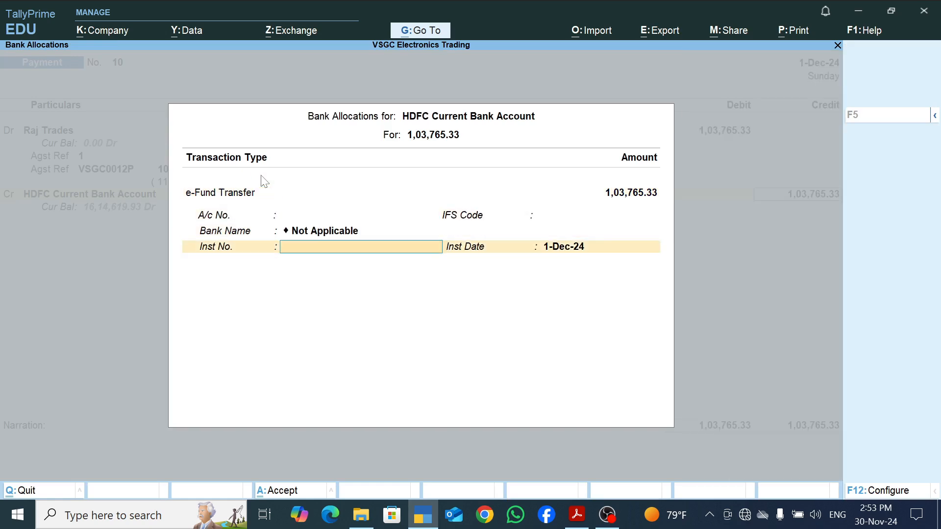
key("Return")
key("Return")
key("Return")
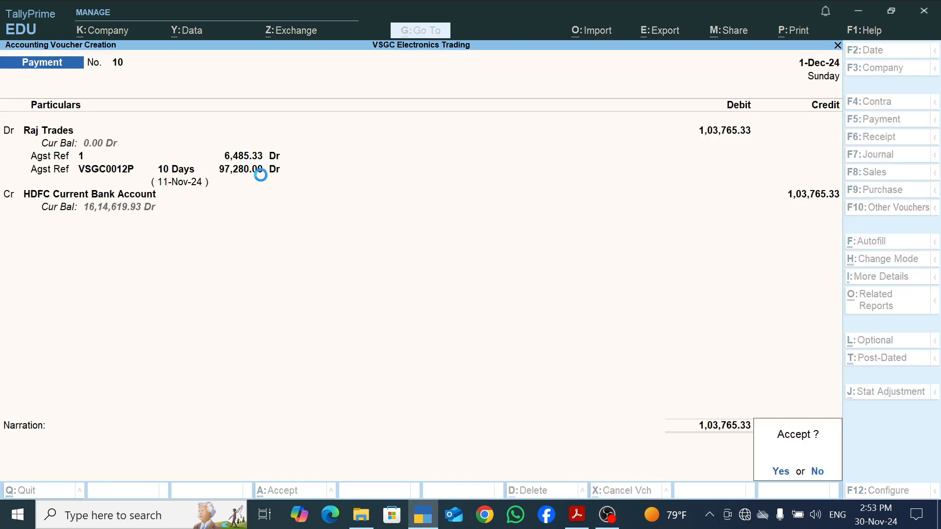
key("Return")
key("Escape")
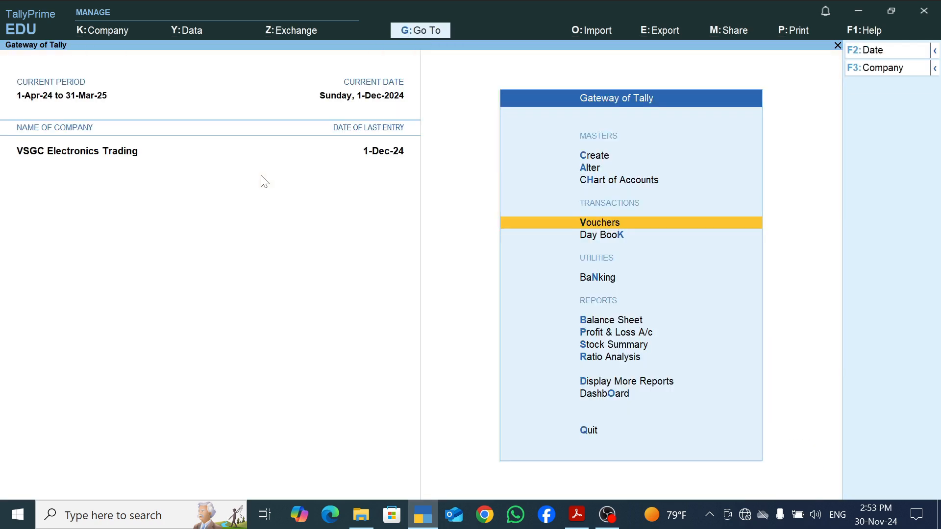
Open the Interest Payable report under the interest calculations of the statements of accounts.
key("d")
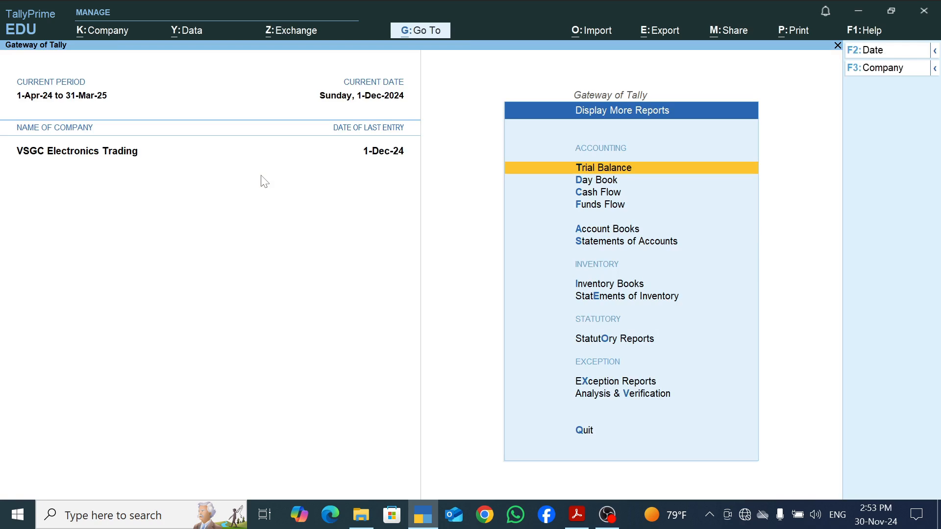
key("s")
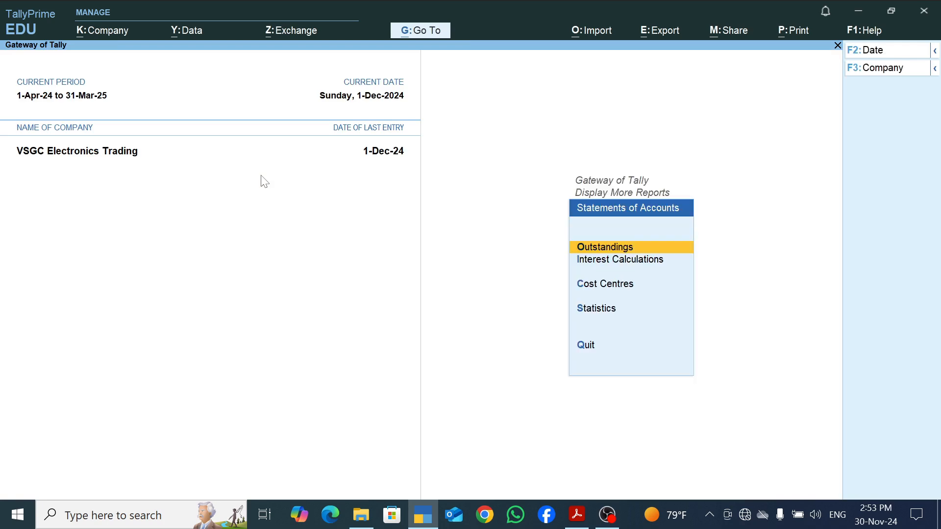
key("Down")
key("Return")
key("Down")
key("Return")
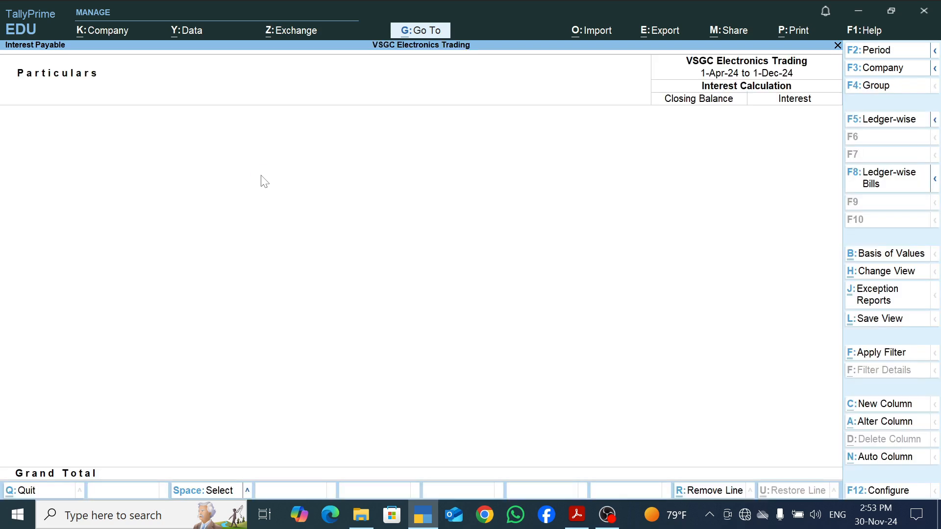
Set the Interest Payable report's end date to 1-Feb-25.
key("F2")
key("Return")
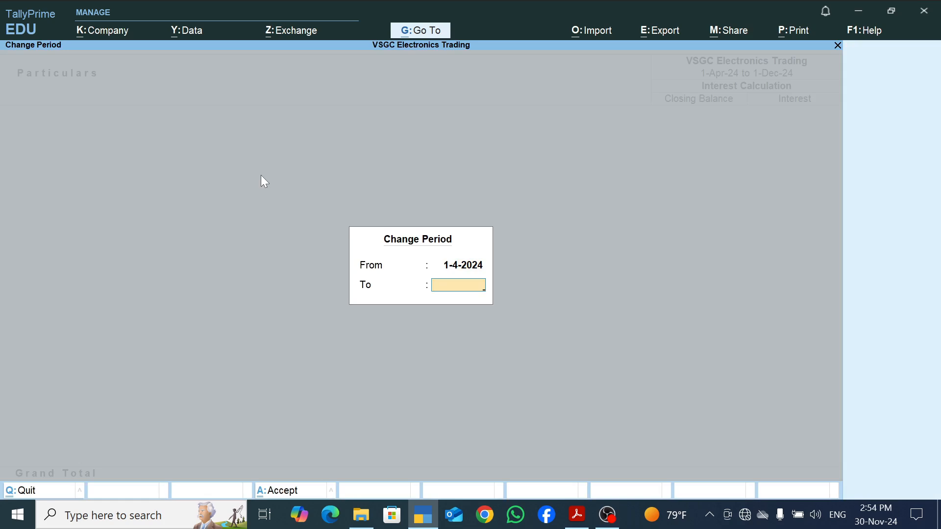
type("1-2")
key("Return")
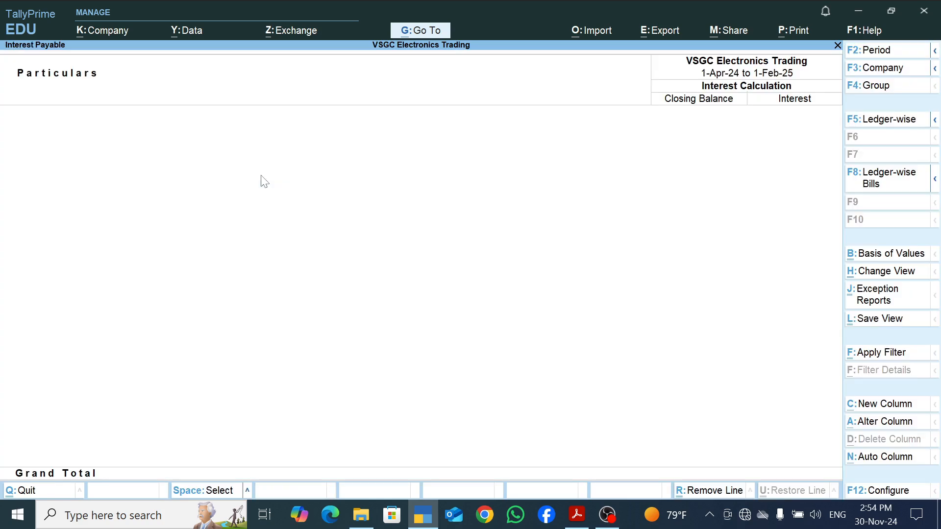
Leave the interest reports and open the Balance Sheet.
key("Escape")
key("Escape")
key("Escape")
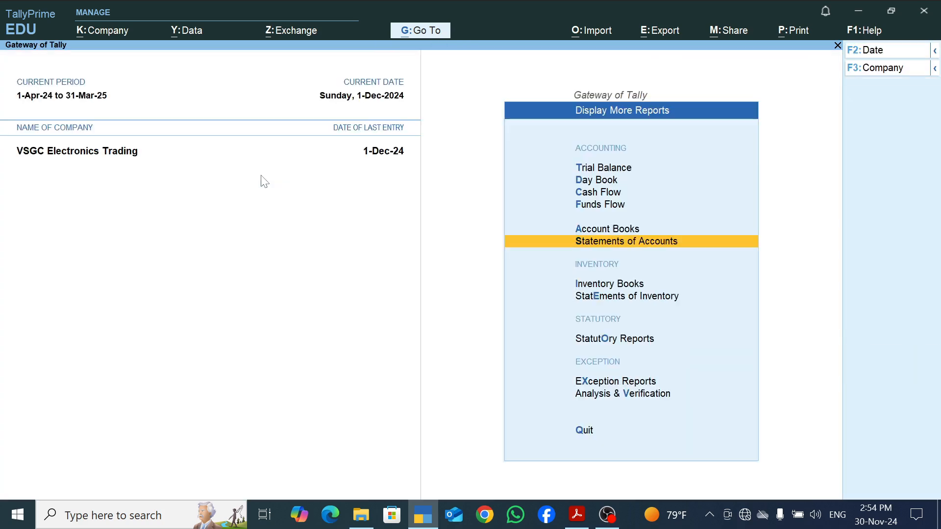
key("Return")
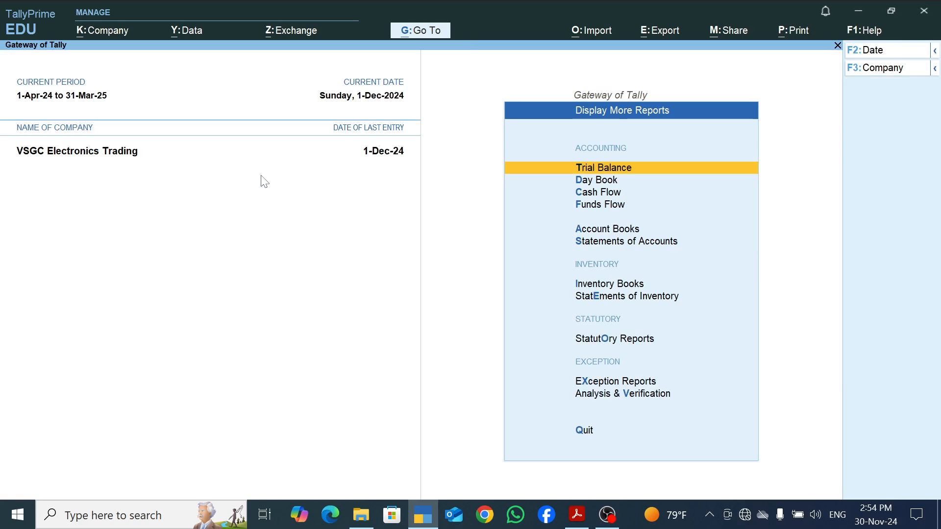
key("Escape")
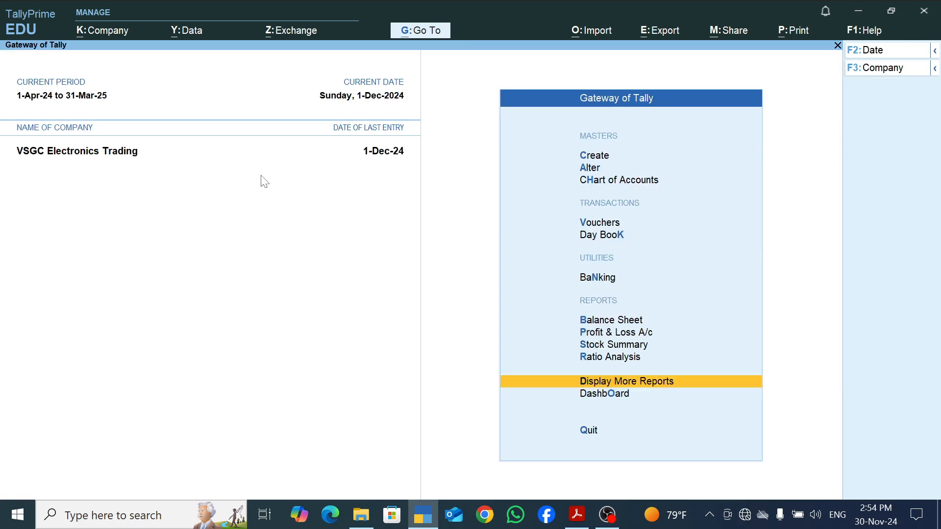
key("Up")
key("Up")
key("Up")
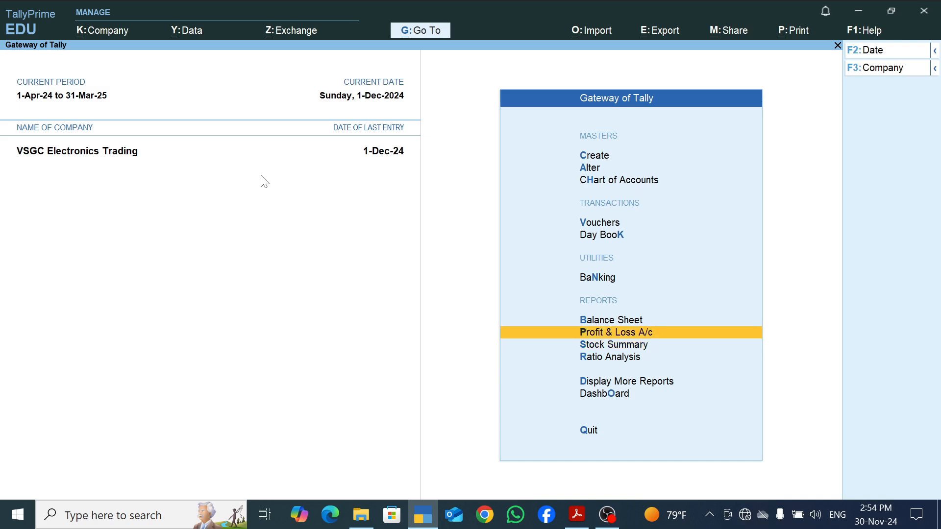
key("Up")
key("Return")
Expand the Balance Sheet to its detailed view.
key("alt")
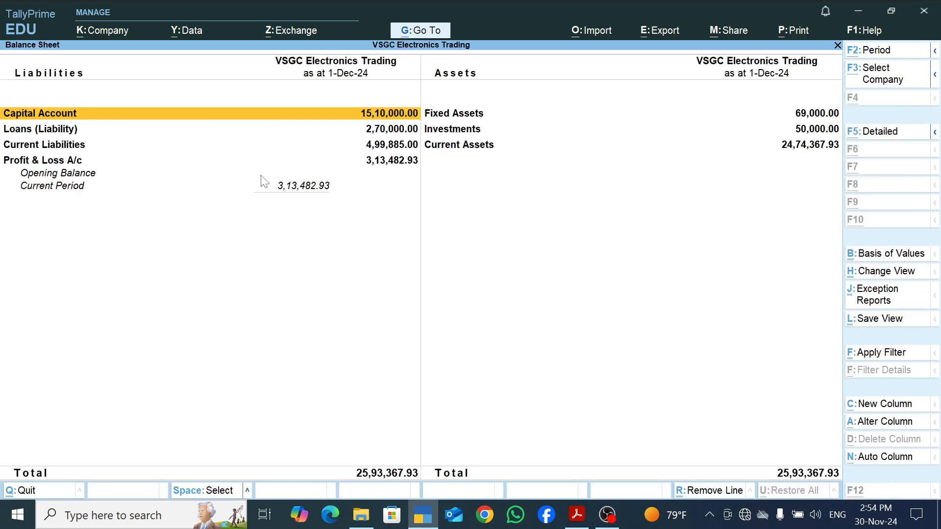
key("alt+F5")
key("Right")
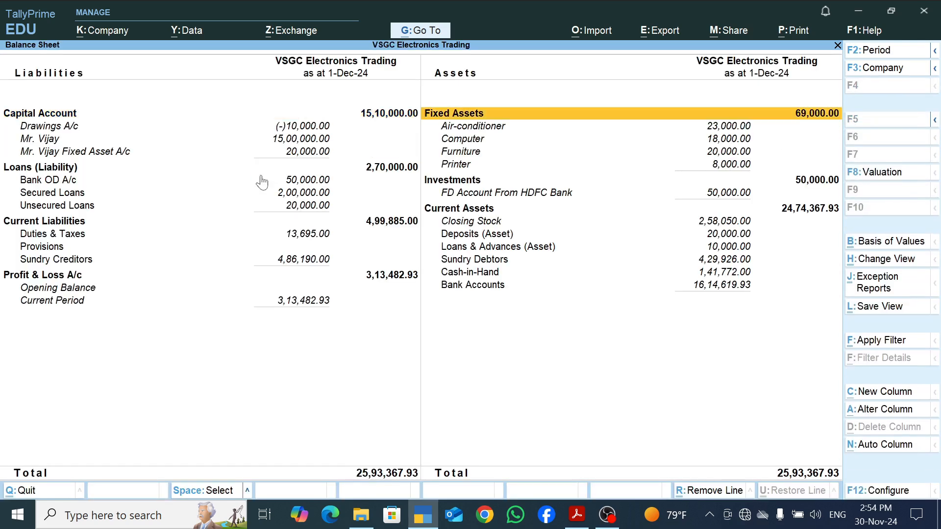
key("Left")
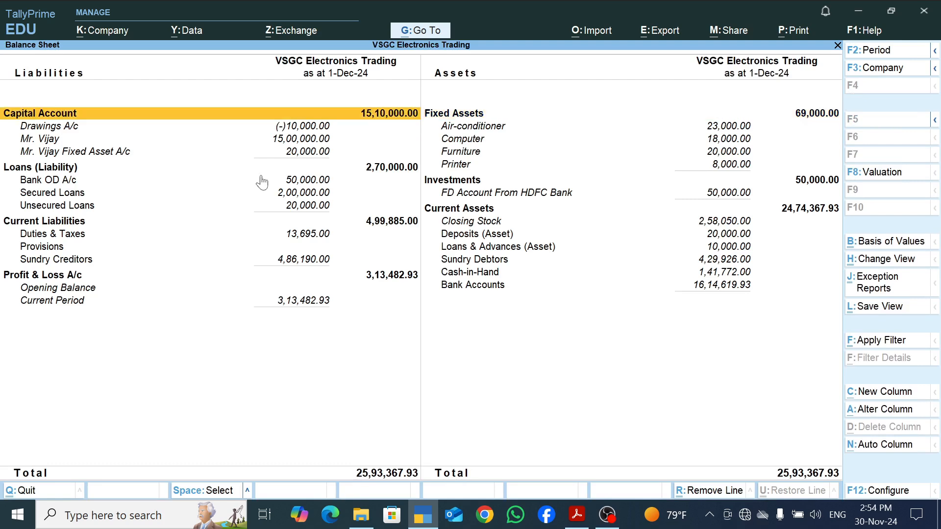
Open the Sundry Creditors group under Current Liabilities and go through its ledgers.
key("Down")
key("Down")
key("Down")
key("Down")
key("Down")
key("Down")
key("Down")
key("Down")
key("Down")
key("Down")
key("Down")
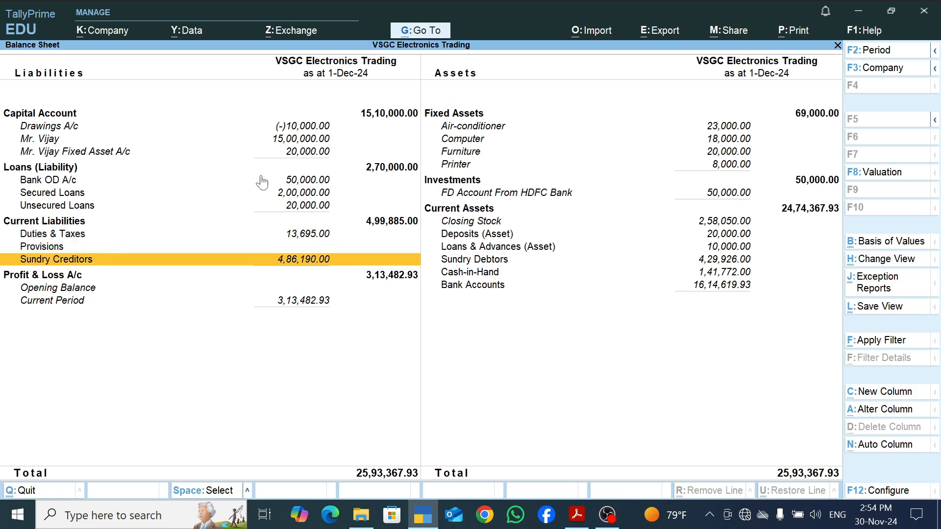
key("Return")
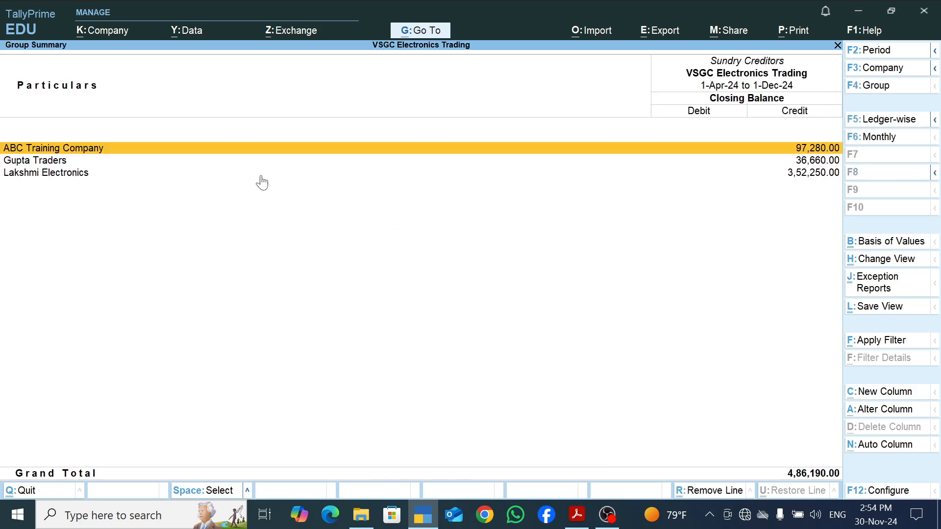
key("Down")
key("Down")
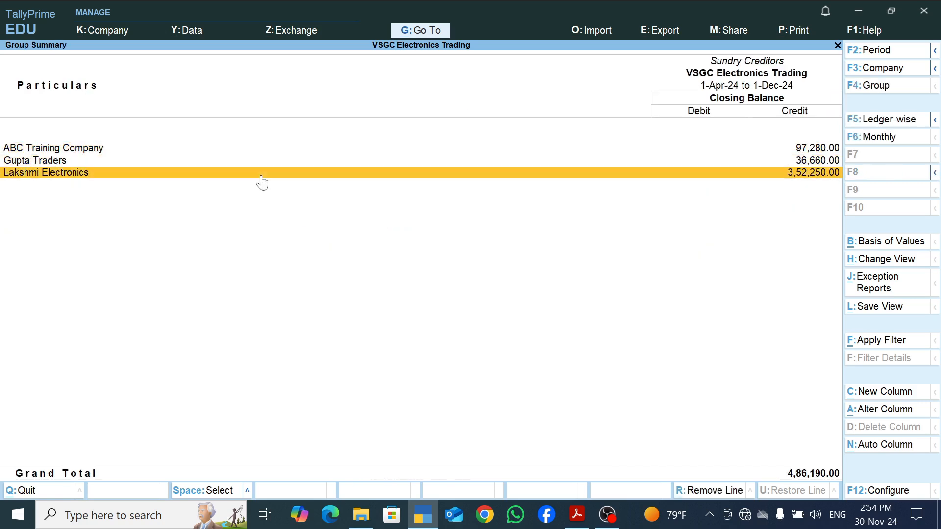
Leave the Balance Sheet and open the Trial Balance.
key("Escape")
key("Escape")
key("Escape")
key("Escape")
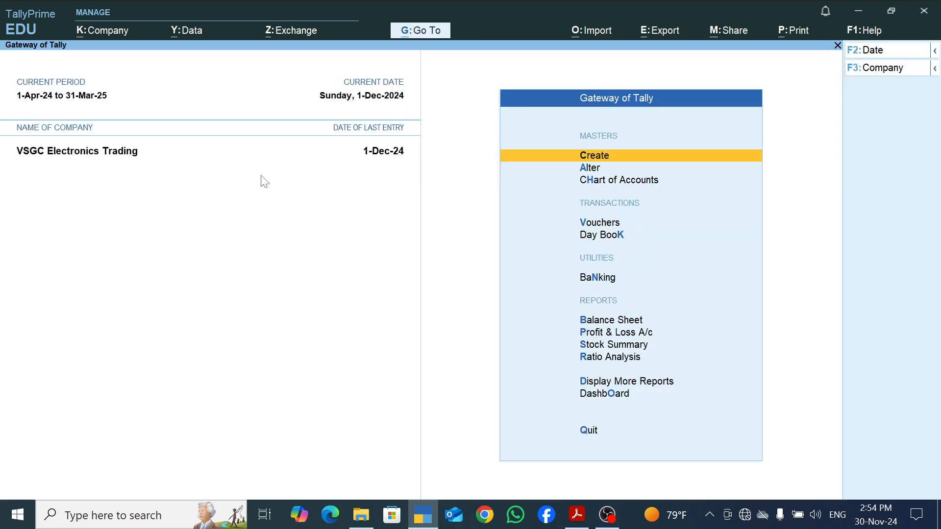
key("Down")
key("Down")
key("Down")
key("Down")
key("Down")
key("Down")
key("Down")
key("Down")
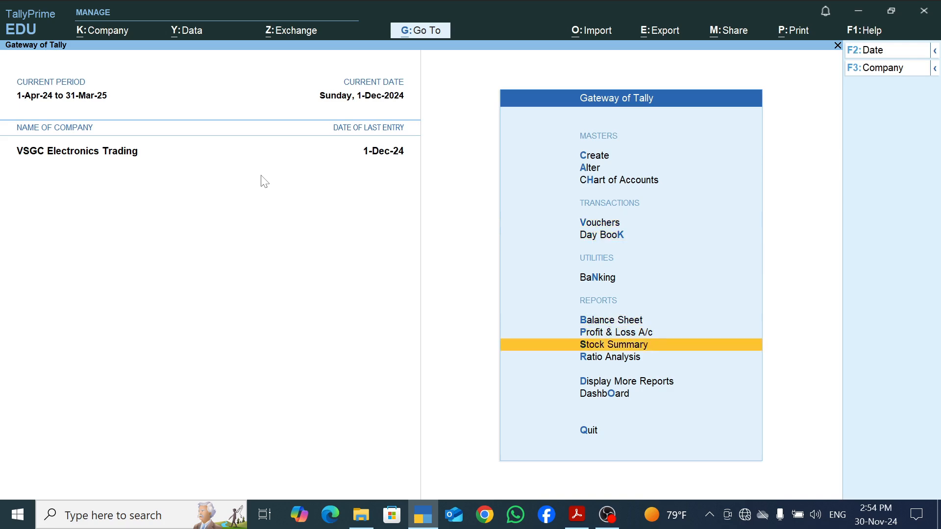
key("Down")
key("Down")
key("Return")
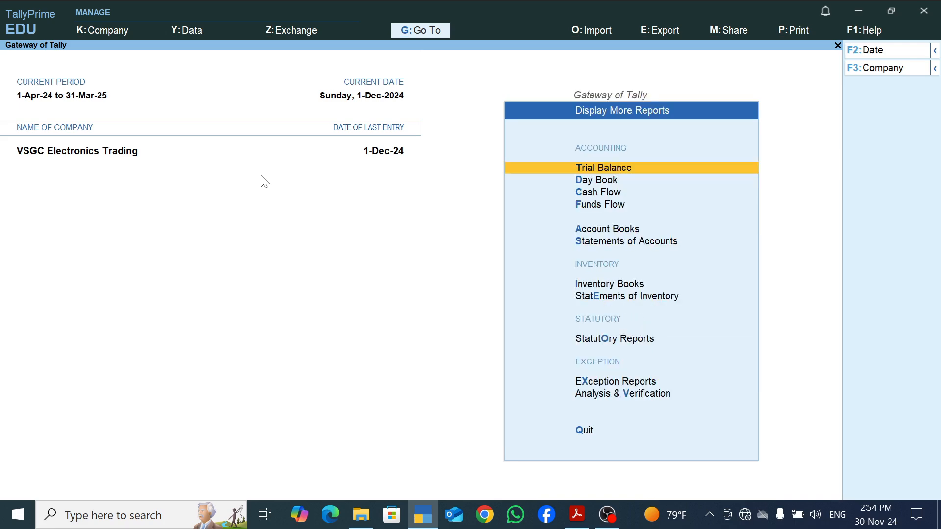
key("Return")
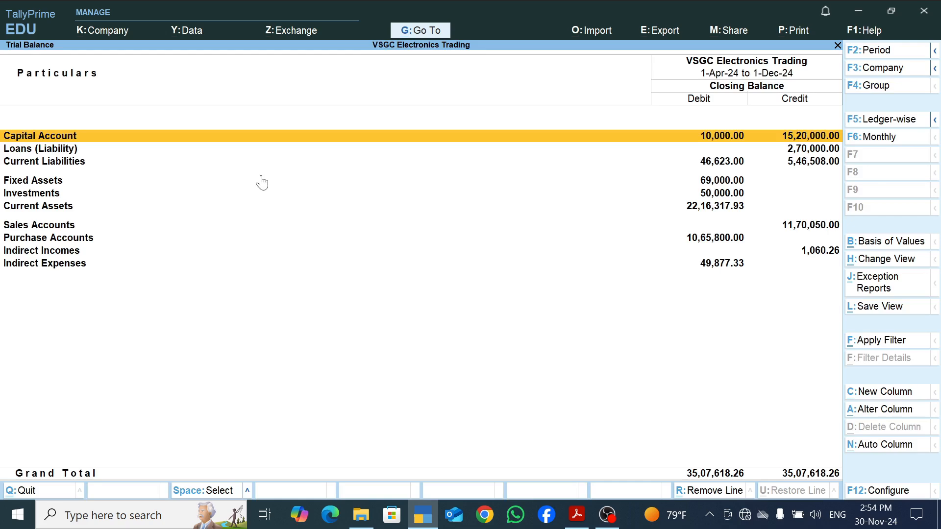
Expand the Trial Balance to its detailed view and go through the capital, liability and asset groups down to Cash-in-Hand.
key("alt+F5")
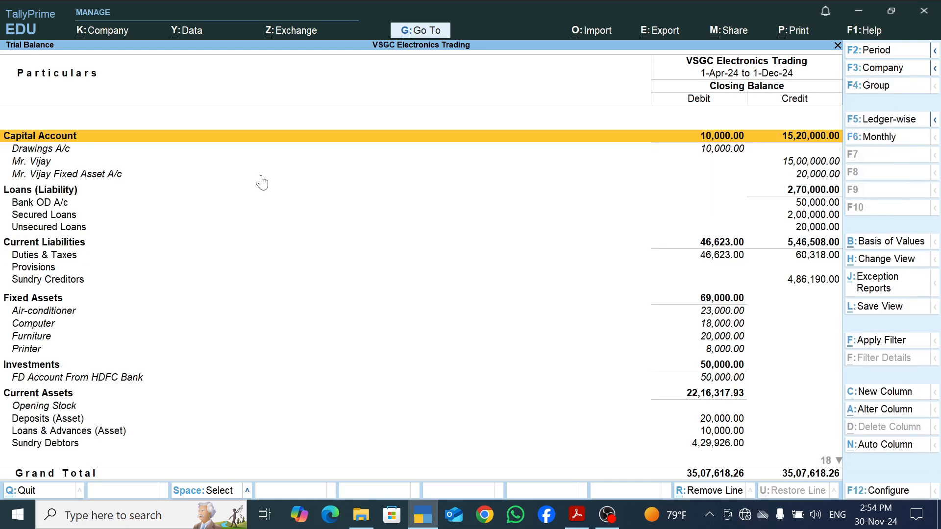
key("Down")
key("Down")
key("Down")
key("Down")
key("Down")
key("Down")
key("Down")
key("Down")
key("Down")
key("Down")
key("Down")
key("Down")
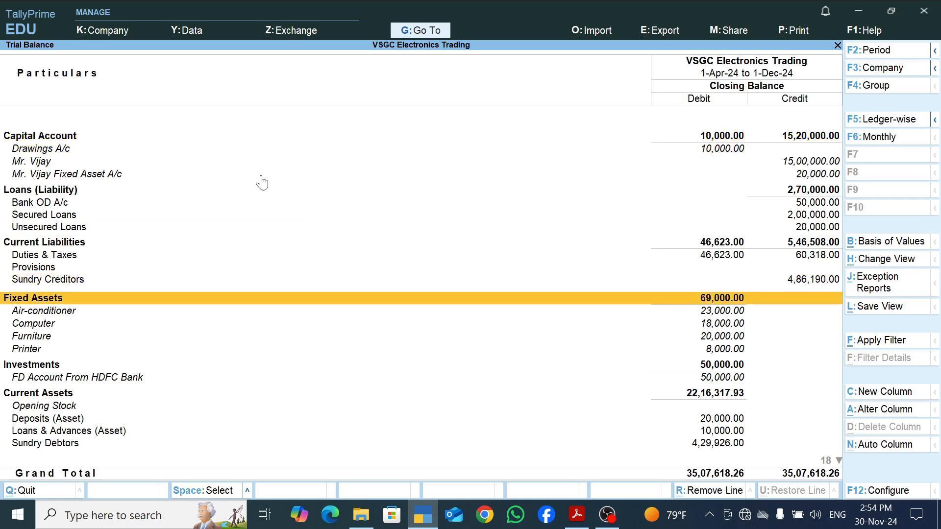
key("Down")
key("Down")
key("Down")
key("Down")
key("Down")
key("Down")
key("Down")
key("Down")
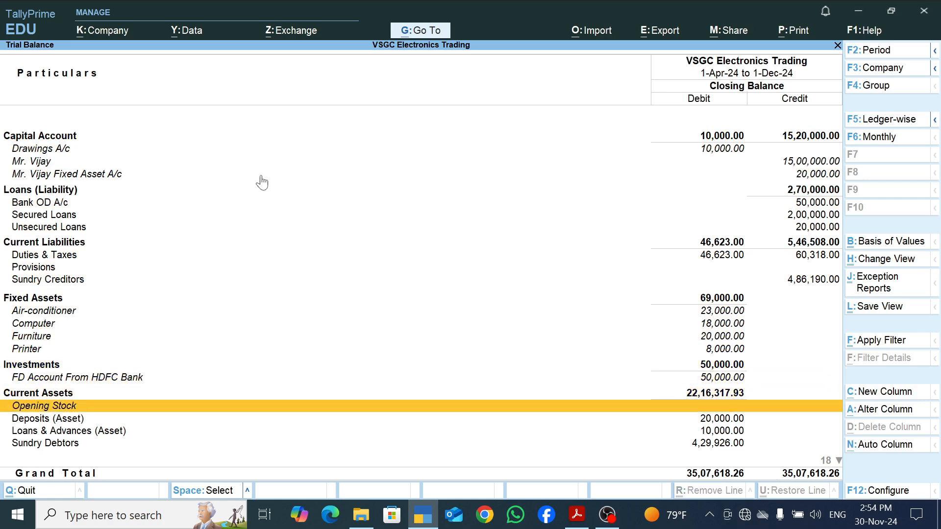
key("Down")
key("Down")
key("Down")
key("Down")
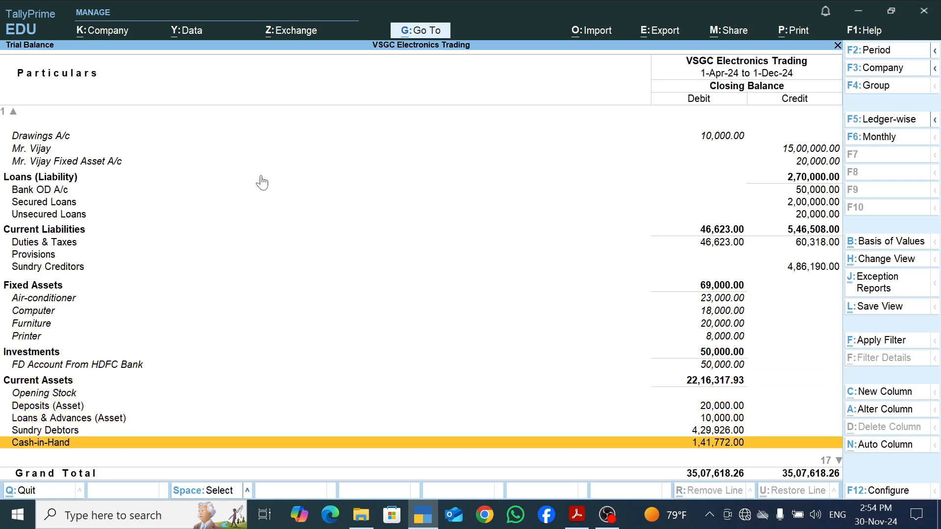
Go through the bank, sales, purchase, income and expense entries, then check Interest Paid Exp. under Indirect Expenses.
key("Down")
key("Down")
key("Down")
key("Down")
key("Down")
key("Down")
key("Down")
key("Down")
key("Down")
key("Down")
key("Down")
key("Down")
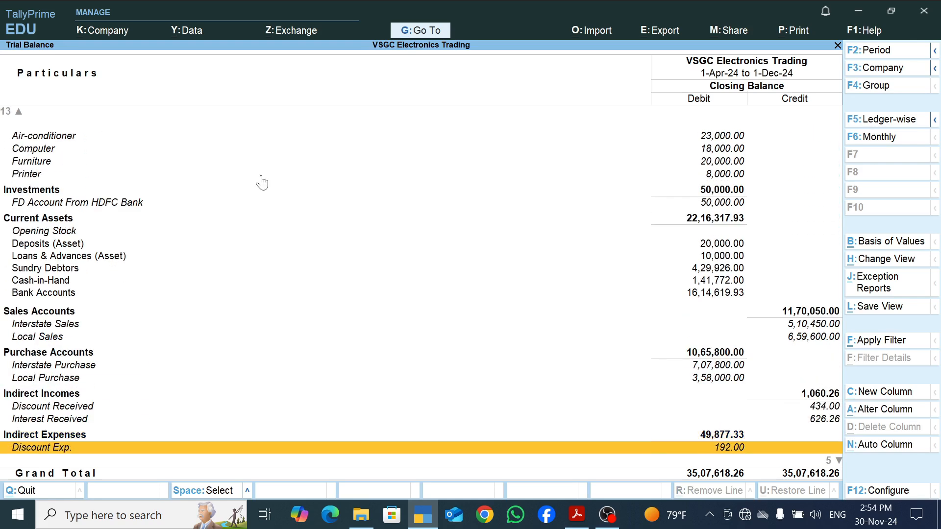
key("Down")
key("Down")
key("Down")
key("Down")
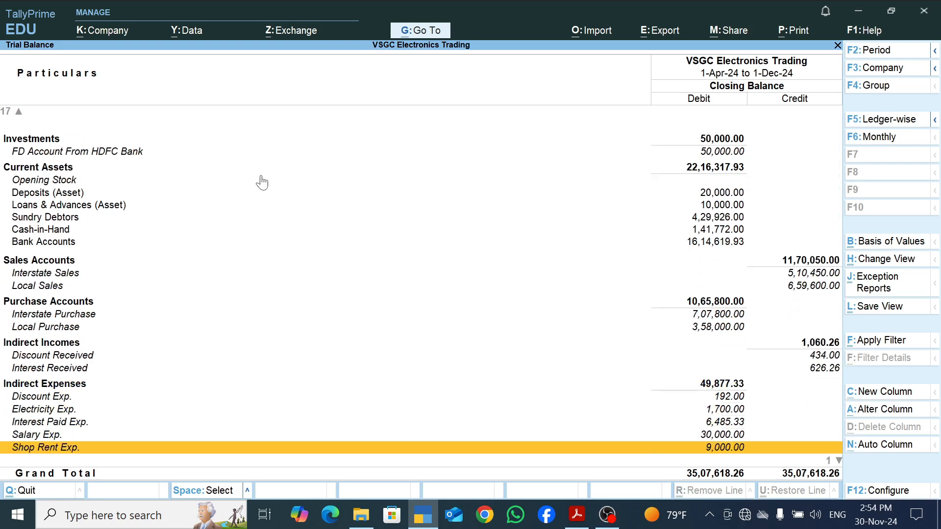
key("Down")
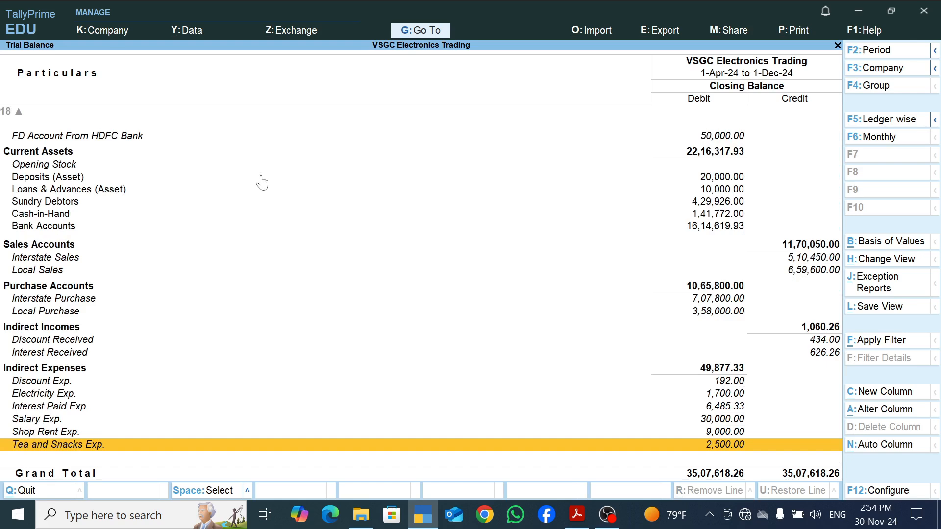
key("Up")
key("Up")
key("Up")
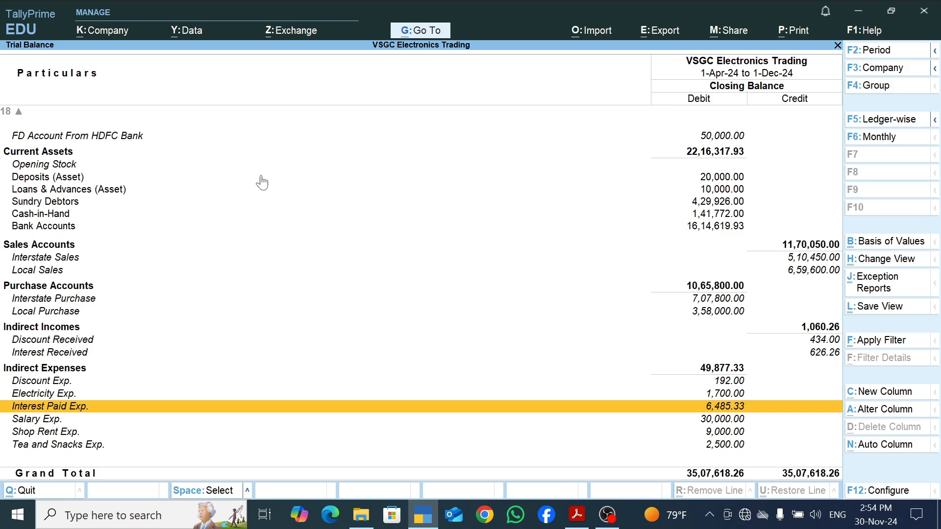
Go back through the income, purchase and sales accounts to check Sundry Debtors under Current Assets.
key("Up")
key("Up")
key("Up")
key("Up")
key("Up")
key("Up")
key("Up")
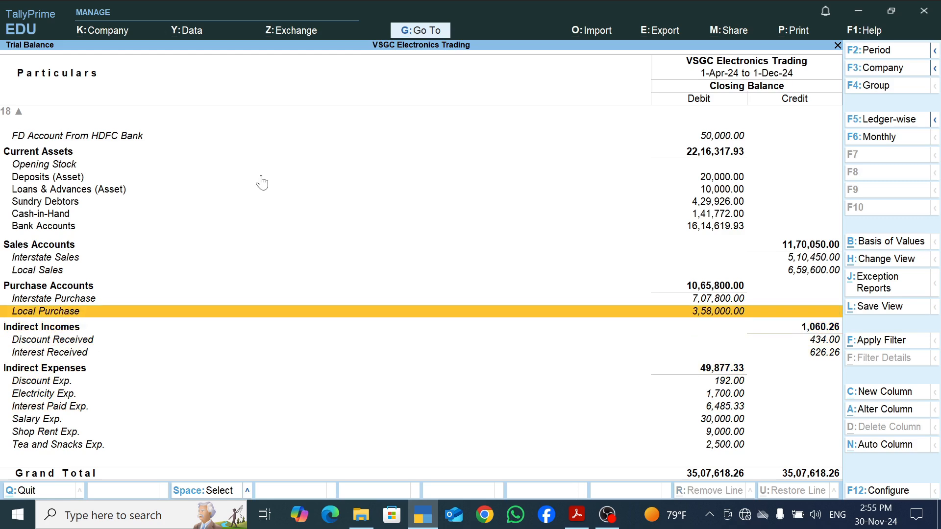
key("Up")
key("Up")
key("Up")
key("Up")
key("Up")
key("Up")
key("Up")
key("Up")
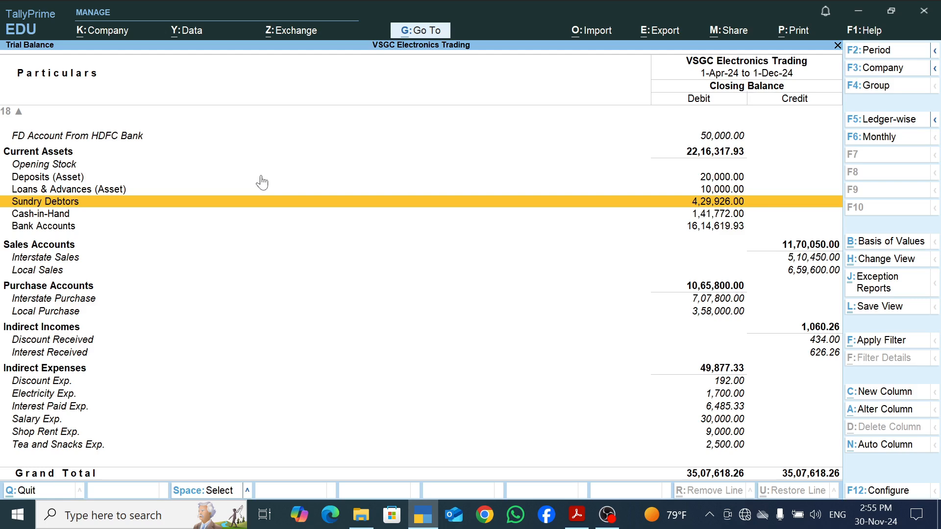
Check Cash-in-Hand and Bank Accounts, followed by Interest Received under Indirect Incomes.
key("Down")
key("Down")
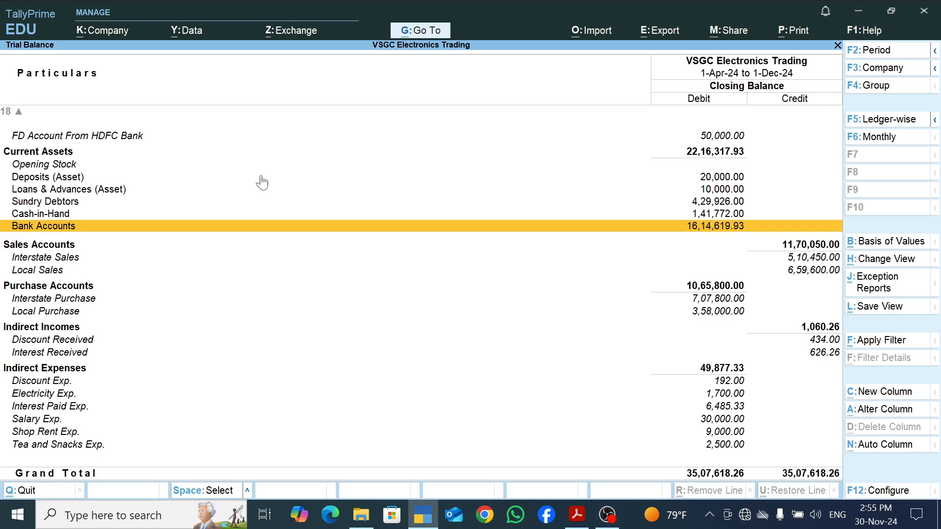
key("Down")
key("Down")
key("Down")
key("Down")
key("Down")
key("Down")
key("Down")
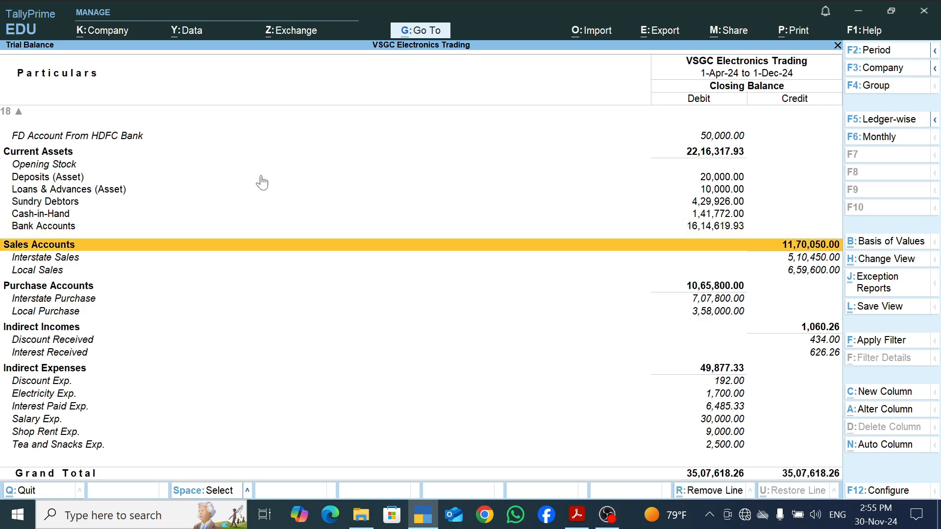
key("Down")
key("Down")
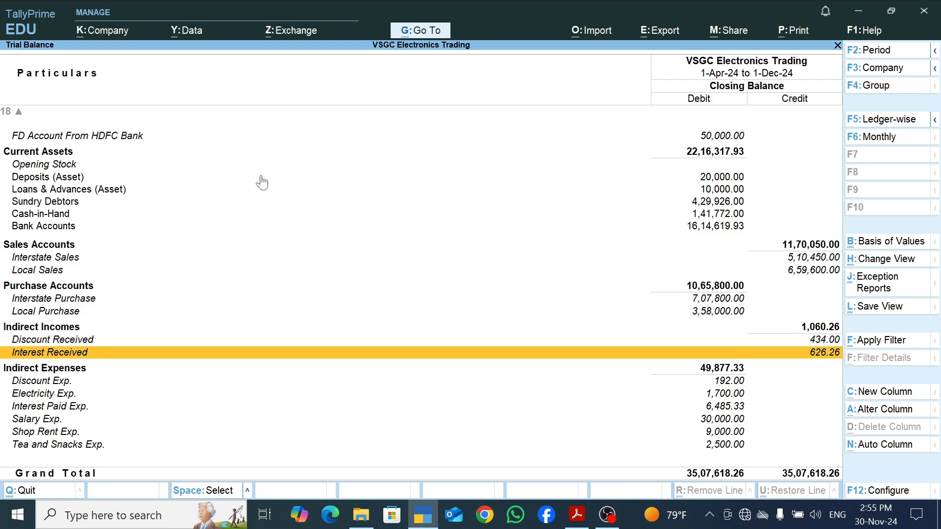
Recheck Sundry Debtors and Loans & Advances (Asset), then go through the entries down to Purchase Accounts.
key("Up")
key("Up")
key("Up")
key("Up")
key("Up")
key("Up")
key("Up")
key("Up")
key("Up")
key("Up")
key("Up")
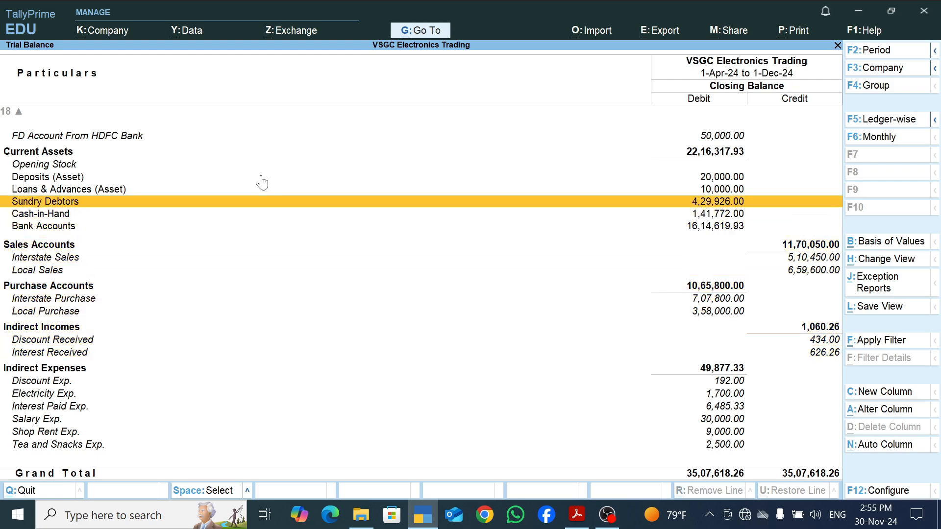
key("Up")
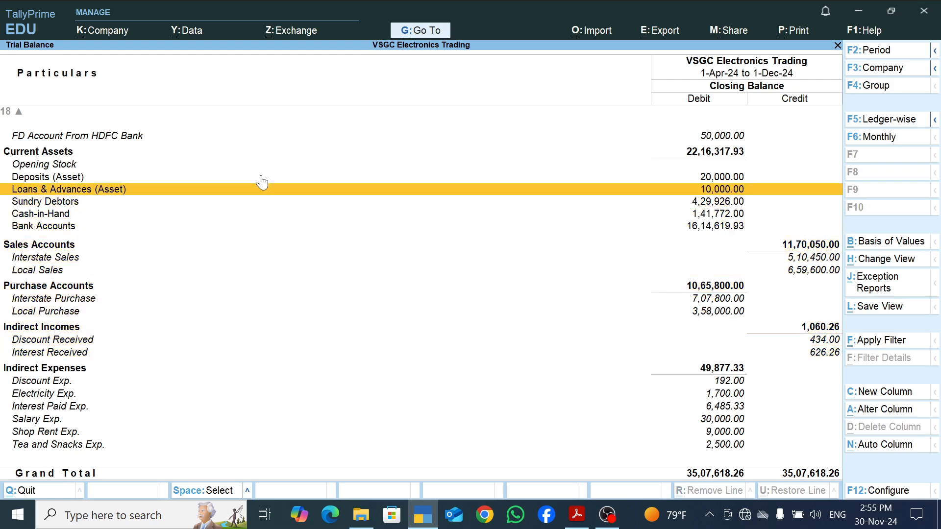
key("Down")
key("Down")
key("Down")
key("Down")
key("Down")
key("Down")
key("Down")
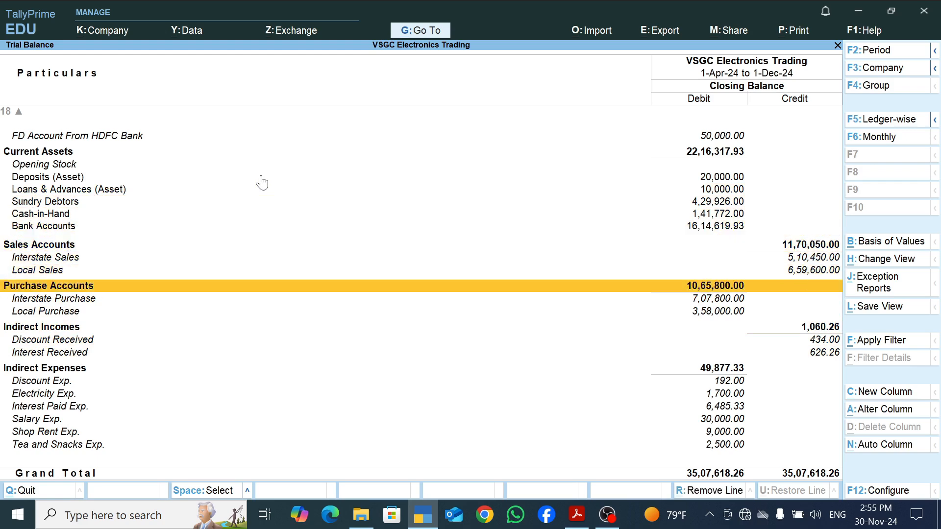
Open the Sundry Creditors group under Current Liabilities in the Trial Balance.
key("Up")
key("Up")
key("Up")
key("Up")
key("Up")
key("Up")
key("Up")
key("Up")
key("Up")
key("Up")
key("Up")
key("Up")
key("Up")
key("Up")
key("Up")
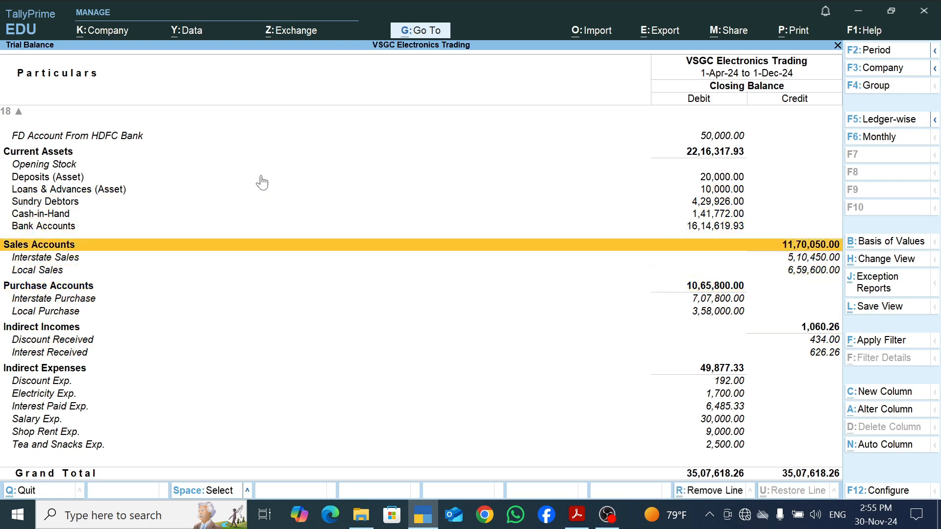
key("Up")
key("Up")
key("Up")
key("Up")
key("Up")
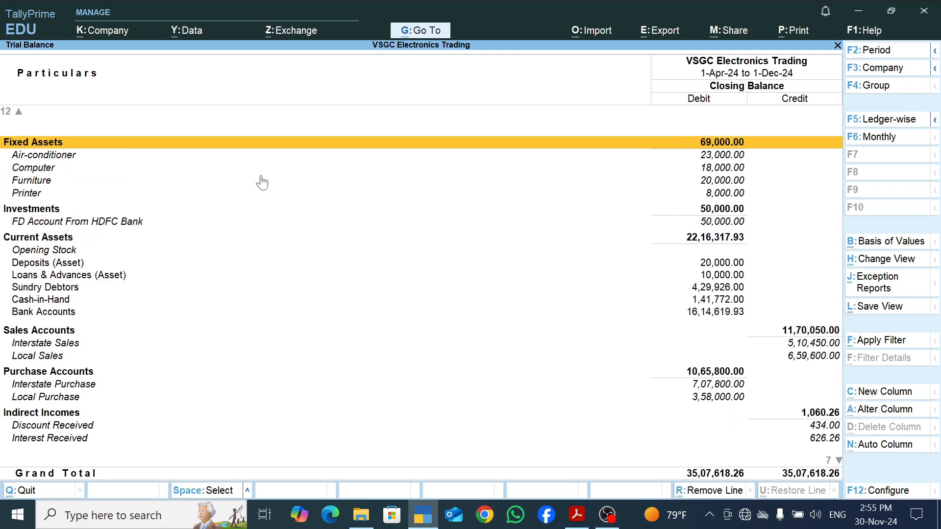
key("Down")
key("Down")
key("Down")
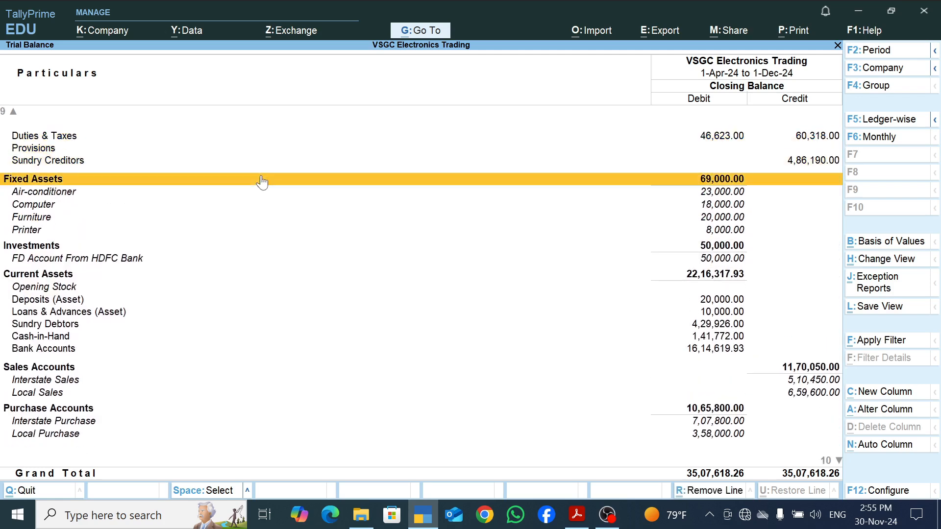
key("Up")
key("Return")
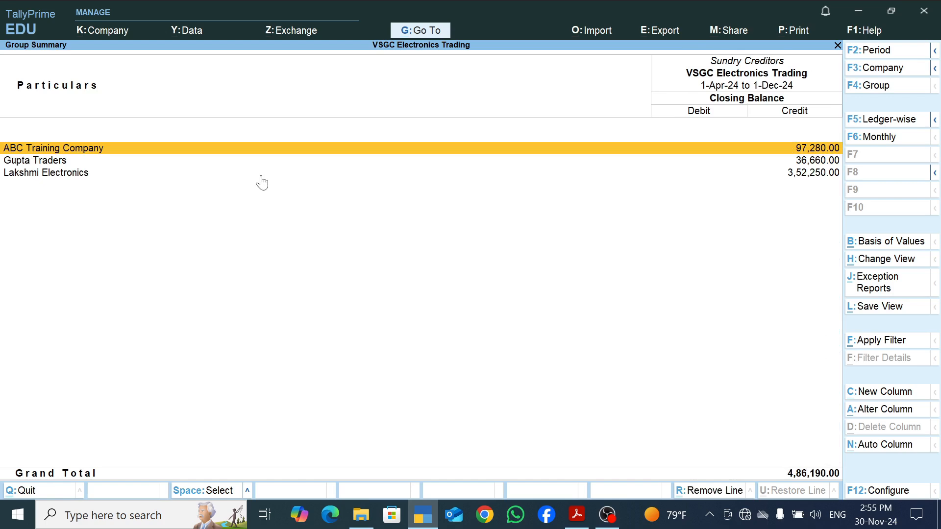
Open the period setting of the Sundry Creditors summary with 1-4-2024 as start date, and view the Gupta Traders monthly summary.
key("F2")
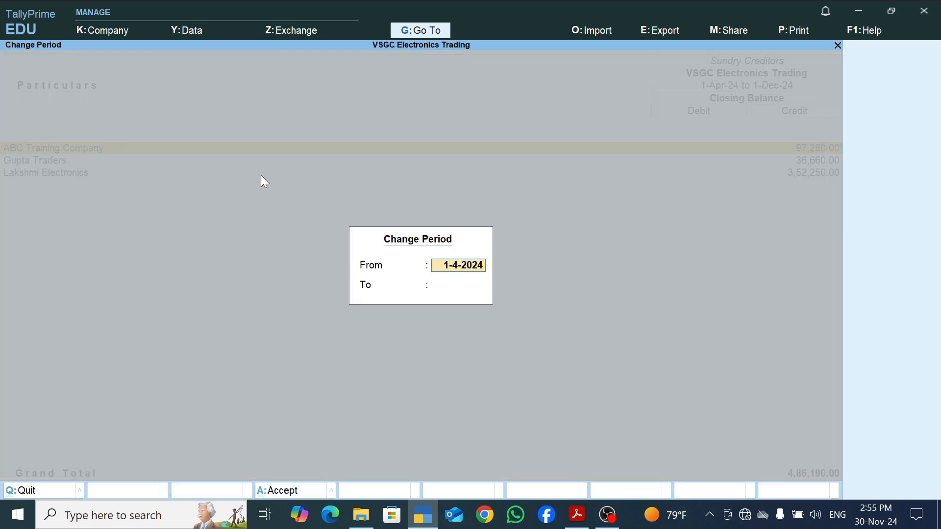
key("Return")
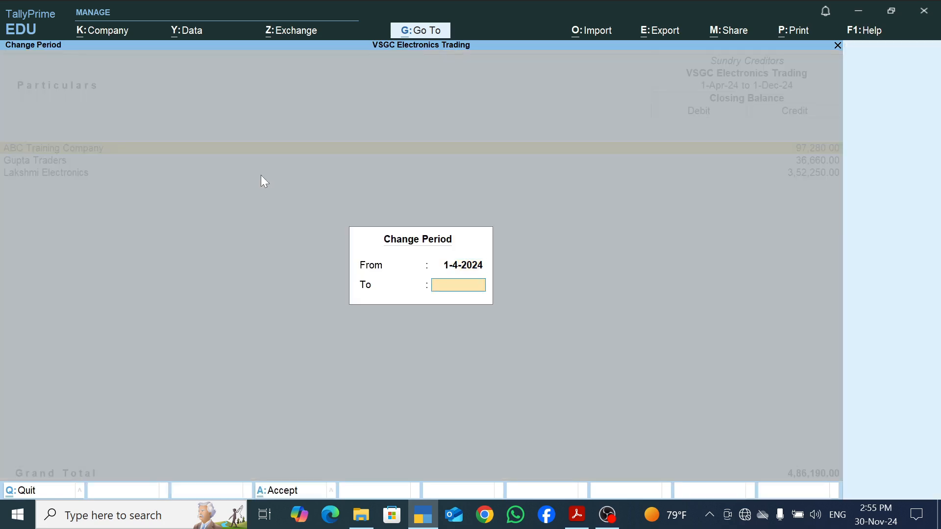
type("1")
key("Return")
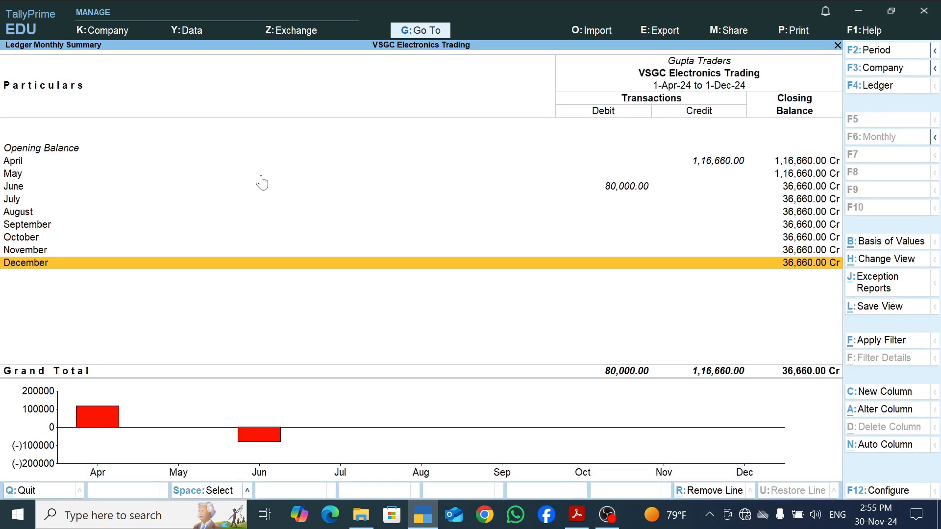
Leave the ledger summary and Trial Balance, stay in the program, and open the Day Book.
key("Escape")
key("Escape")
key("Escape")
key("Escape")
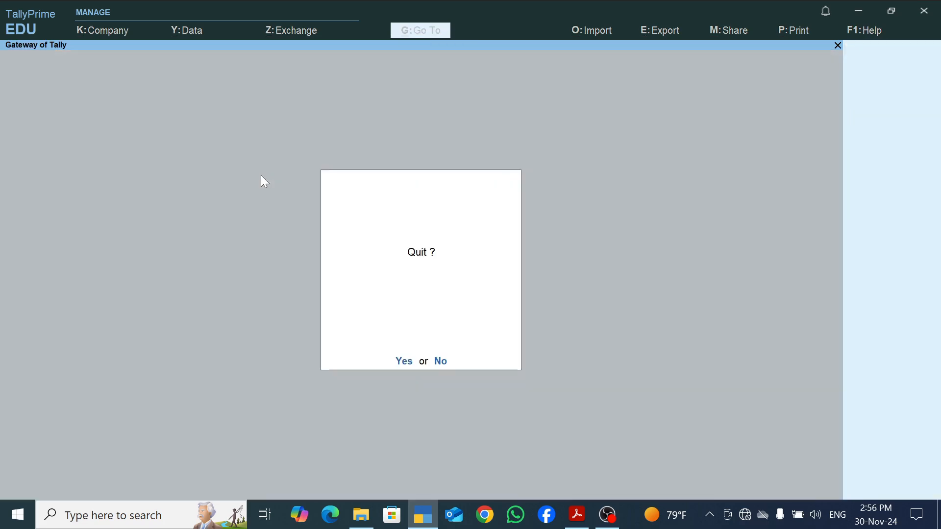
key("Escape")
key("Down")
key("Down")
key("Down")
key("Down")
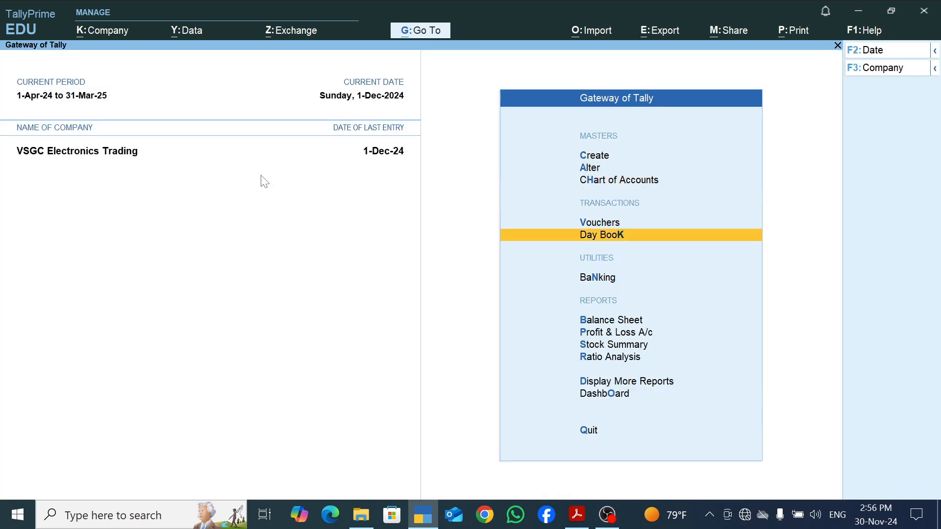
key("Return")
Go through the Day Book's payment, receipt, credit note and debit note vouchers for Raj Trades and R.S Electronics.
key("Down")
key("Down")
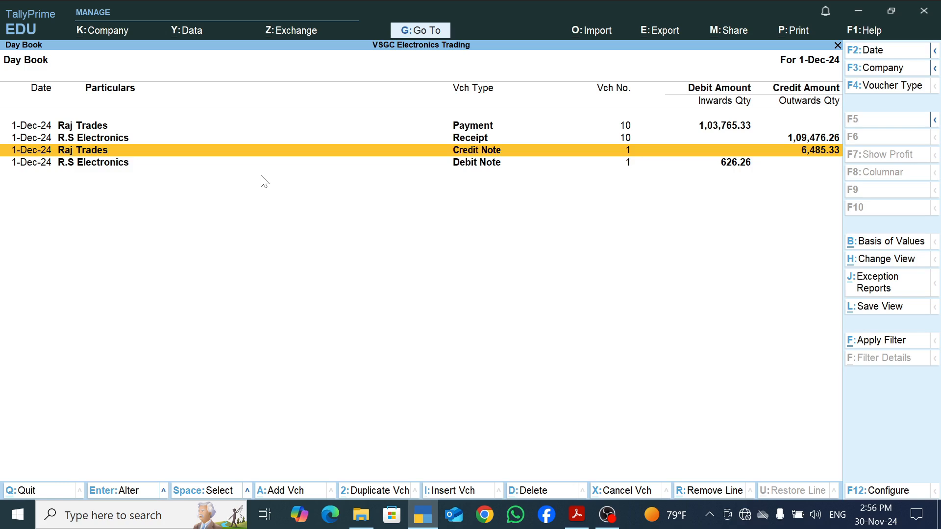
key("Down")
key("Up")
key("Up")
key("Up")
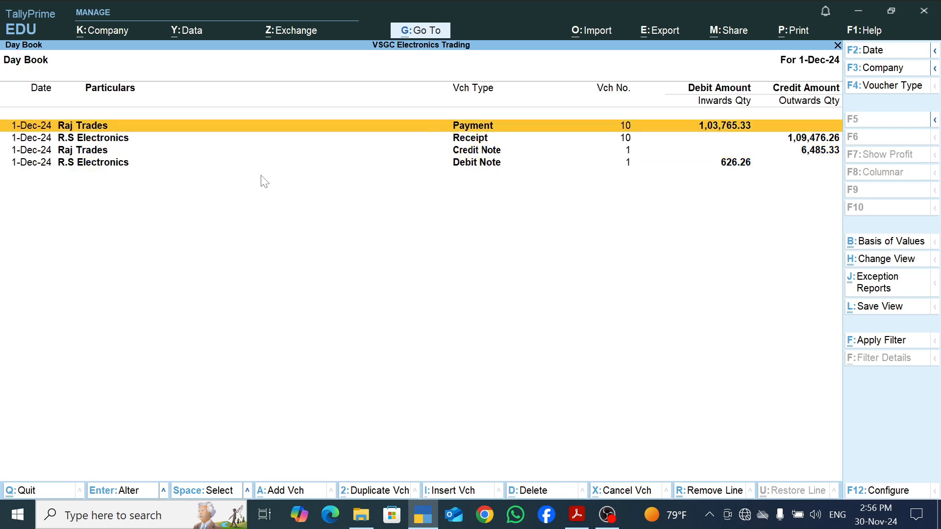
key("Down")
key("Down")
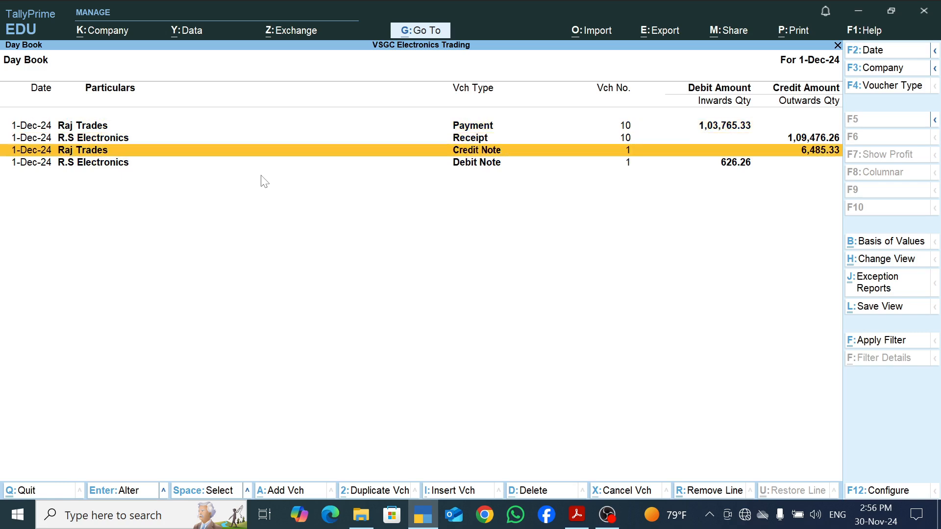
Open the Raj Trades credit note to check its interest entry and quit it without altering anything.
key("Return")
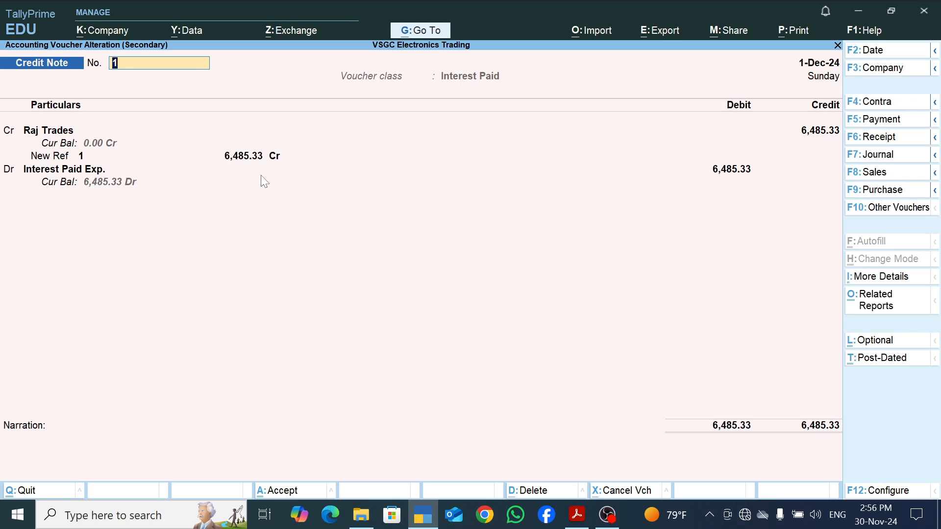
key("Escape")
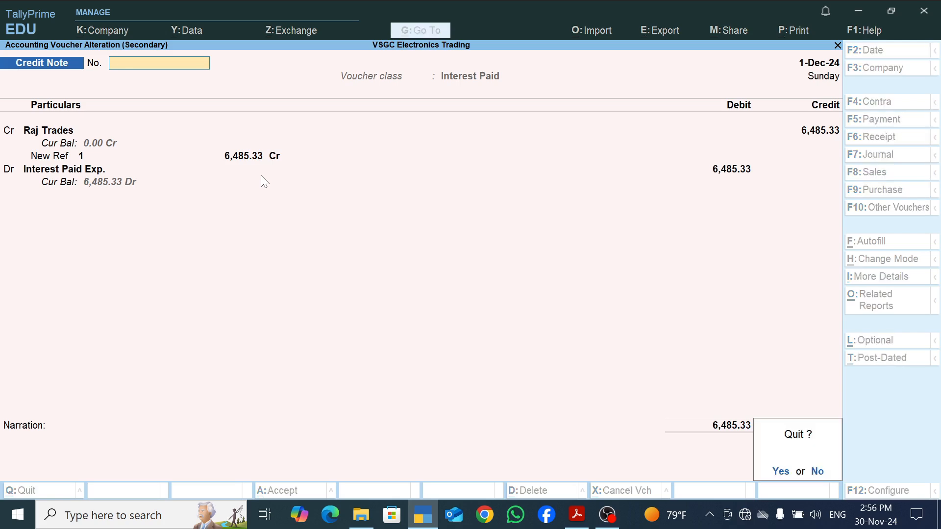
key("y")
Leave the Day Book for the Gateway of Tally and bring up the list of additional reports.
key("Escape")
key("Down")
key("Down")
key("Down")
key("Down")
key("Down")
key("Down")
key("Down")
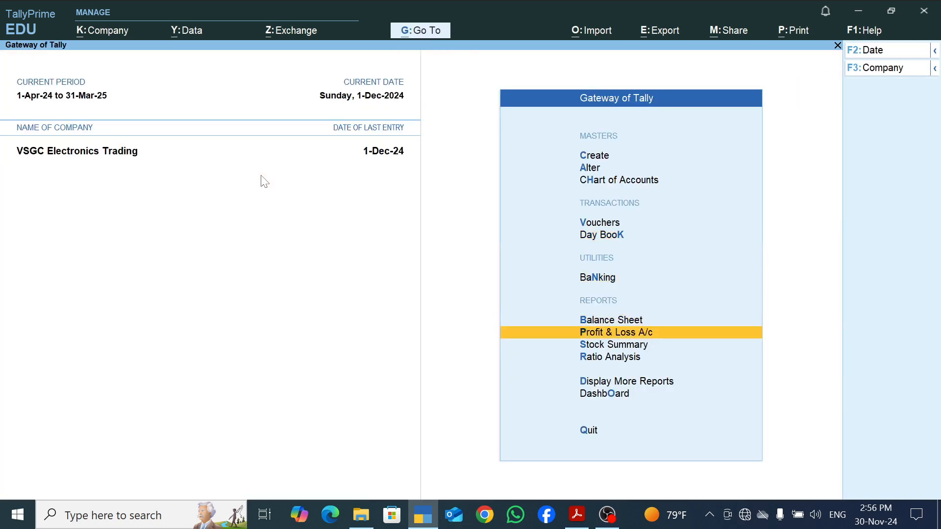
key("Up")
key("Return")
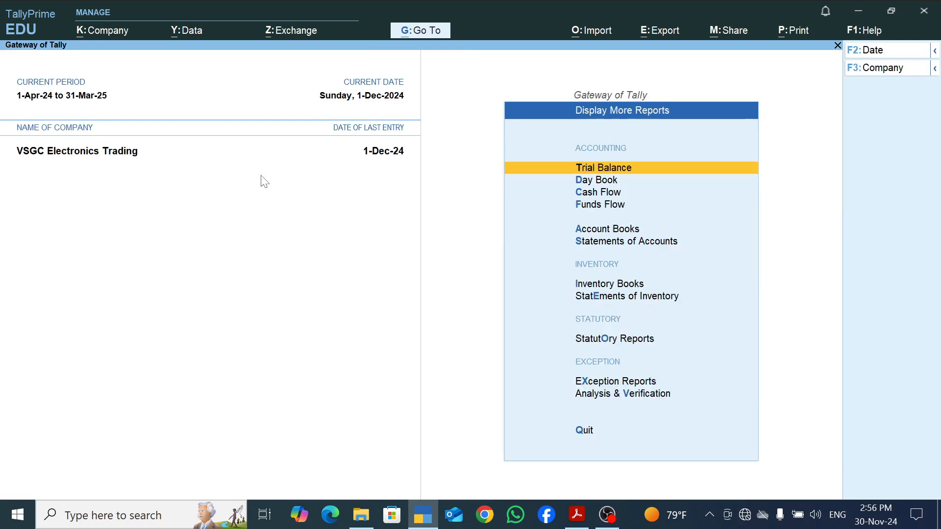
Open the Account Books among the accounting reports.
key("Down")
key("Down")
key("Down")
key("Down")
key("Down")
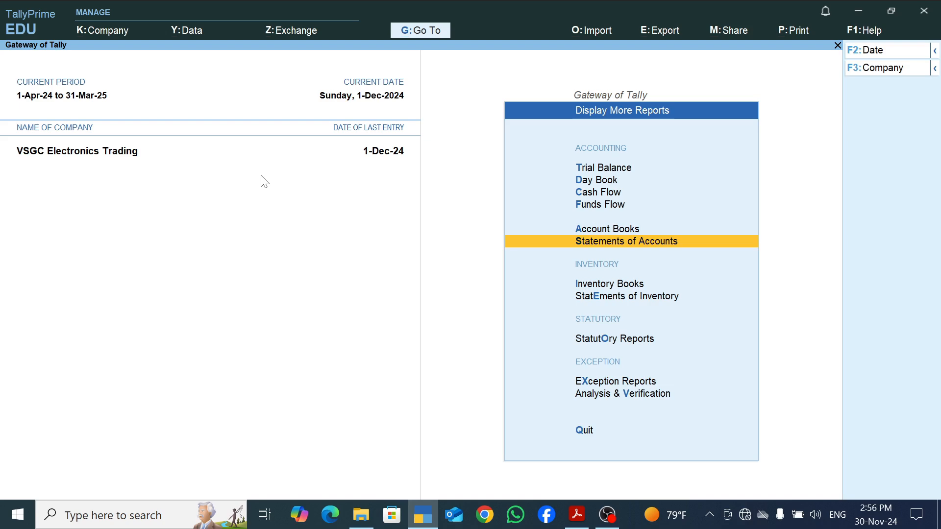
key("Up")
key("Return")
Open the Credit Note Register to see the monthly credit note vouchers.
key("Down")
key("Down")
key("Down")
key("Down")
key("Down")
key("Down")
key("Down")
key("Down")
key("Down")
key("Down")
key("Down")
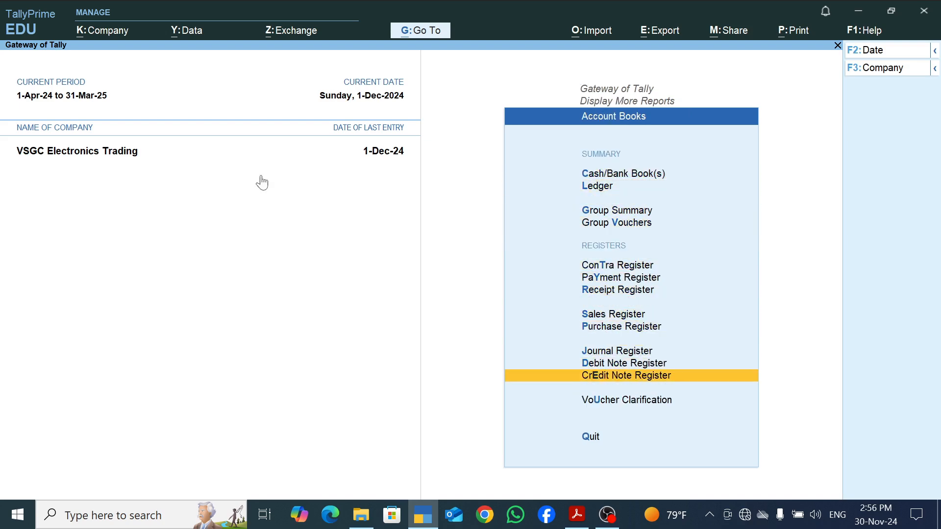
key("Return")
Look into the July credit note for Mahalaxmi Traders and quit the voucher without altering it.
key("Up")
key("Up")
key("Up")
key("Up")
key("Up")
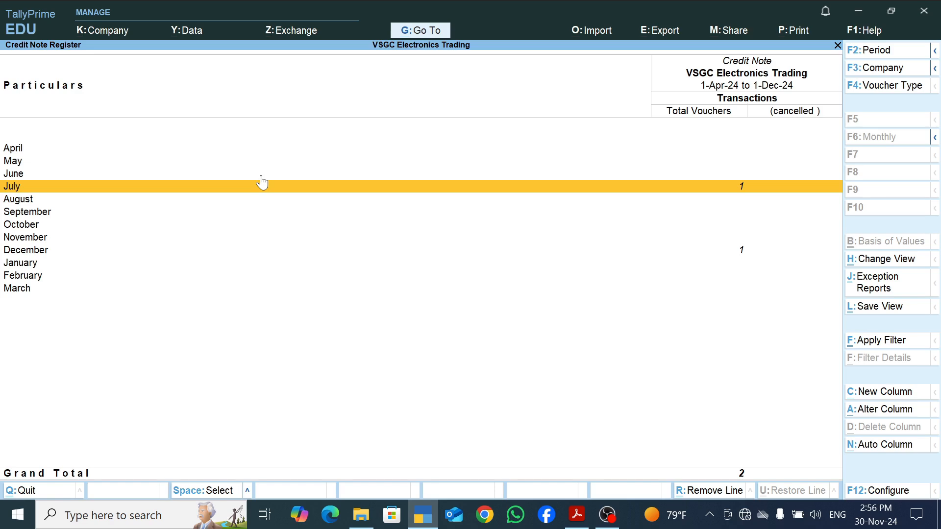
key("Return")
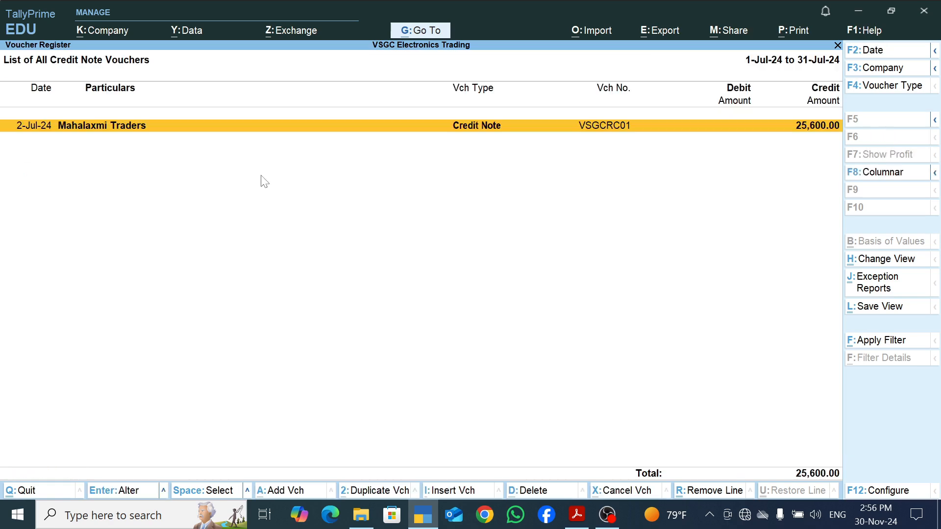
key("Return")
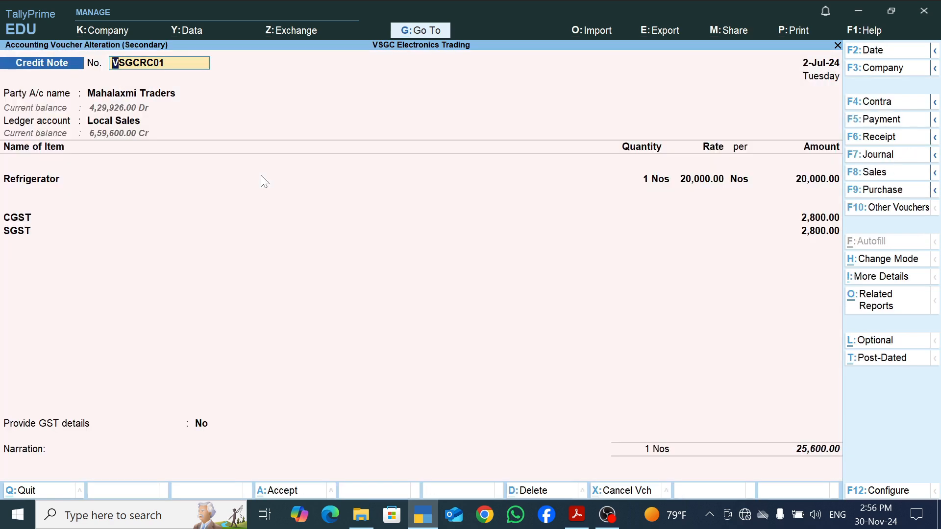
key("BackSpace")
key("Escape")
key("y")
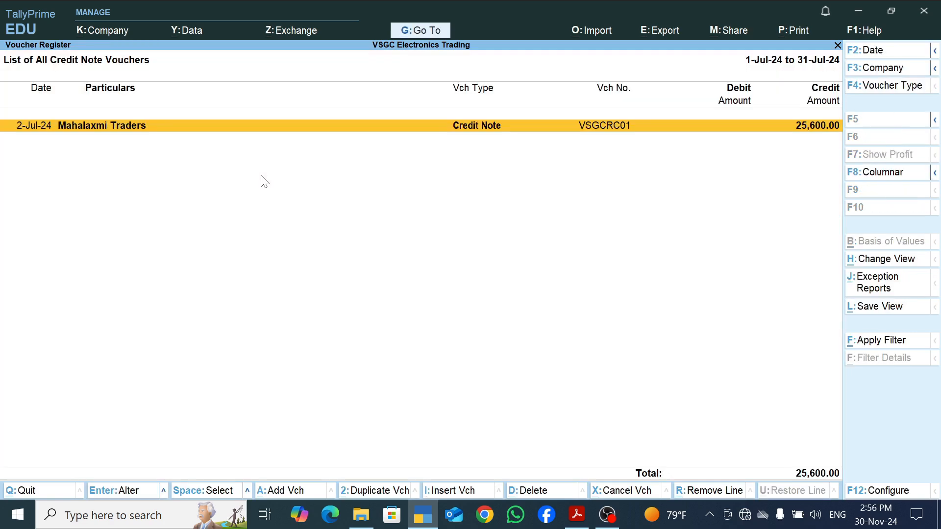
Go back to the monthly register and open the December credit note for Raj Trades to check its interest entry.
key("Escape")
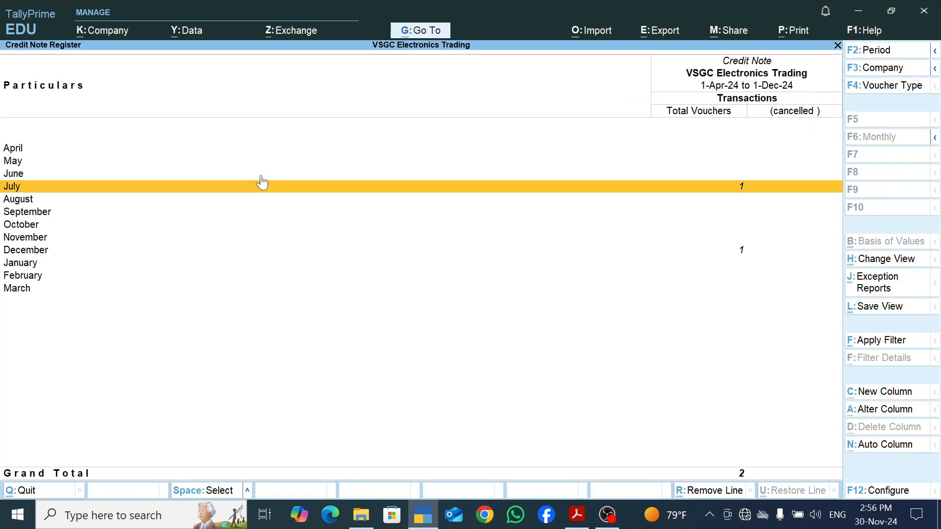
key("Down")
key("Down")
key("Down")
key("Down")
key("Down")
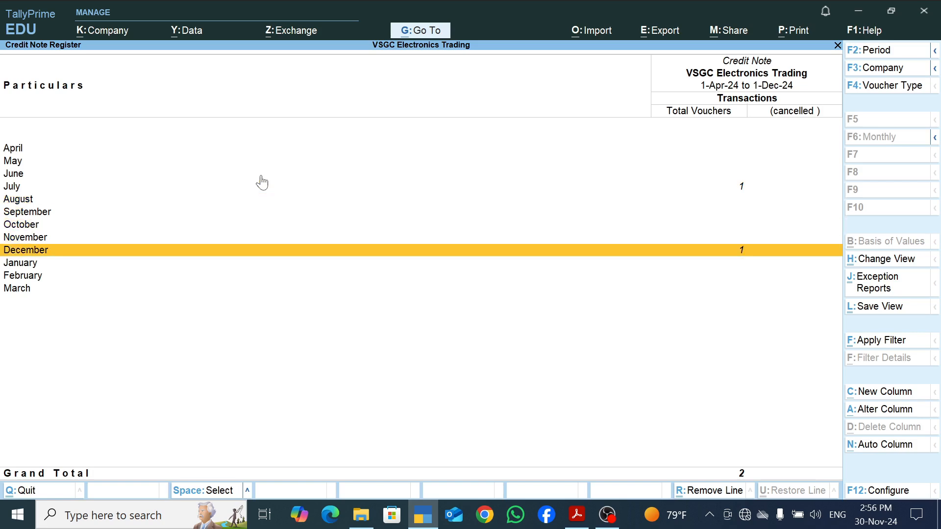
key("Return")
key("Return")
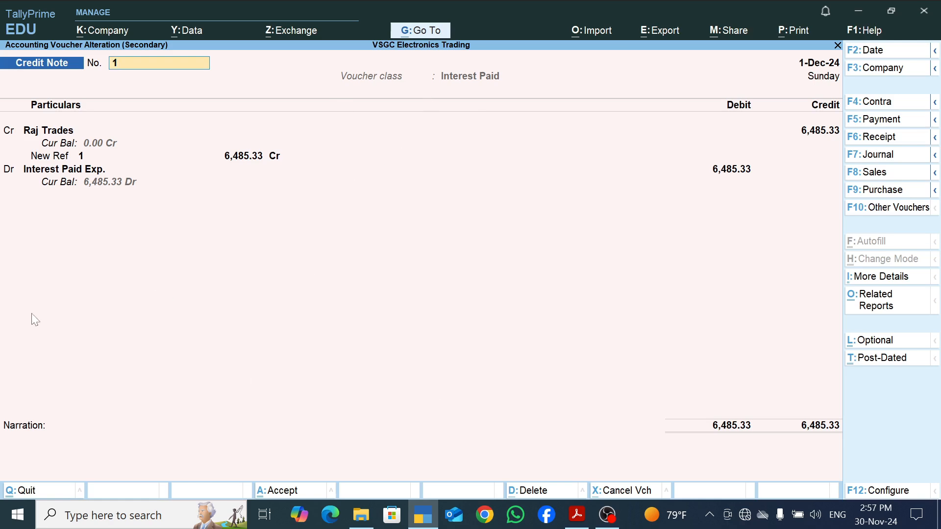
Quit the Raj Trades credit note unaltered and leave the register and report lists for the Gateway of Tally.
key("Escape")
key("Escape")
key("Escape")
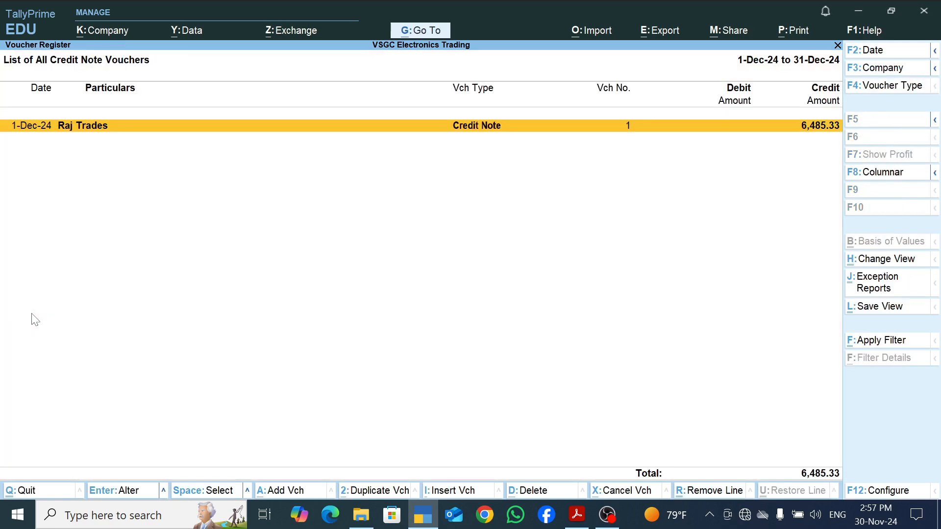
key("Escape")
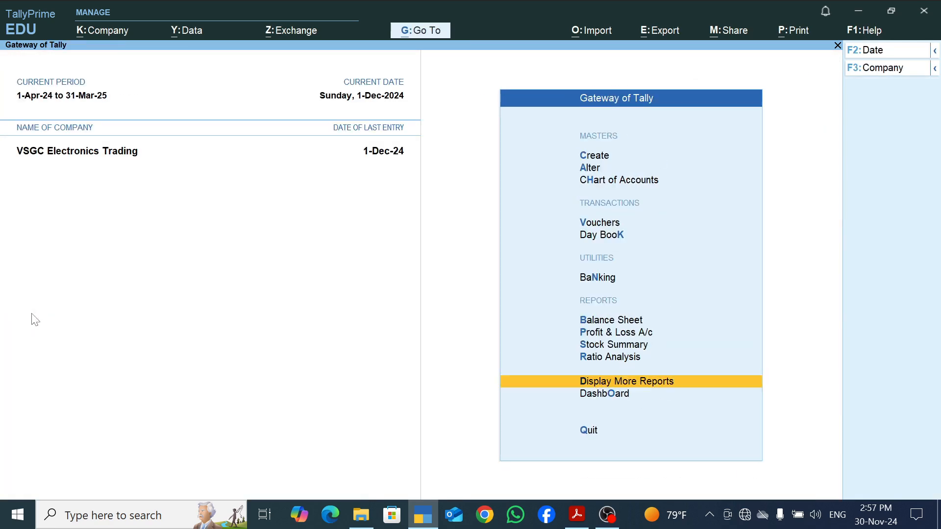